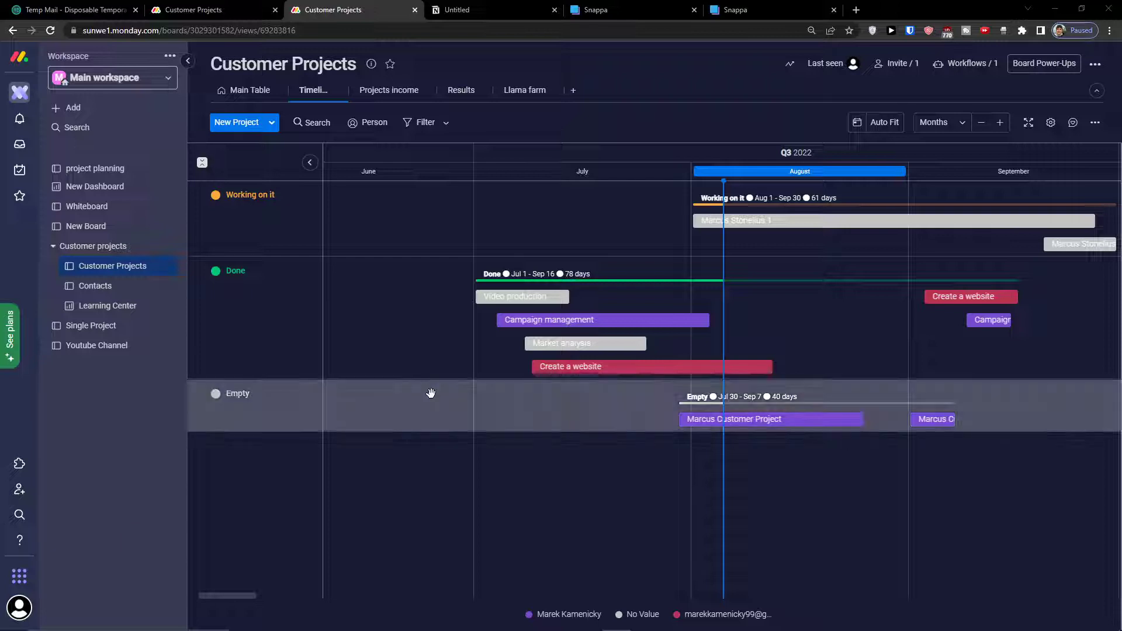
Browse the template gallery and show the Education category's templates.
click(103, 111)
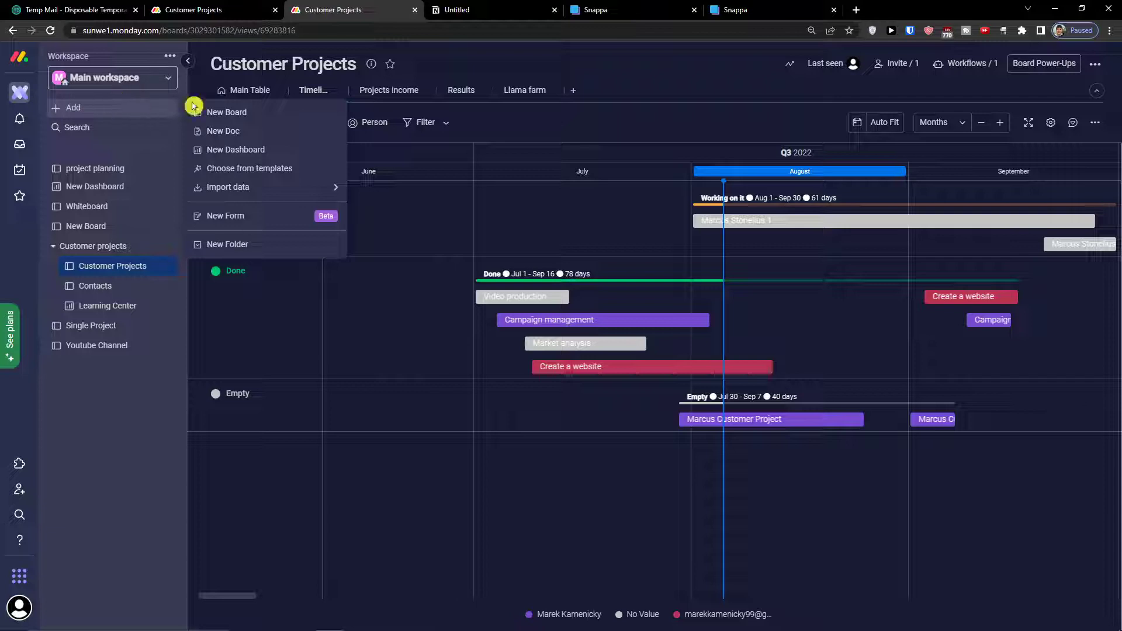
click(251, 168)
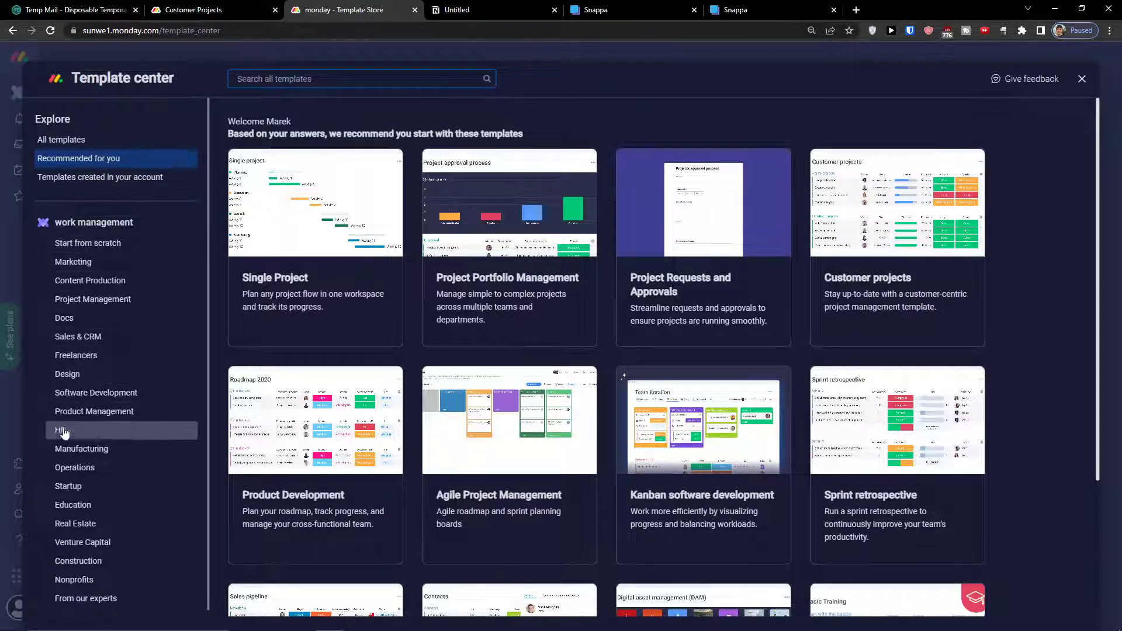
scroll(72, 509, down, 1)
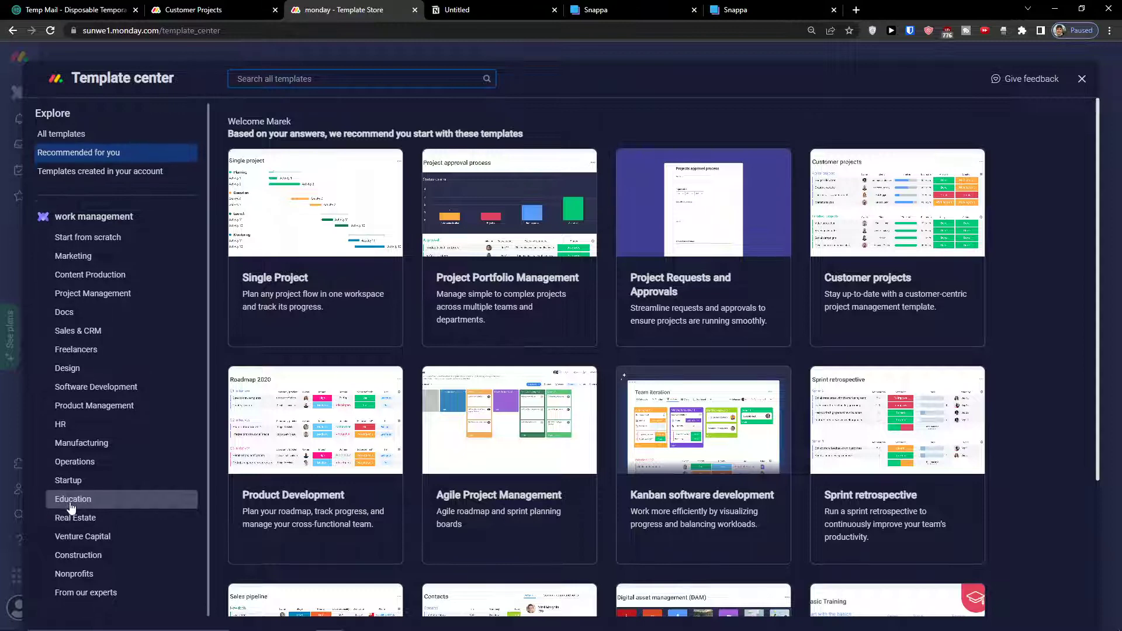
click(71, 500)
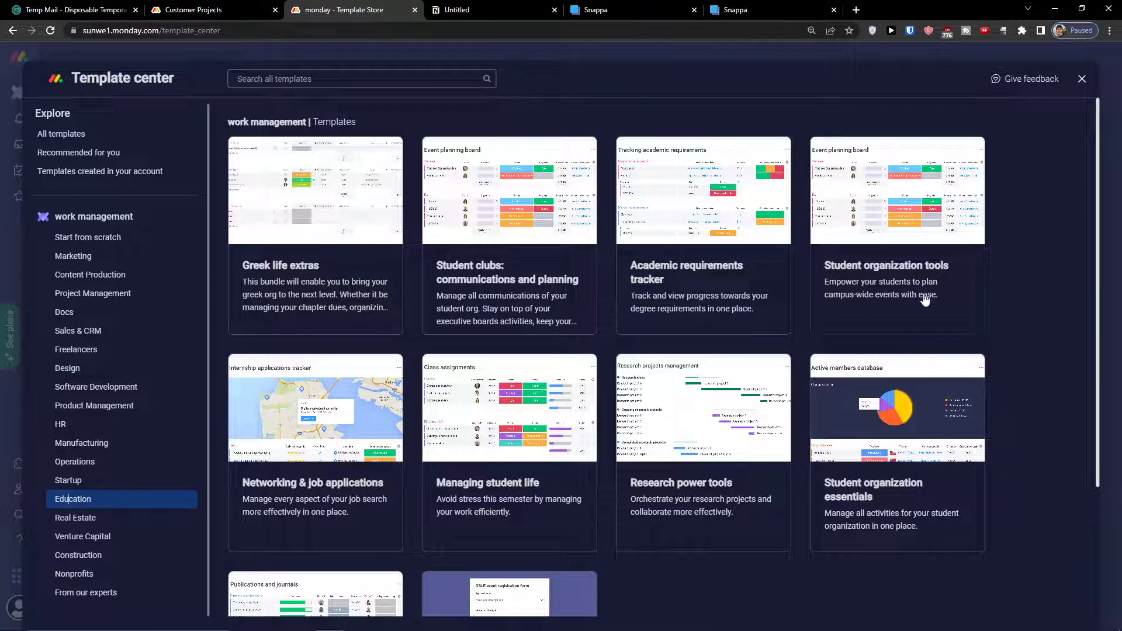
Scroll the Education templates and open the Managing student life template page.
scroll(532, 488, down, 1)
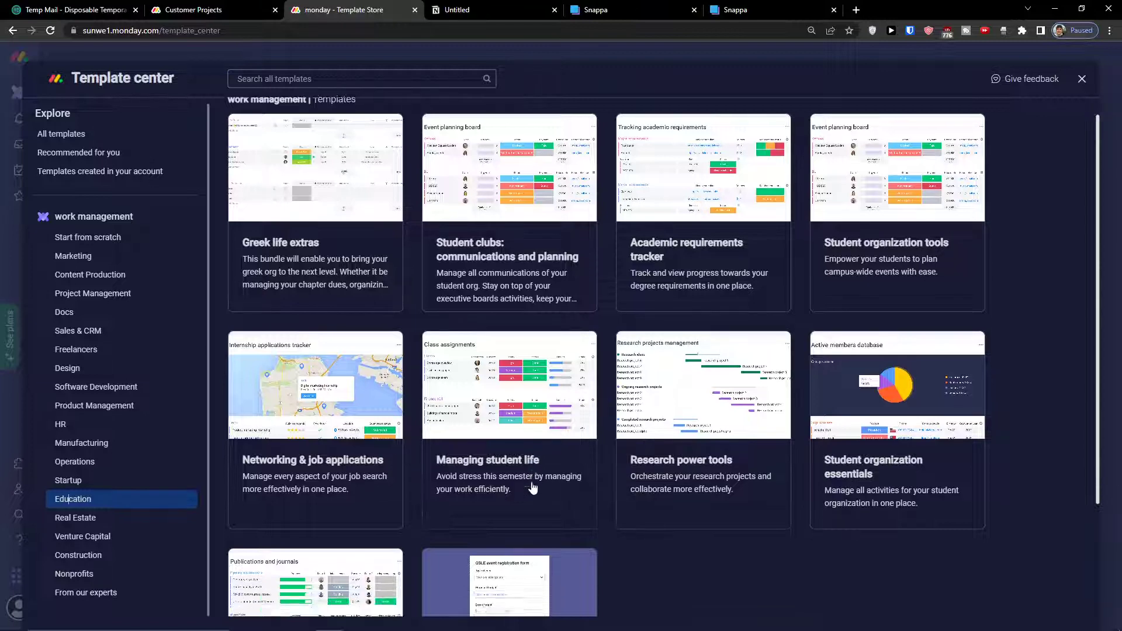
scroll(533, 488, down, 3)
scroll(534, 494, up, 3)
scroll(538, 427, down, 2)
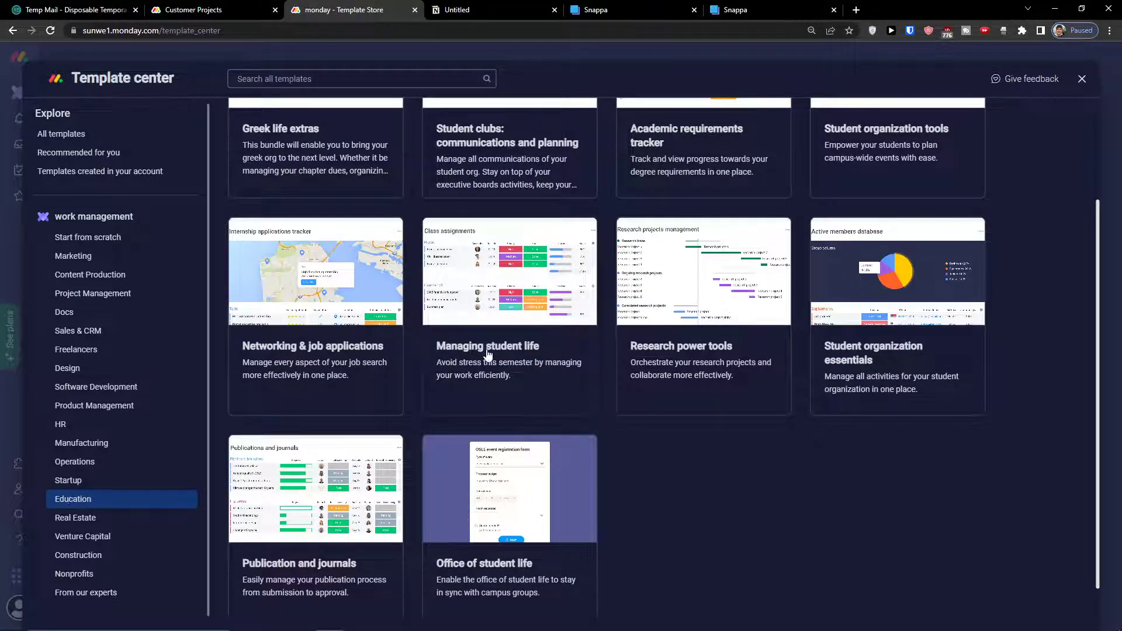
scroll(581, 352, up, 3)
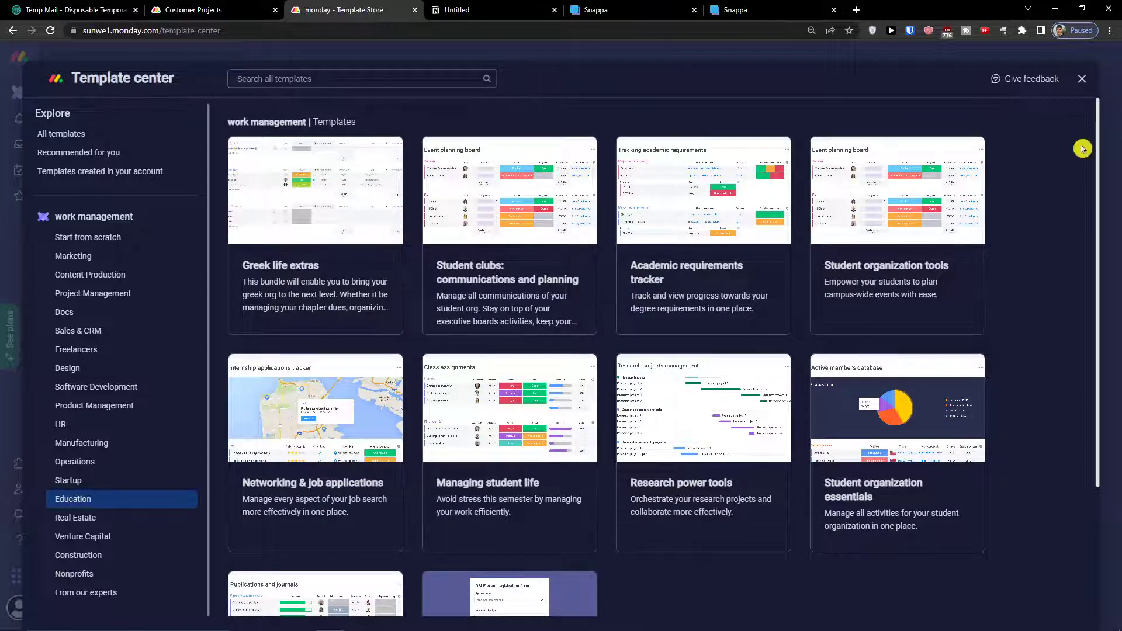
scroll(862, 458, down, 3)
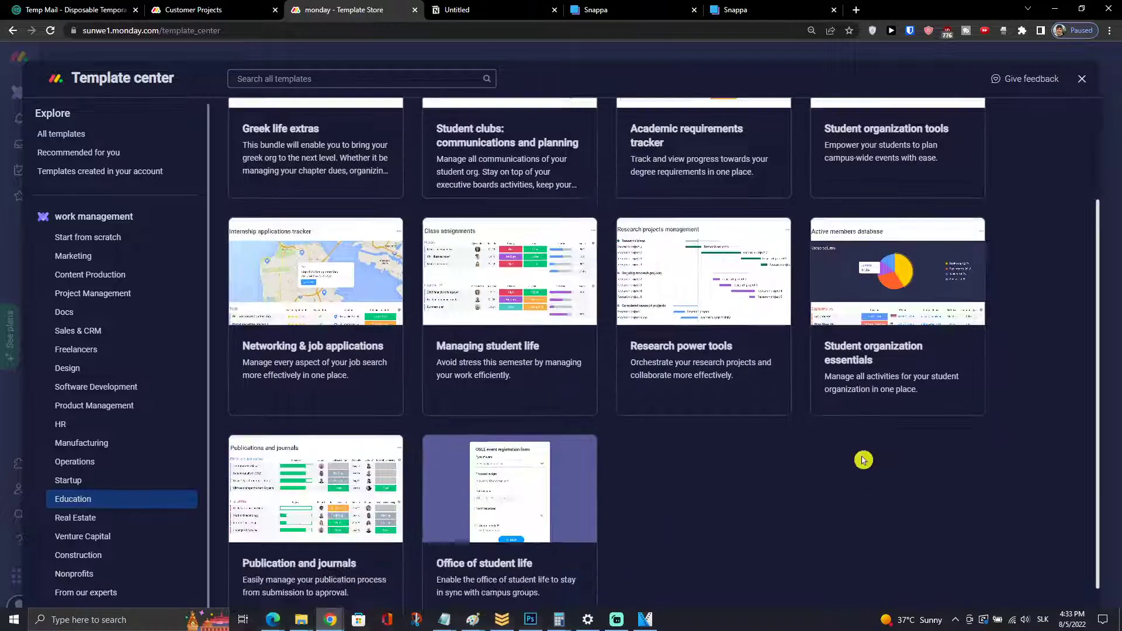
scroll(818, 471, up, 3)
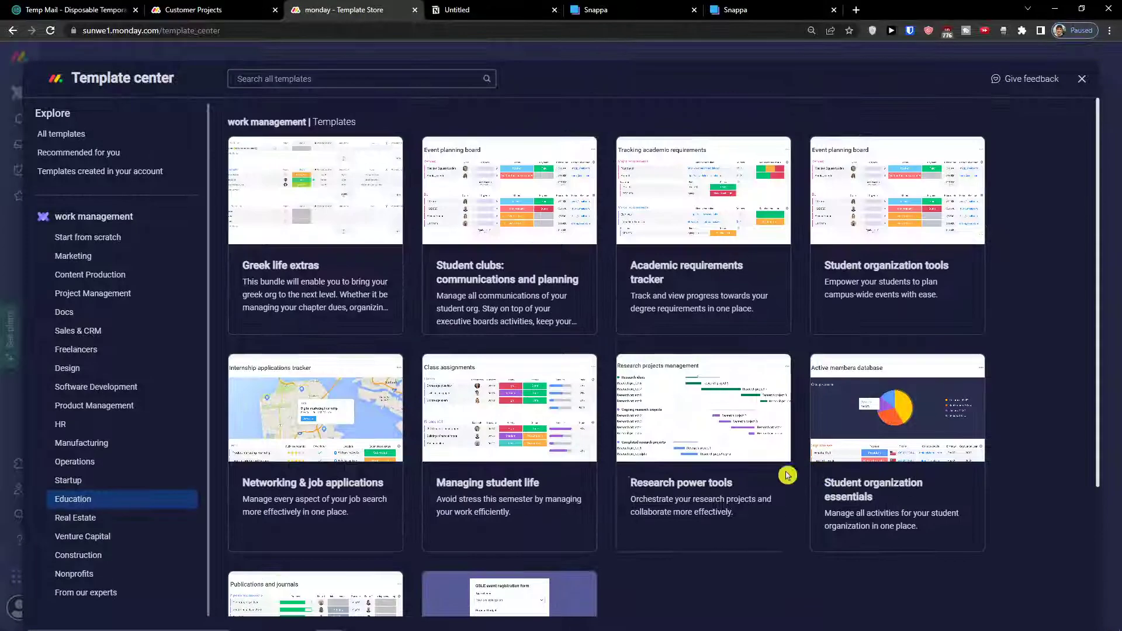
click(560, 448)
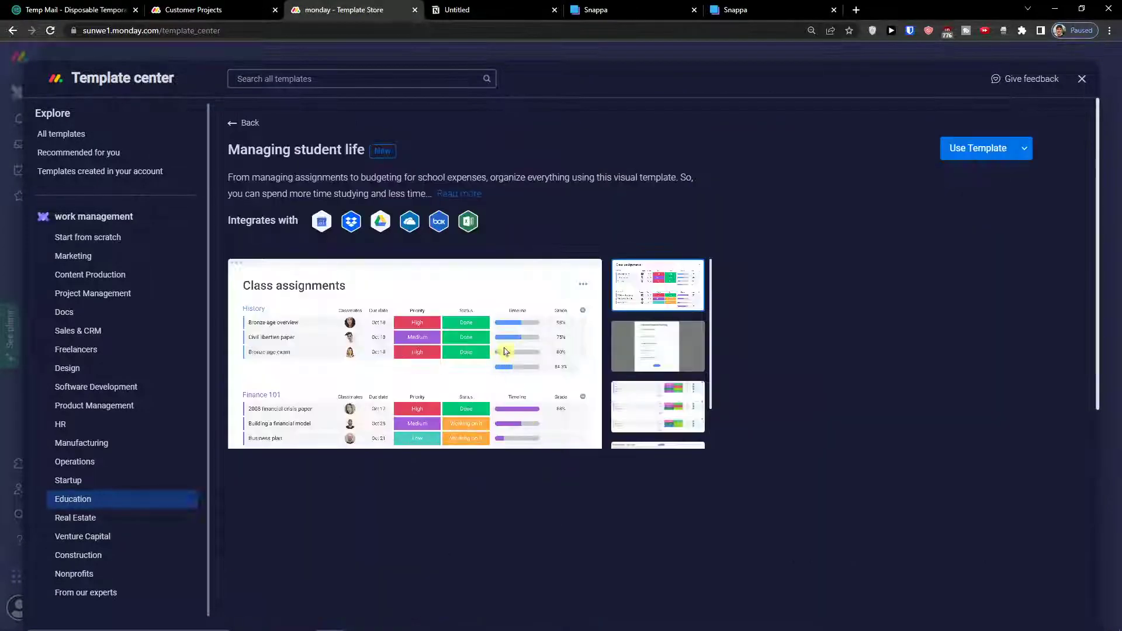
Preview the template's Financial Tracking form, expense, Class Schedule and assignments boards.
click(661, 342)
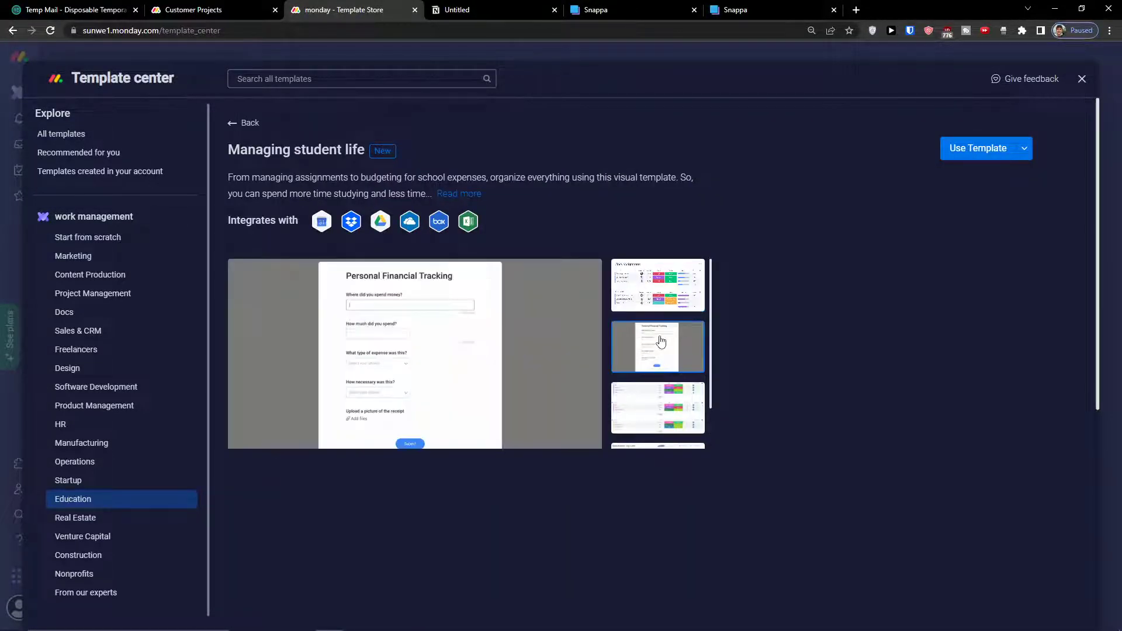
scroll(659, 368, down, 2)
click(663, 343)
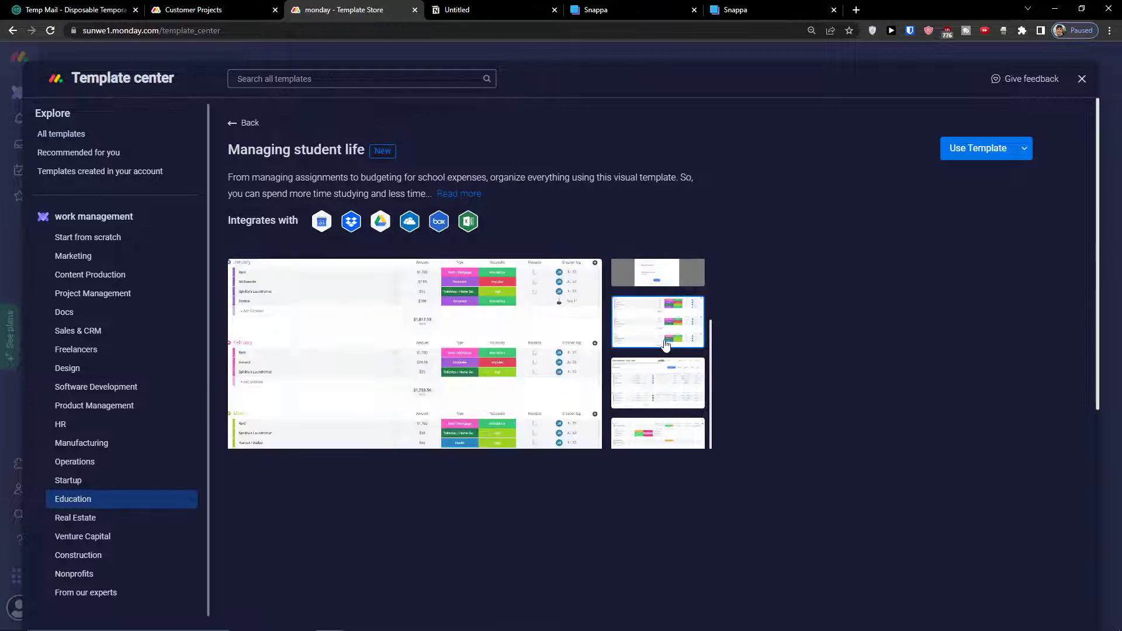
scroll(461, 356, down, 1)
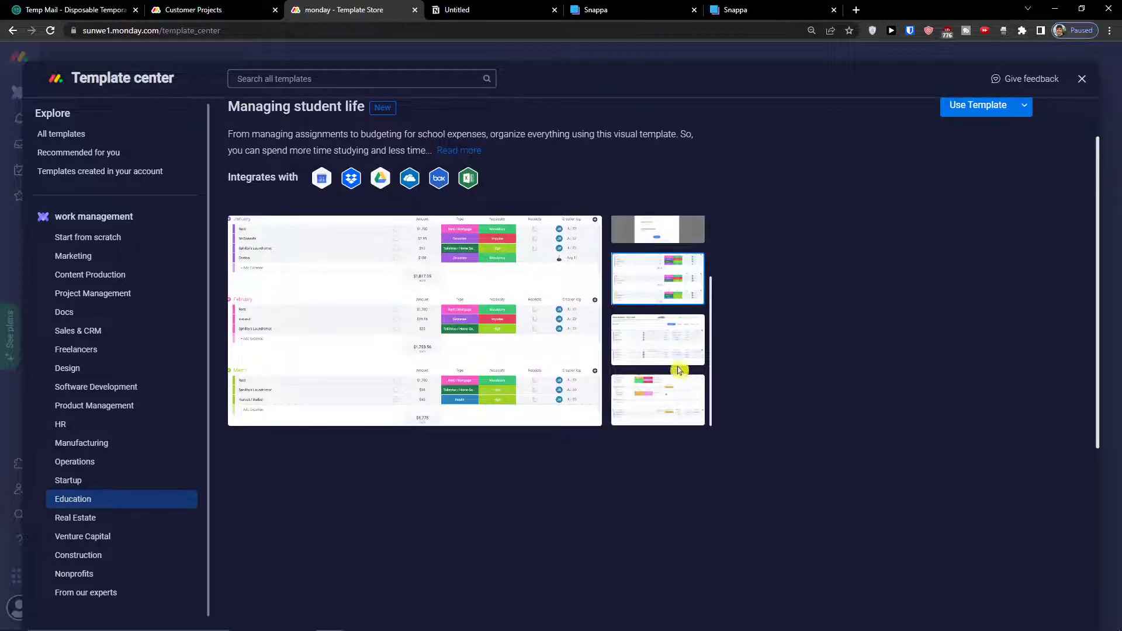
click(676, 344)
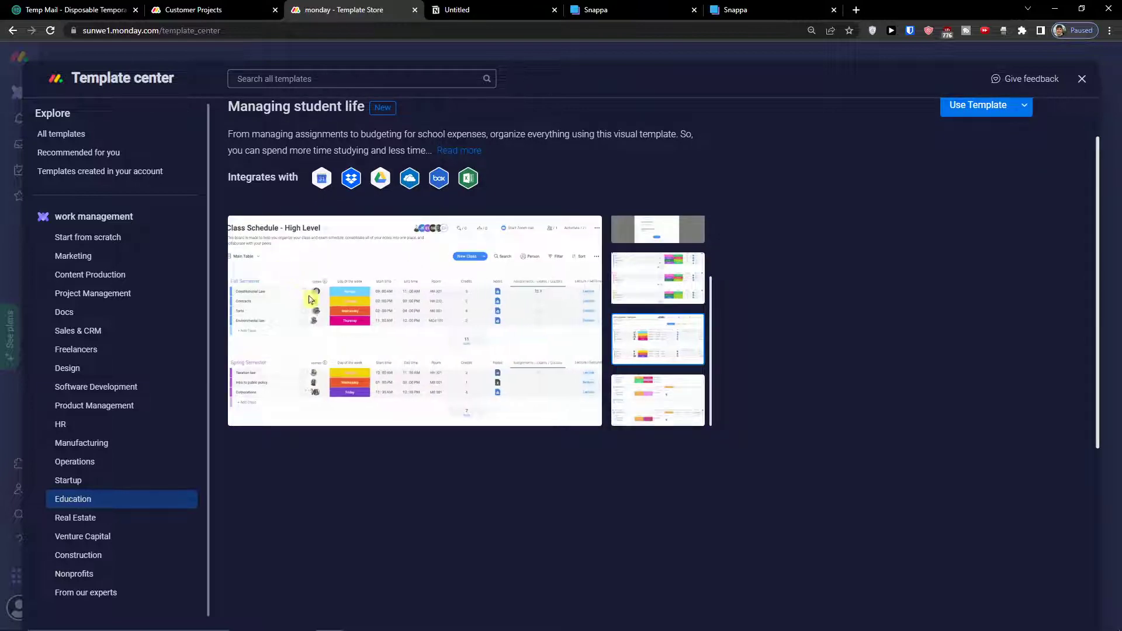
click(673, 408)
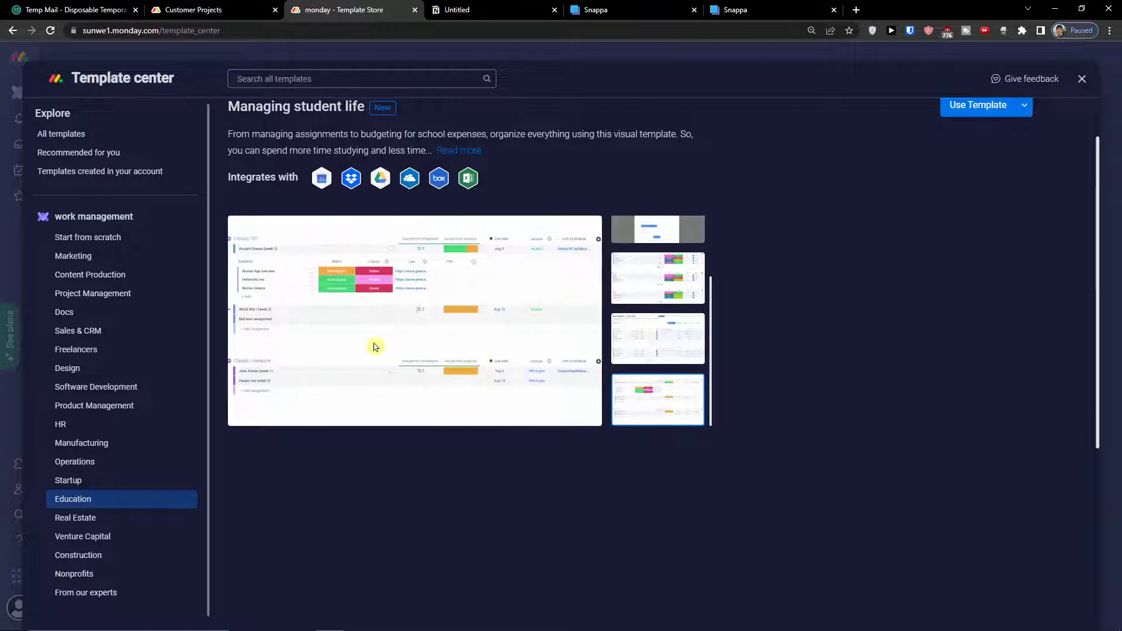
Use the Managing student life template to create its boards in the workspace.
scroll(374, 345, up, 1)
scroll(313, 370, down, 1)
scroll(316, 376, up, 1)
click(990, 148)
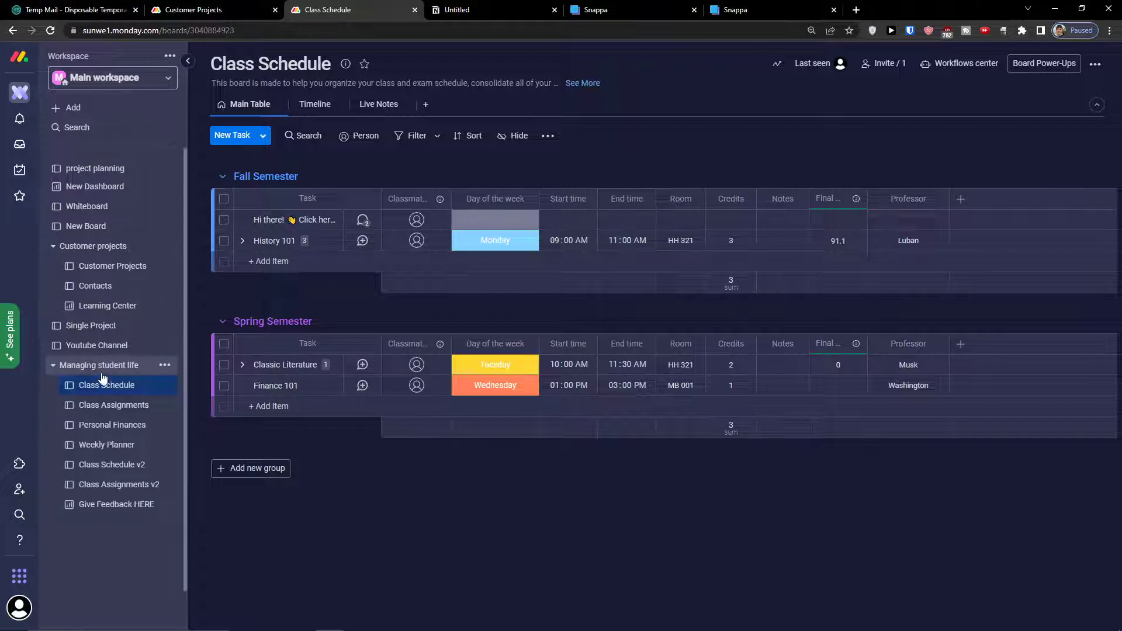
Move Give Feedback HERE above Class Assignments v2, then view each board in the folder.
mouse_move(112, 504)
mouse_down()
mouse_move(112, 535)
mouse_move(115, 485)
mouse_up()
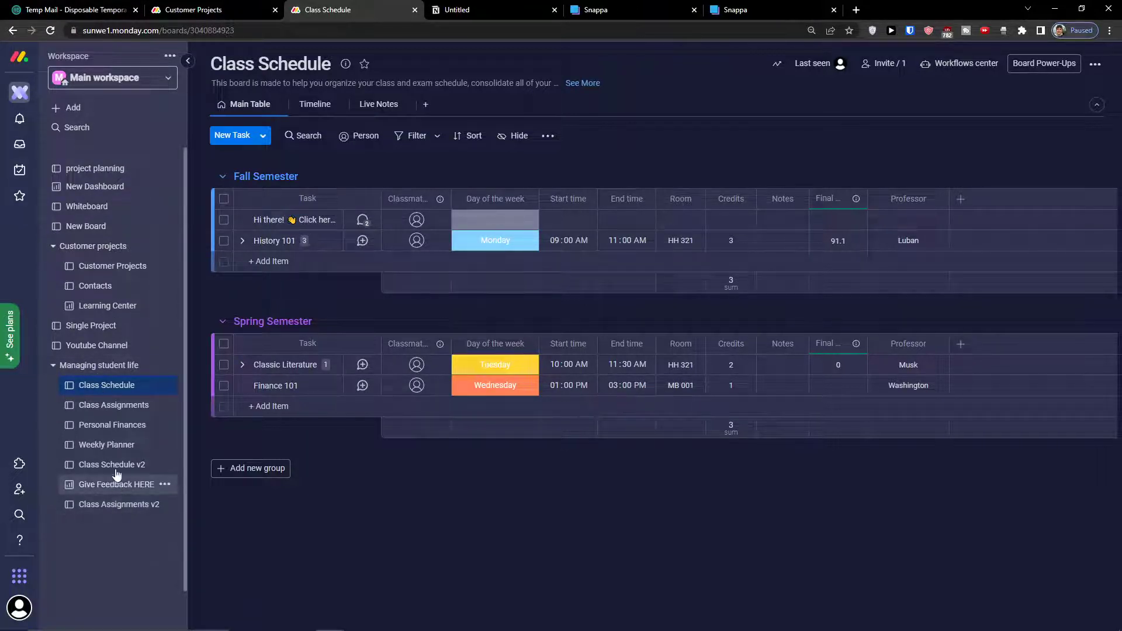
click(105, 414)
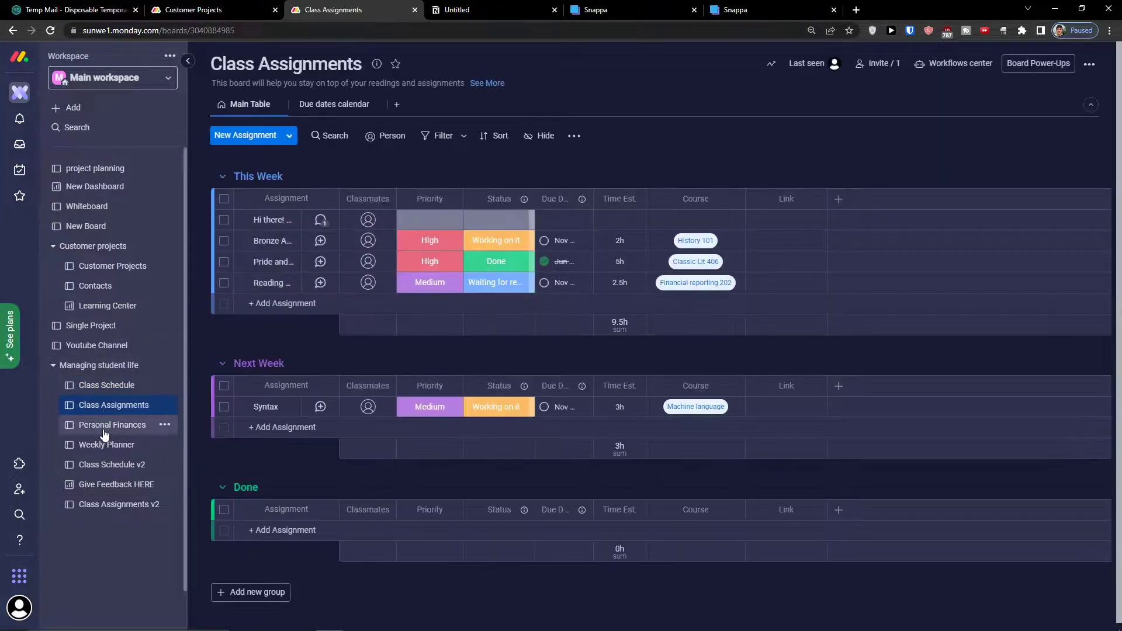
click(105, 431)
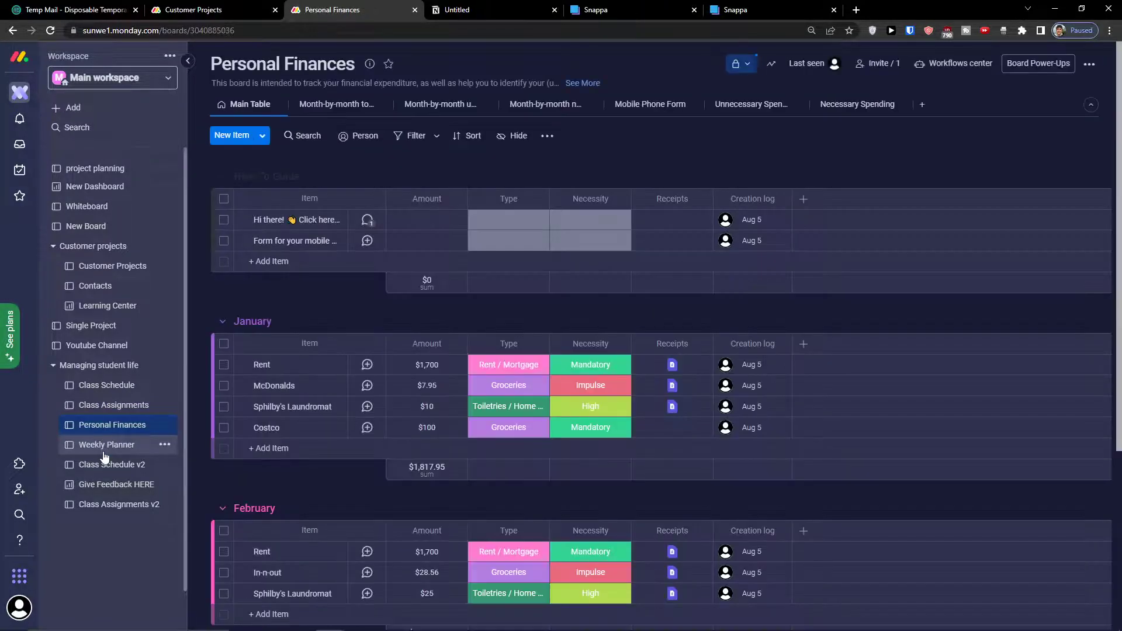
click(105, 451)
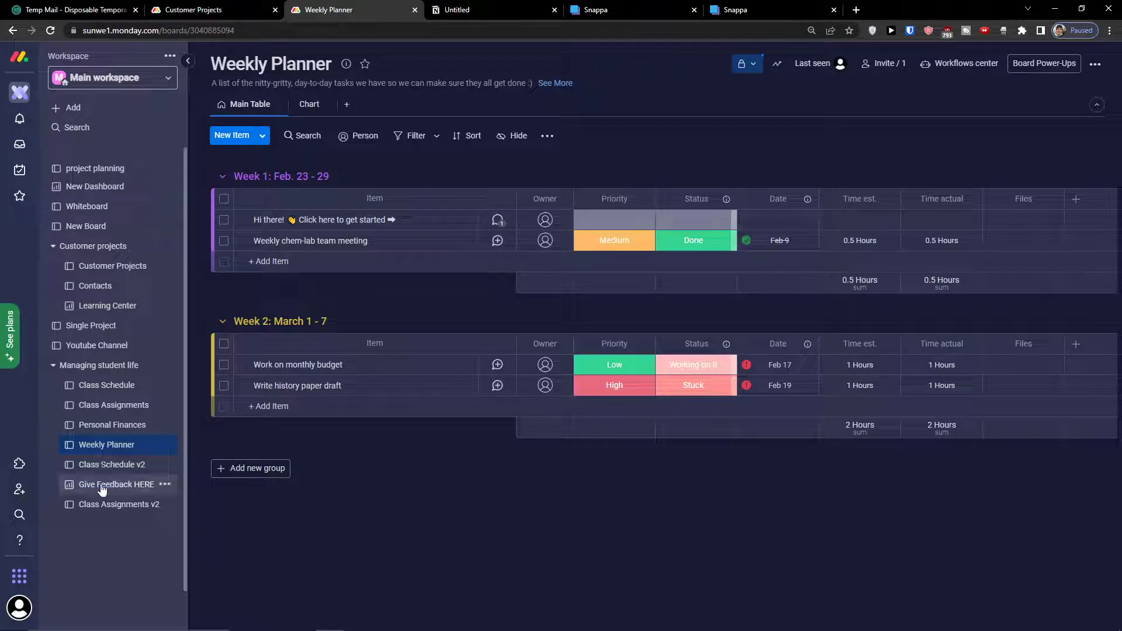
click(102, 489)
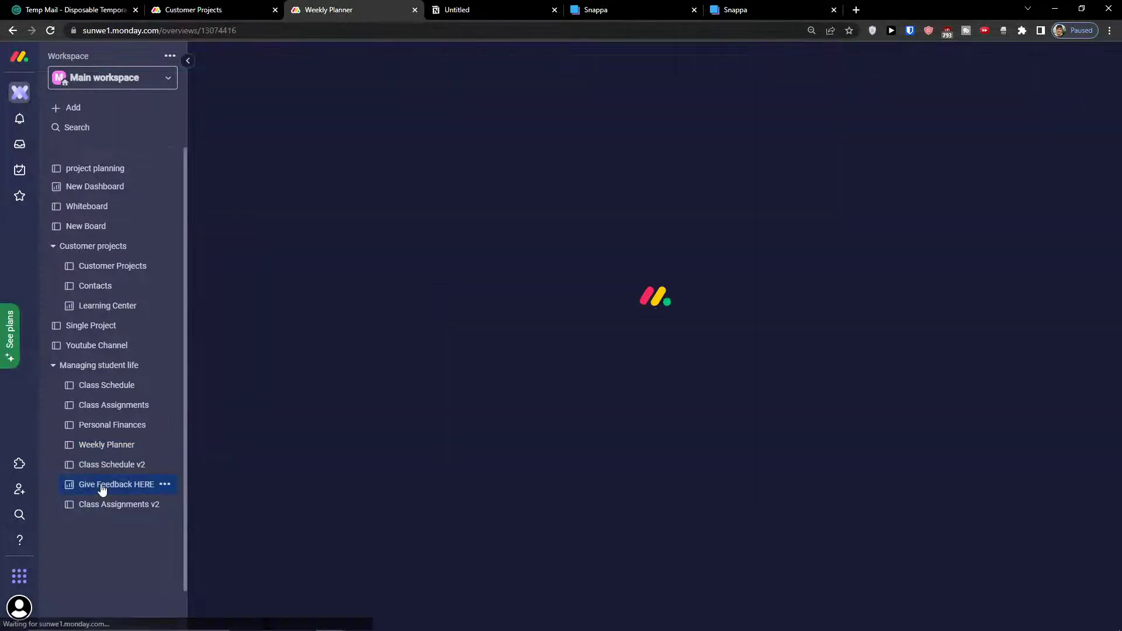
click(113, 470)
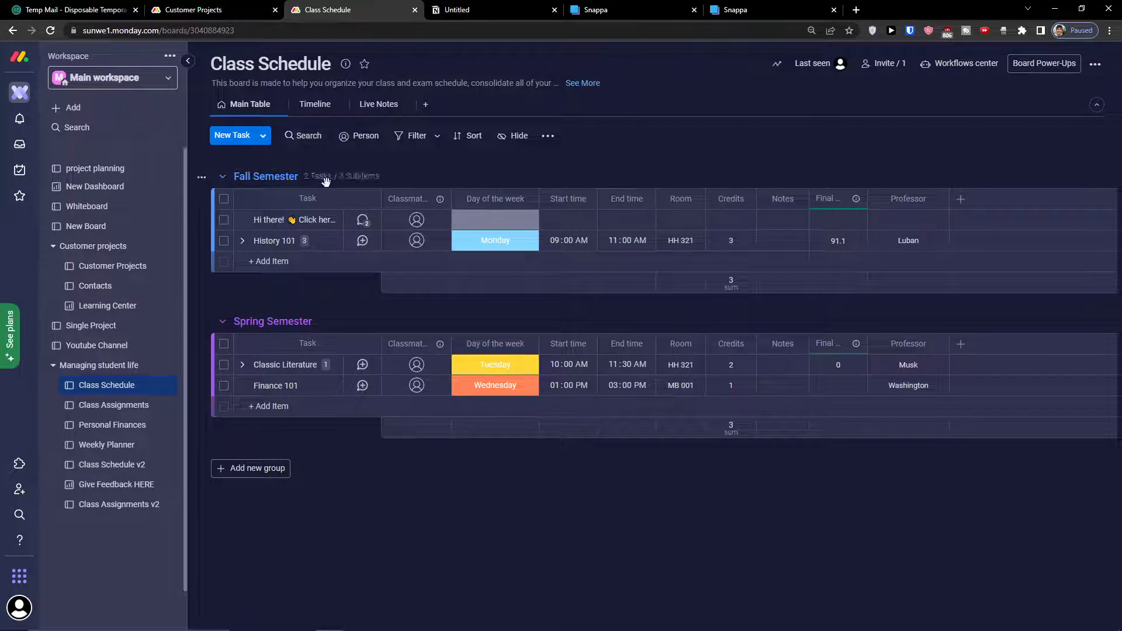
click(263, 256)
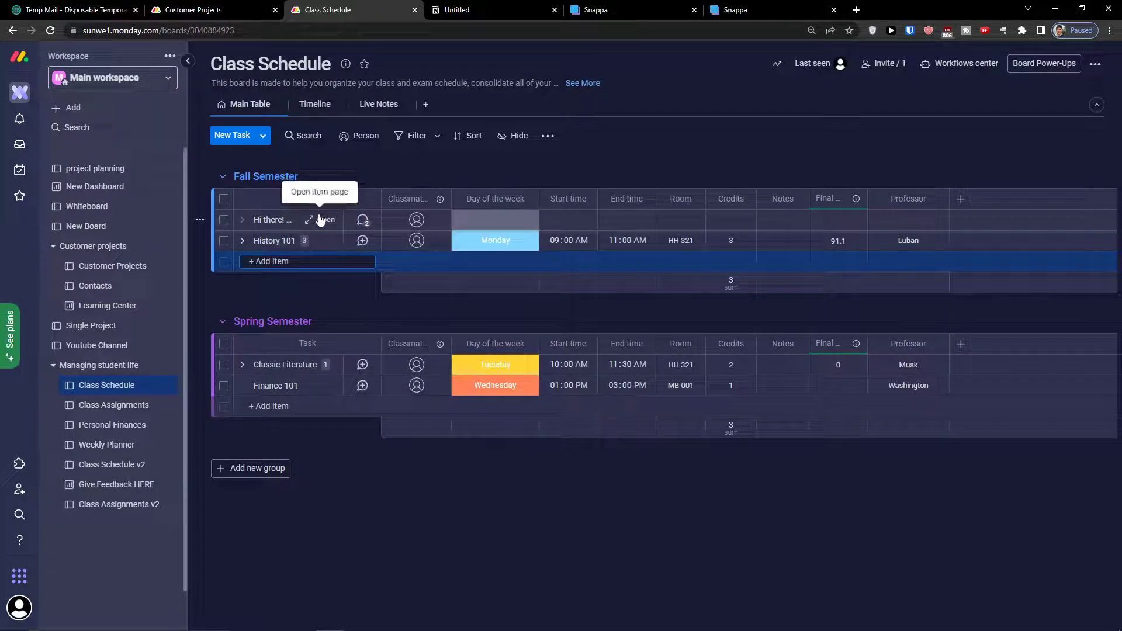
Add a Math class to Fall Semester with a suggested classmate, on Friday.
text(Math)
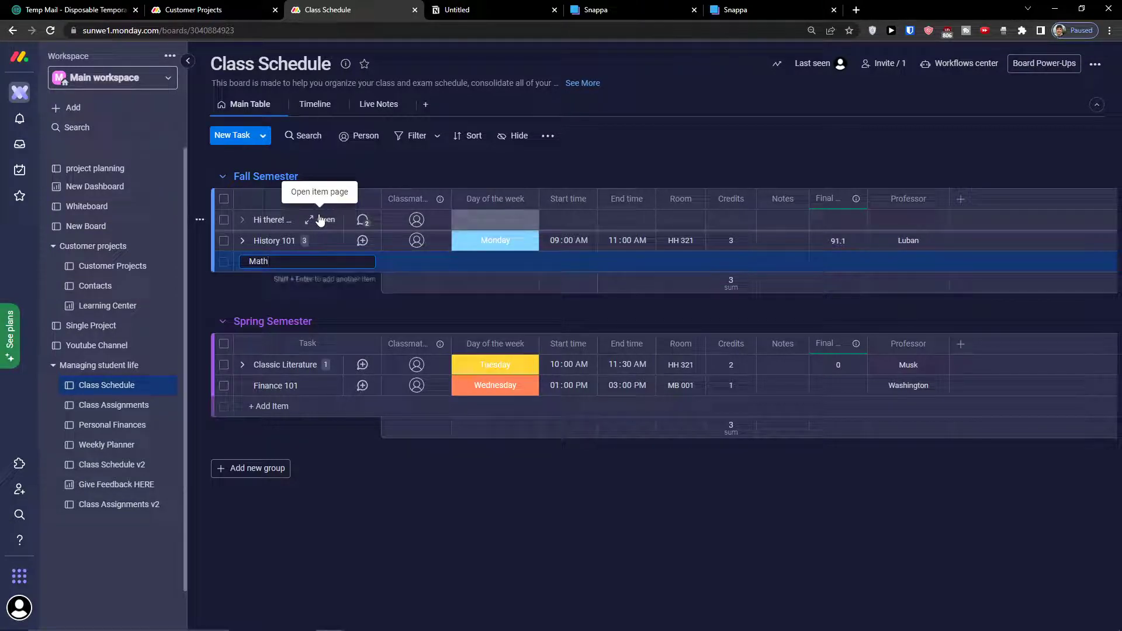
key(Return)
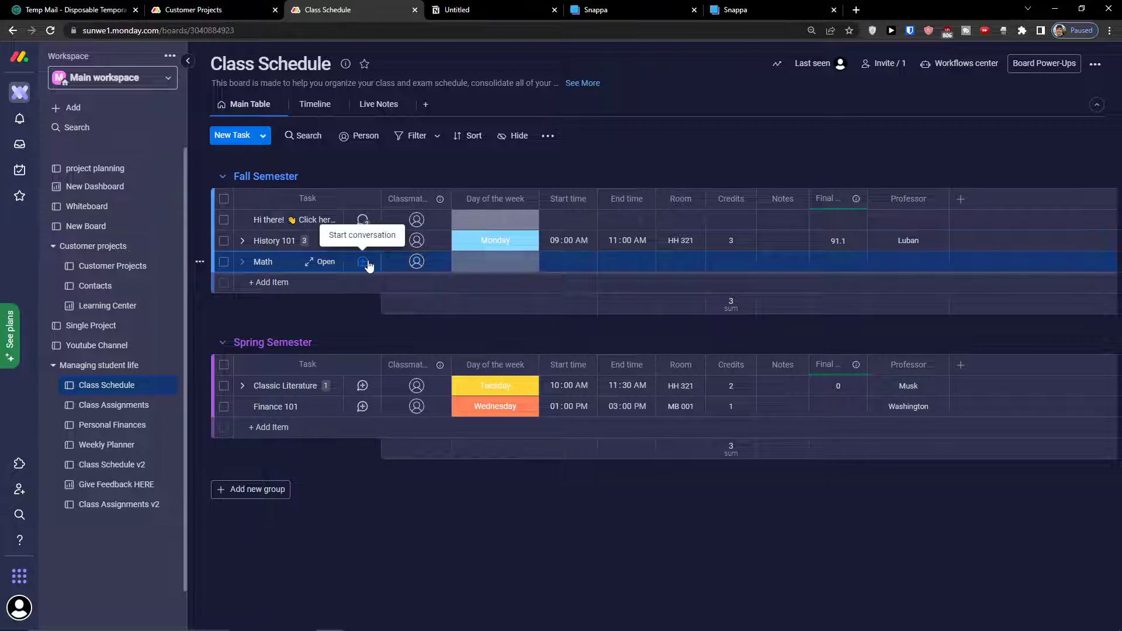
click(413, 263)
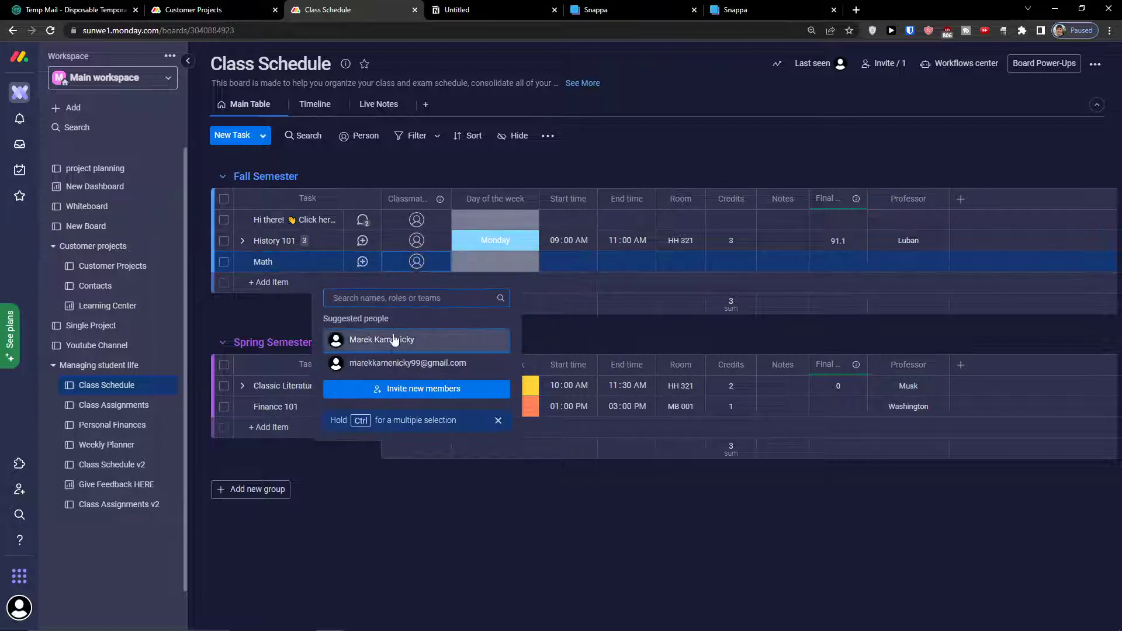
click(390, 357)
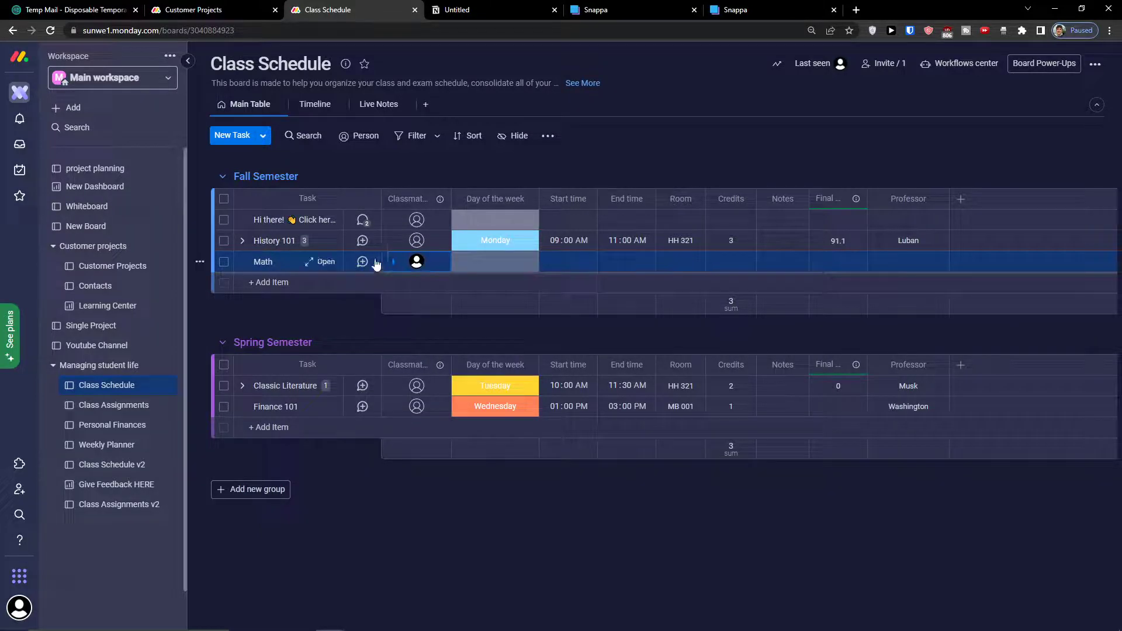
click(472, 266)
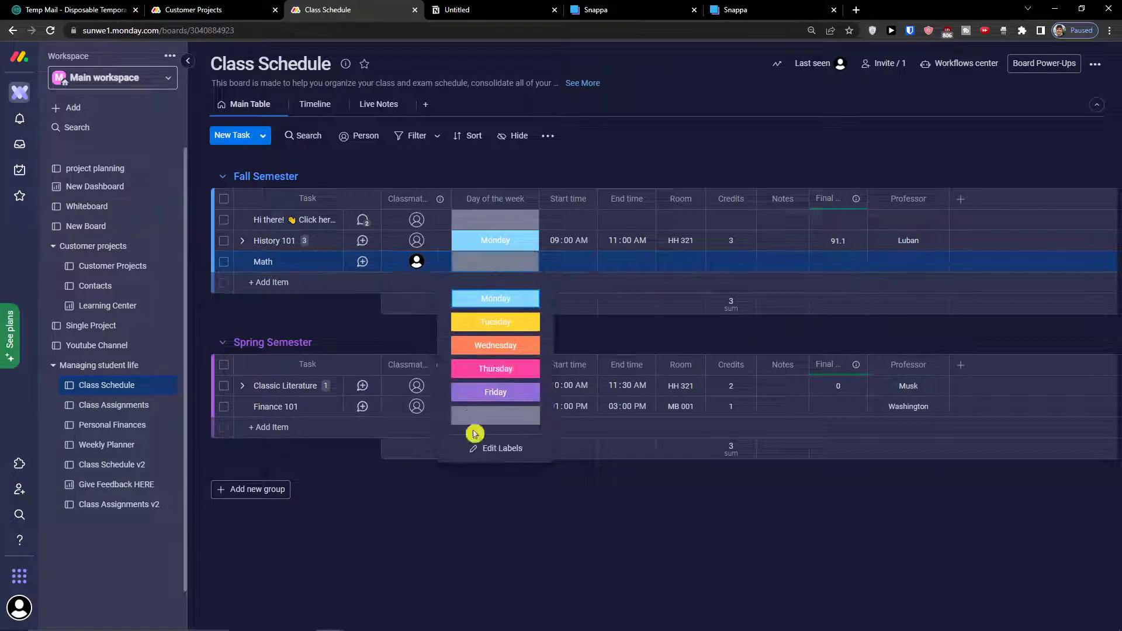
click(496, 392)
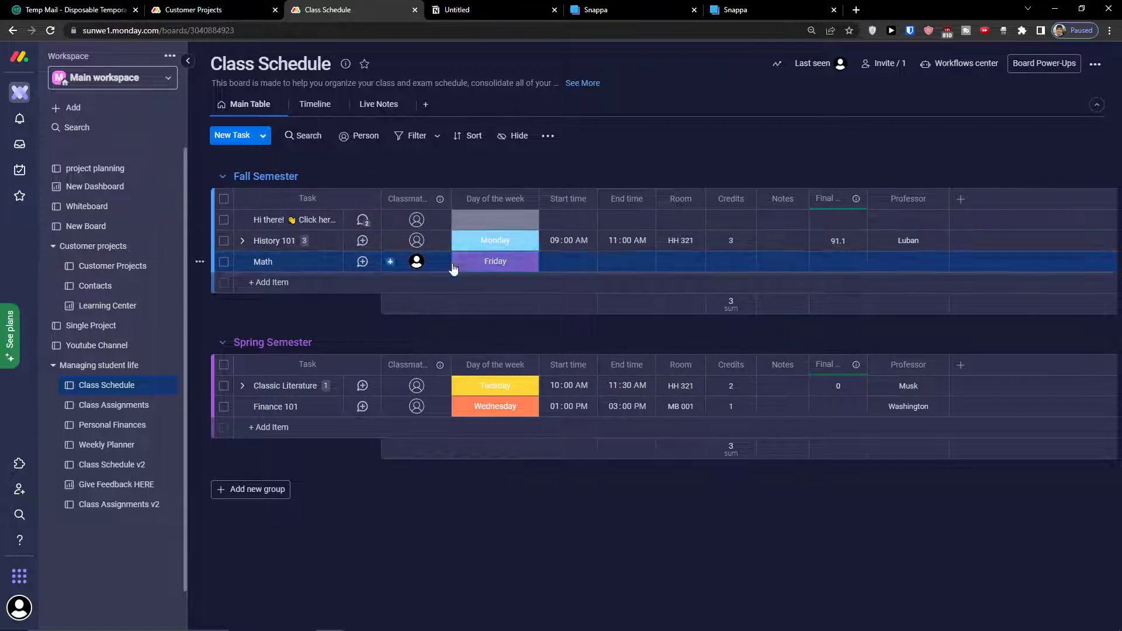
Set Math's start time to 12:00 PM and end time to 02:00 PM.
click(568, 262)
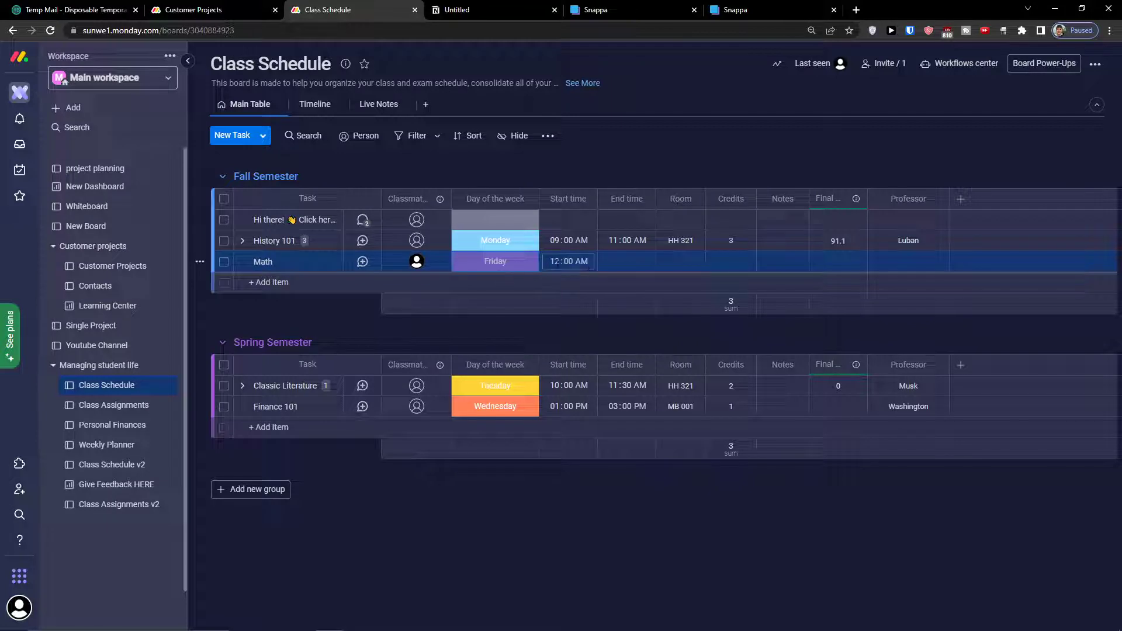
key(p)
key(Tab)
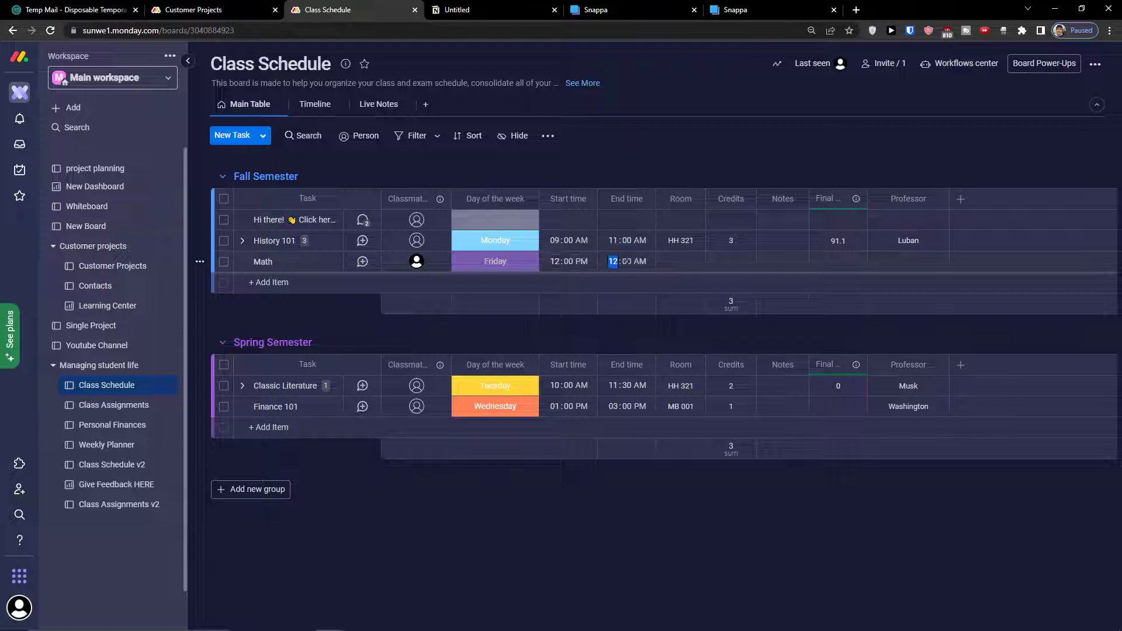
text(2)
key(Return)
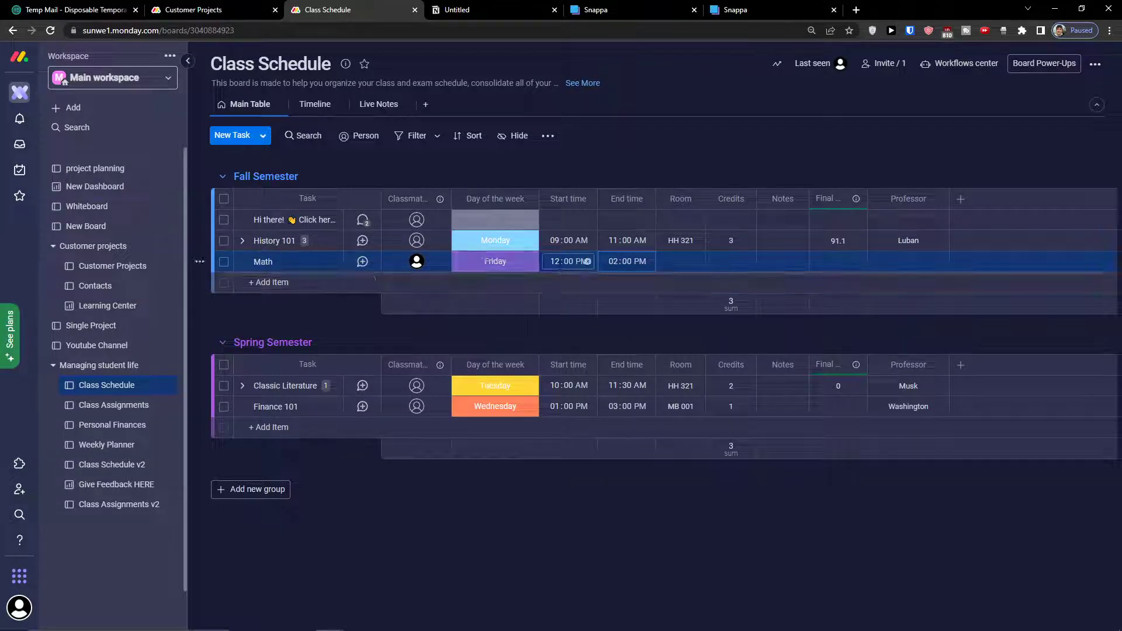
click(554, 261)
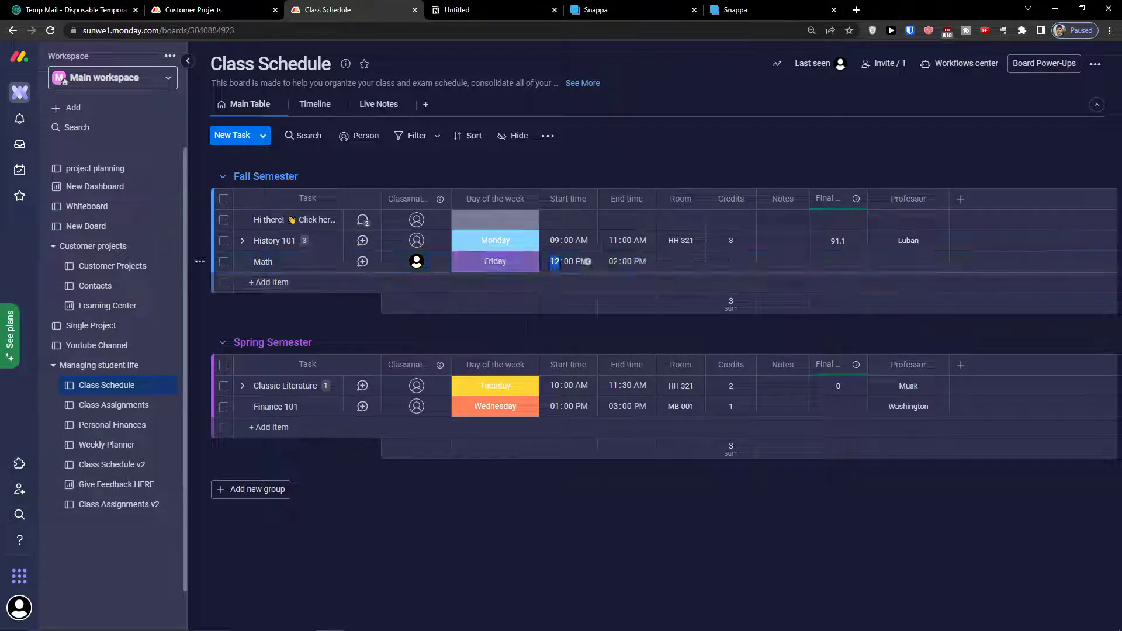
Assign room MB 001 to Math and view the item's attached files.
click(681, 261)
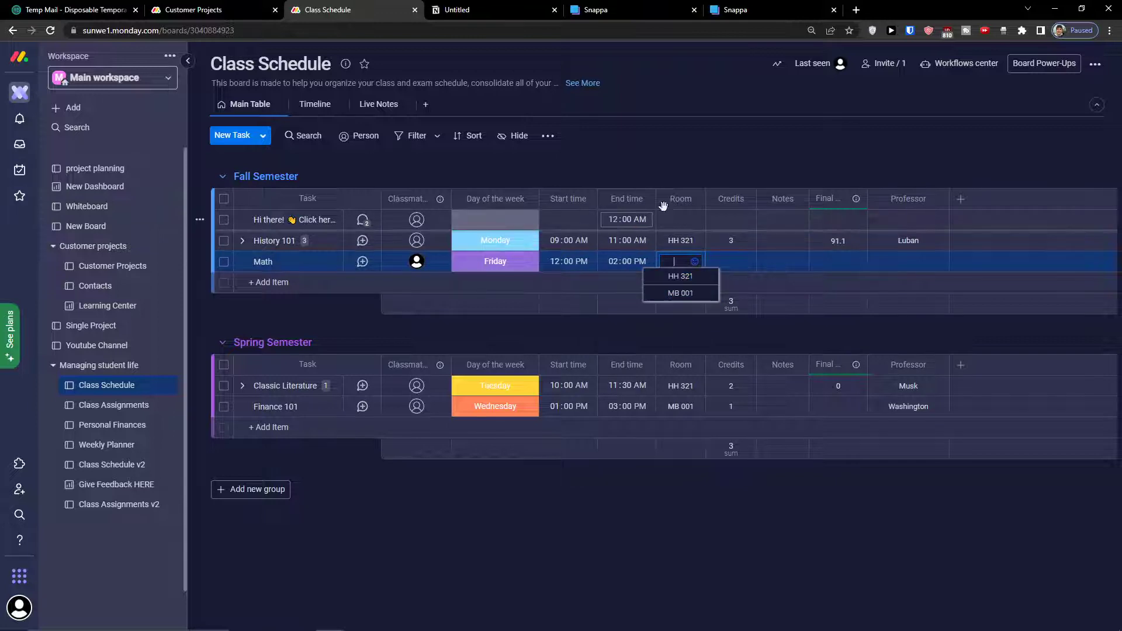
click(669, 299)
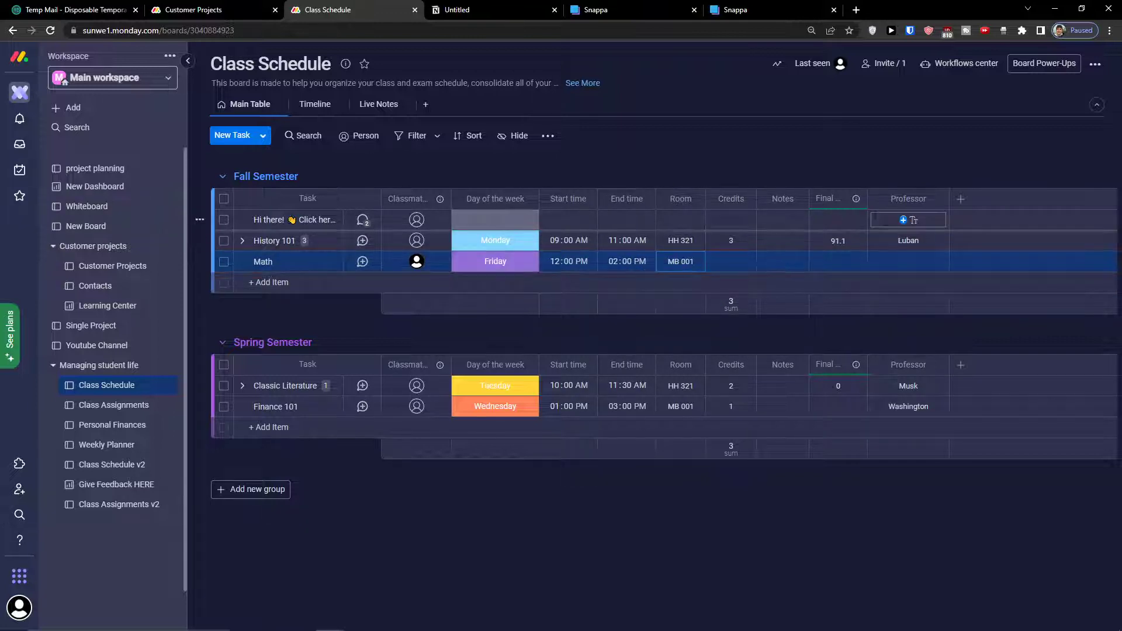
click(836, 198)
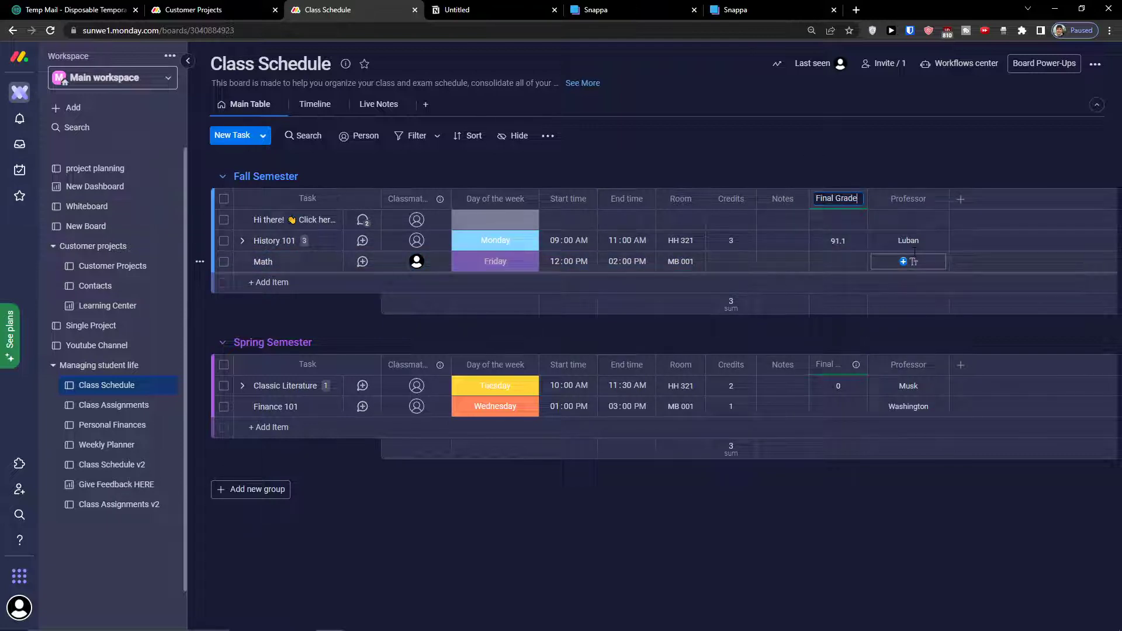
key(Return)
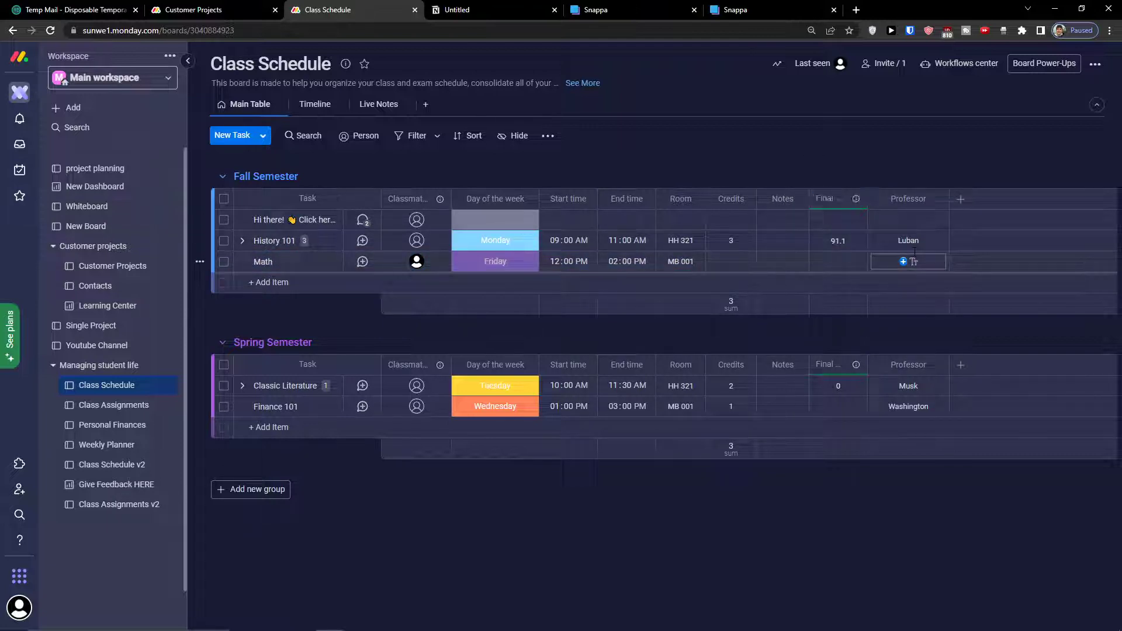
click(285, 269)
click(790, 105)
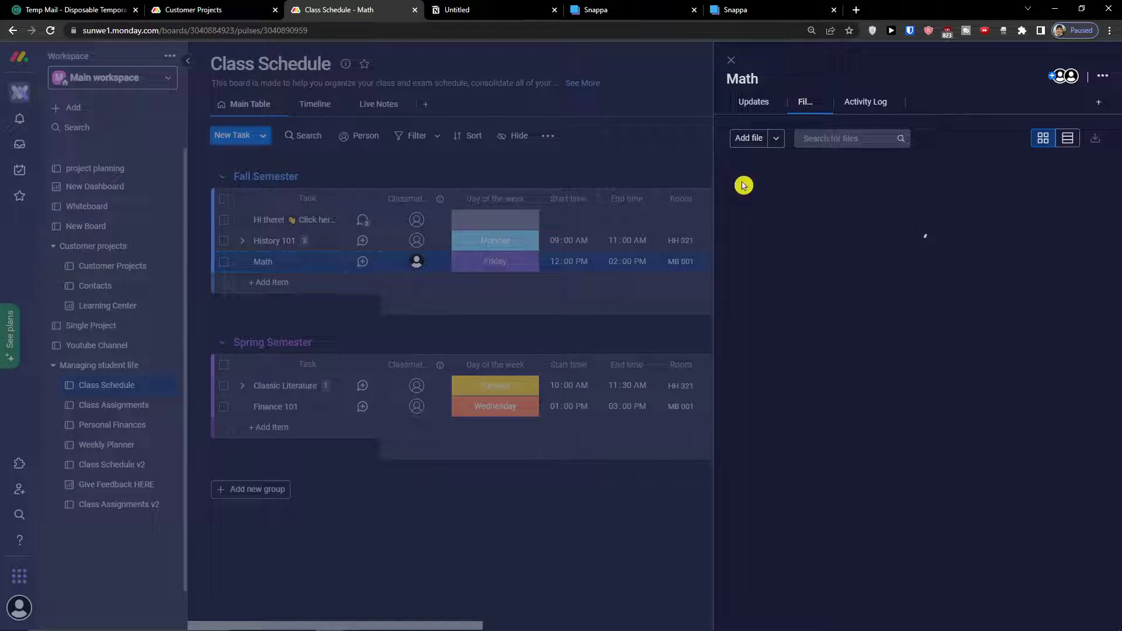
Post 'I need to prepare something' as a Math update and close the item panel.
click(758, 111)
click(802, 105)
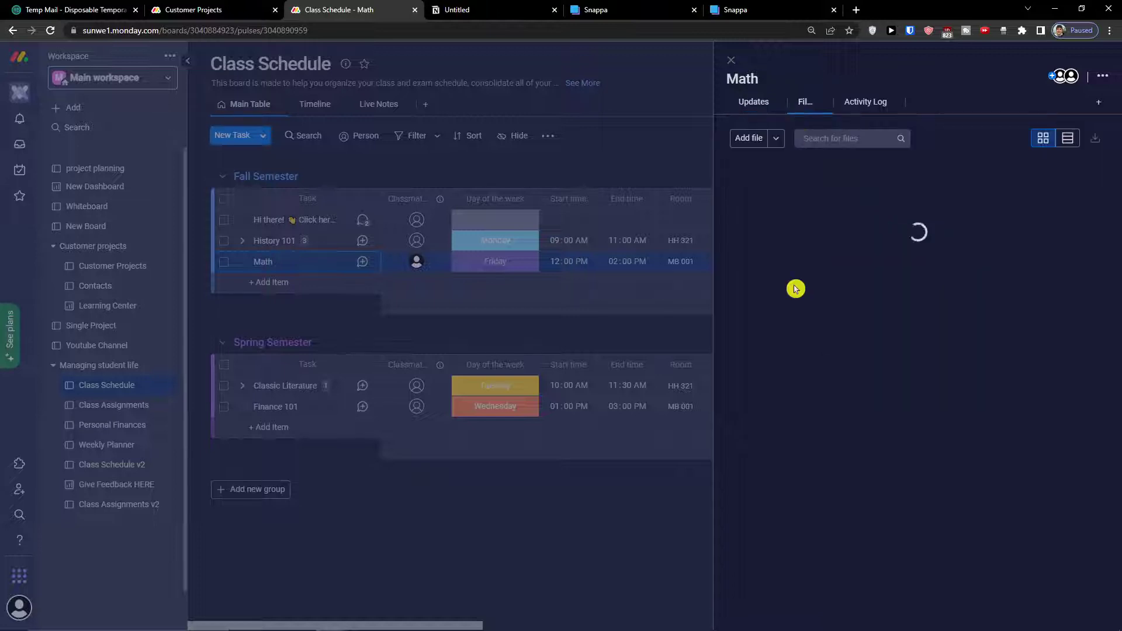
click(753, 107)
click(763, 142)
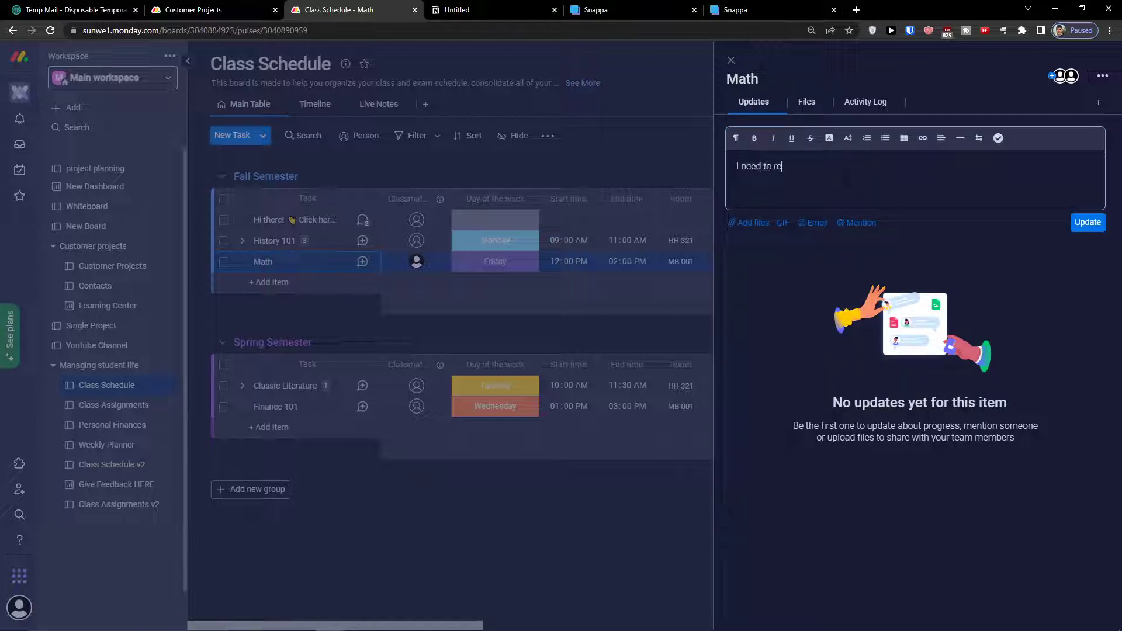
text(I need to prepare something)
click(1087, 222)
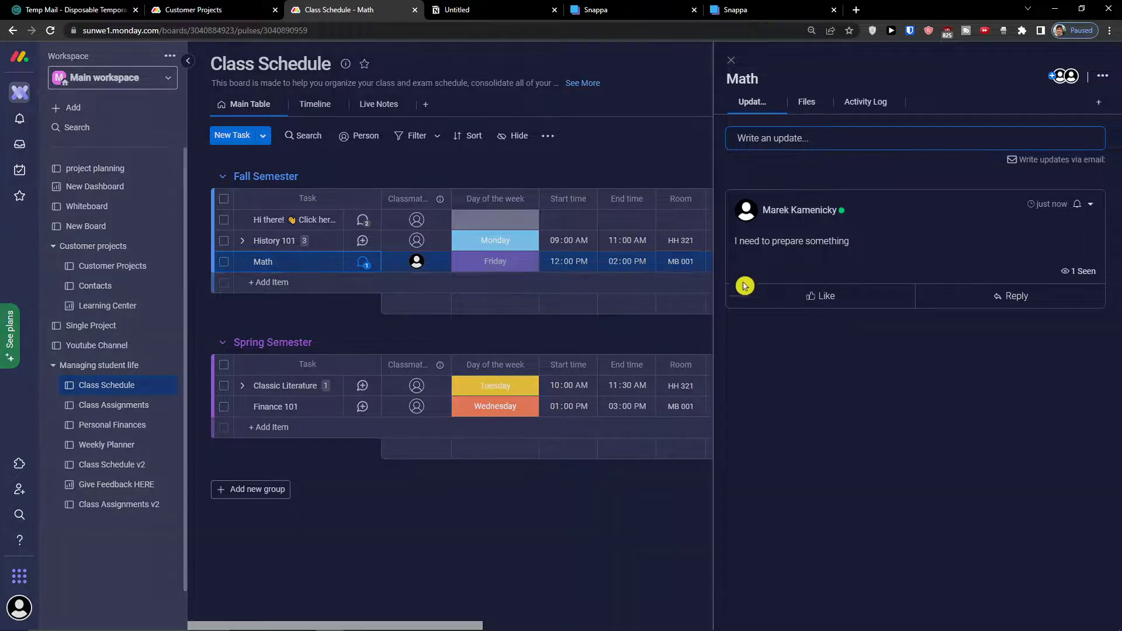
key(Escape)
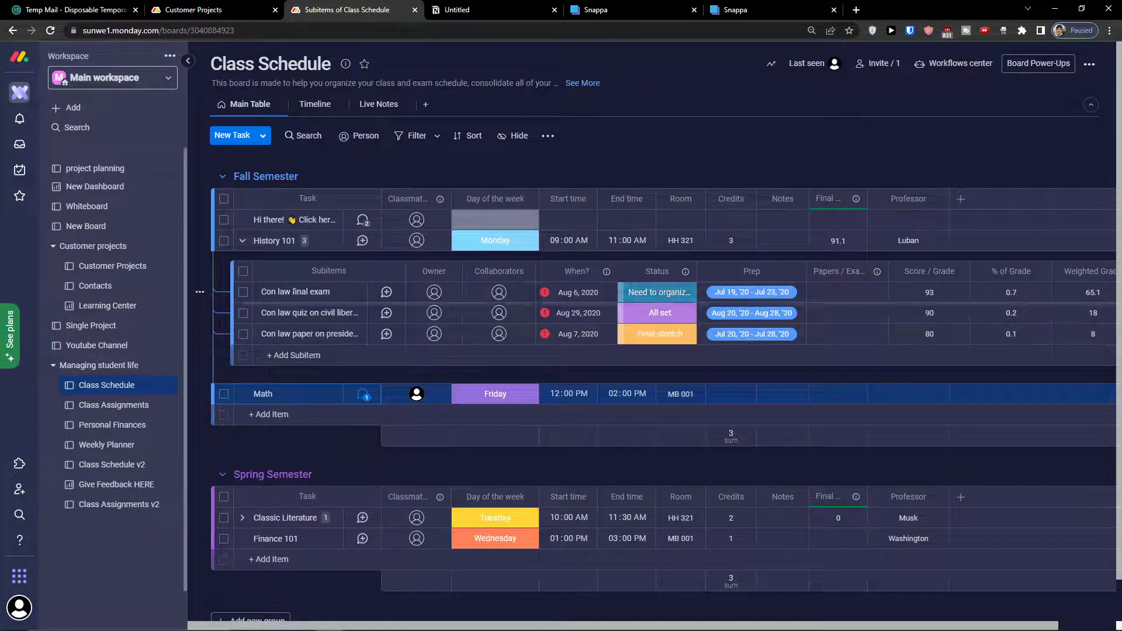
Expand and collapse Math's and History 101's subitems, then switch to the Class Assignments board.
click(242, 240)
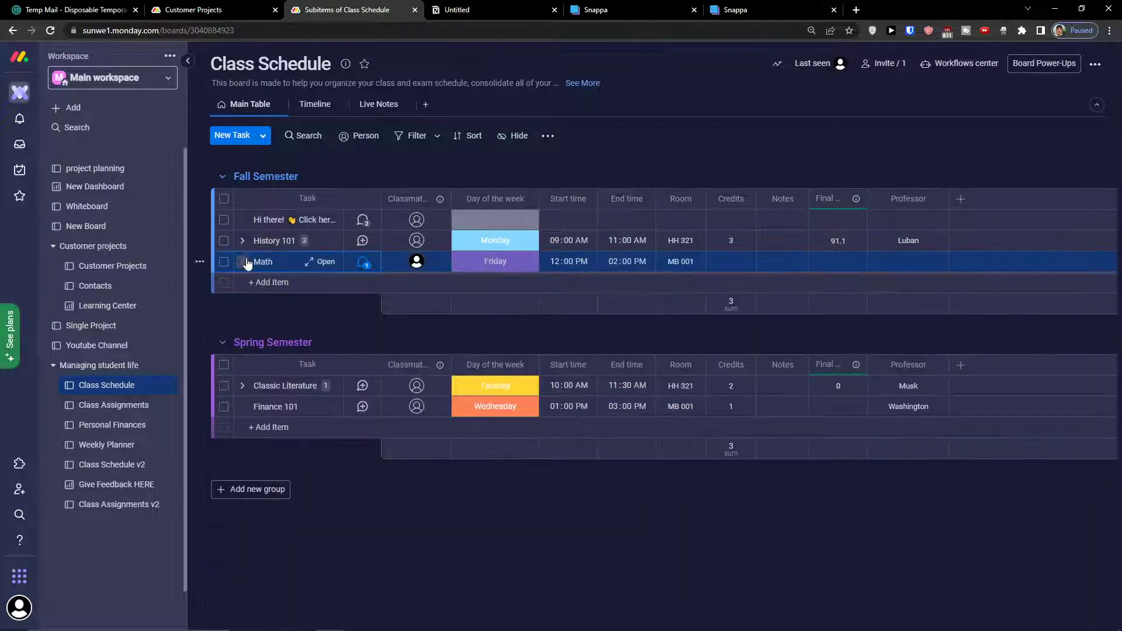
click(242, 262)
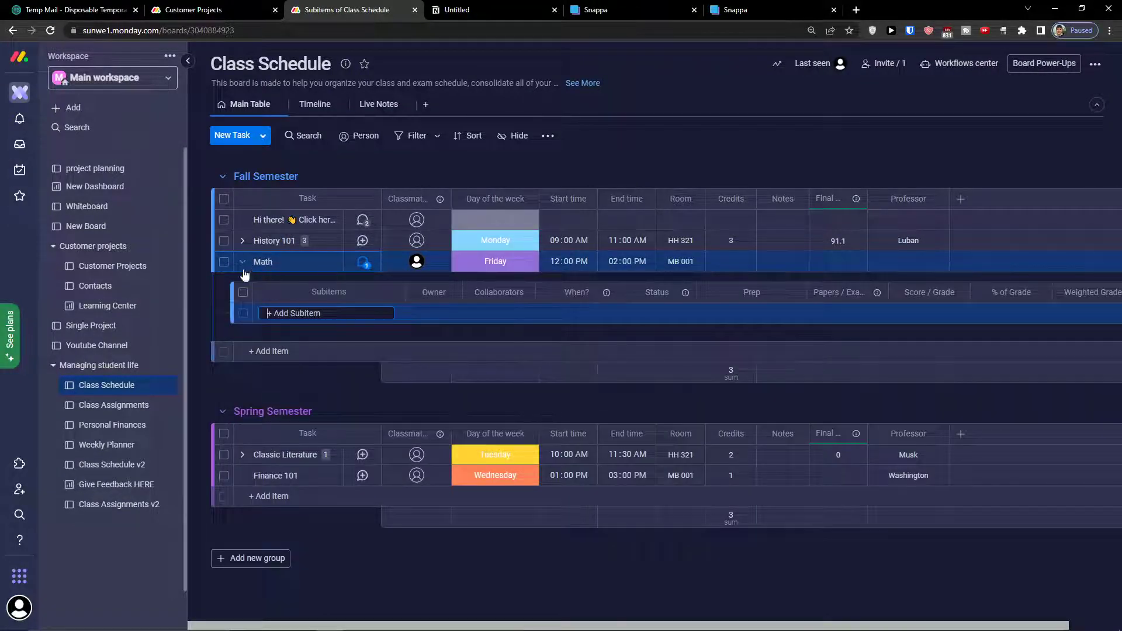
click(242, 261)
click(242, 240)
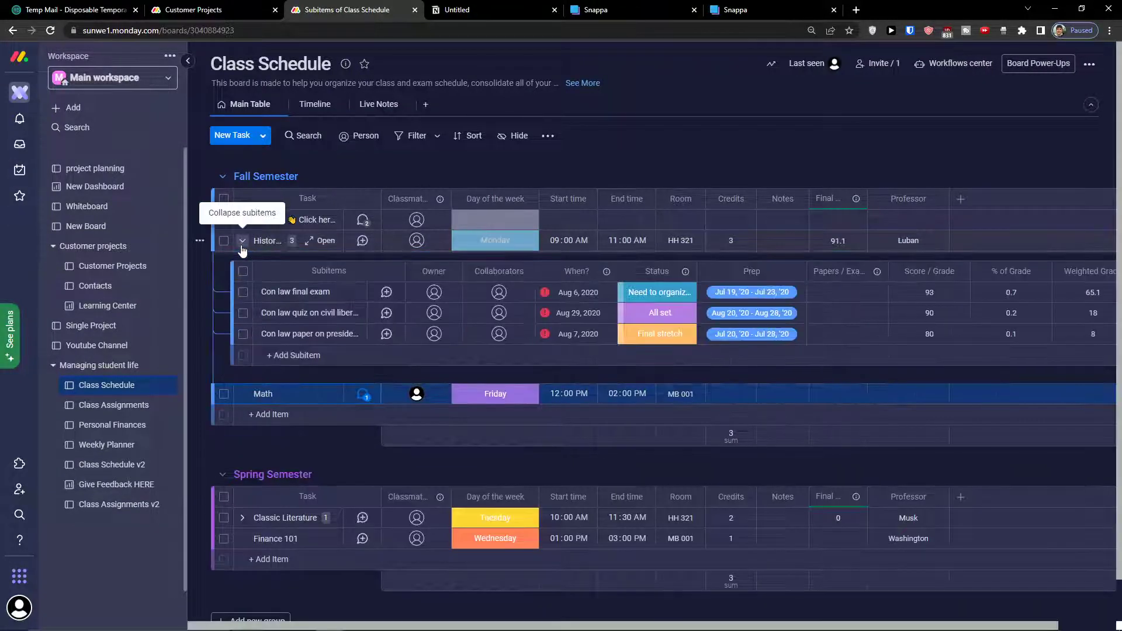
click(290, 359)
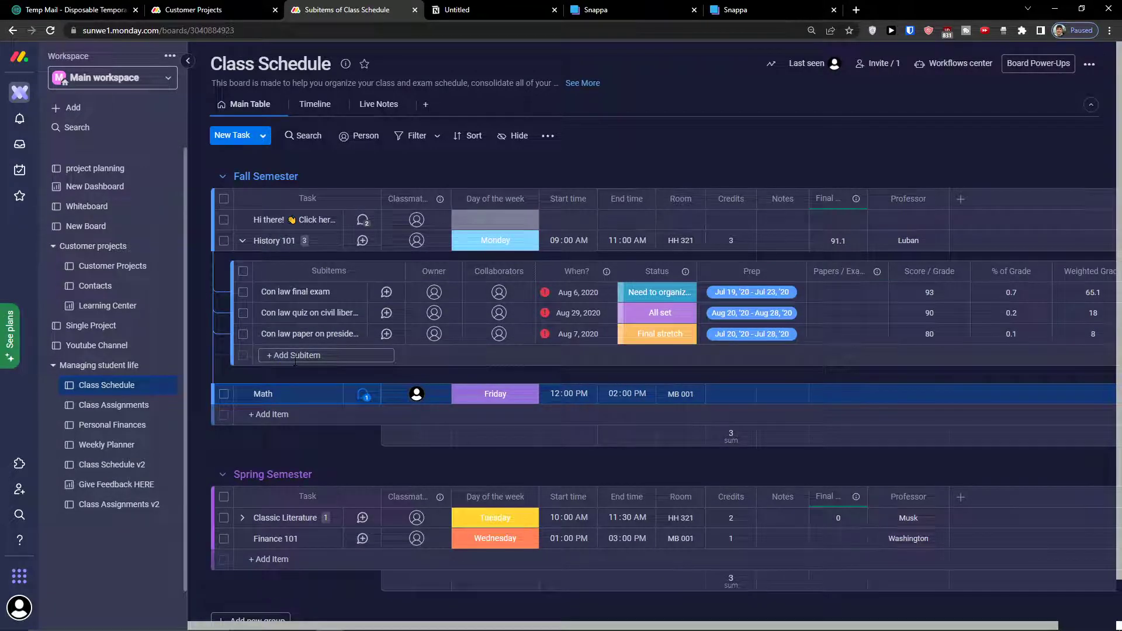
click(242, 241)
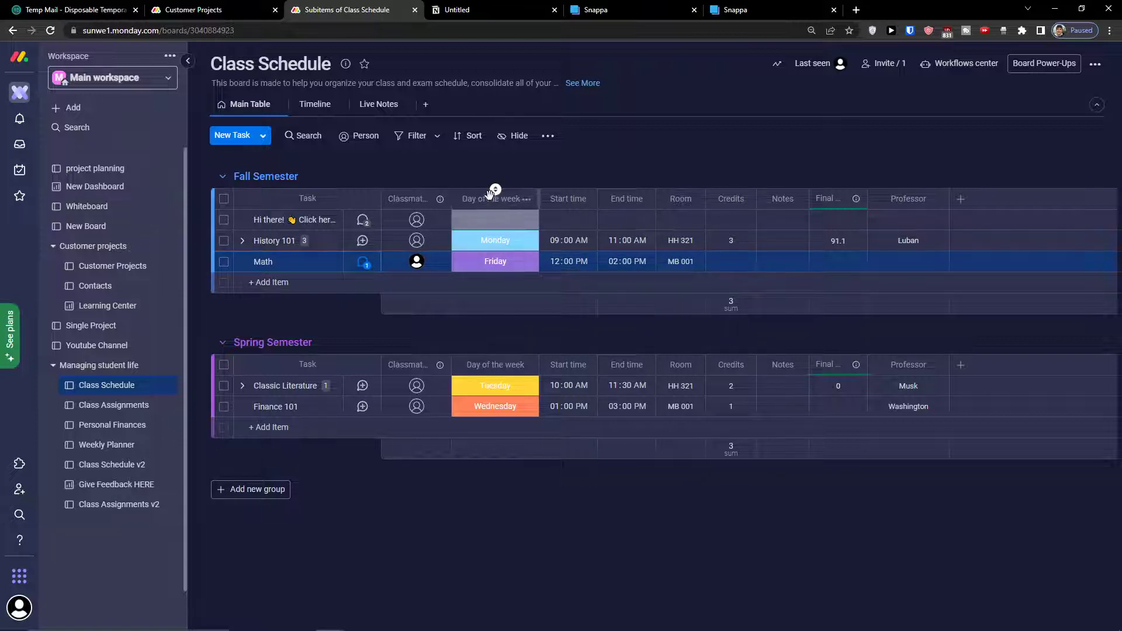
click(372, 202)
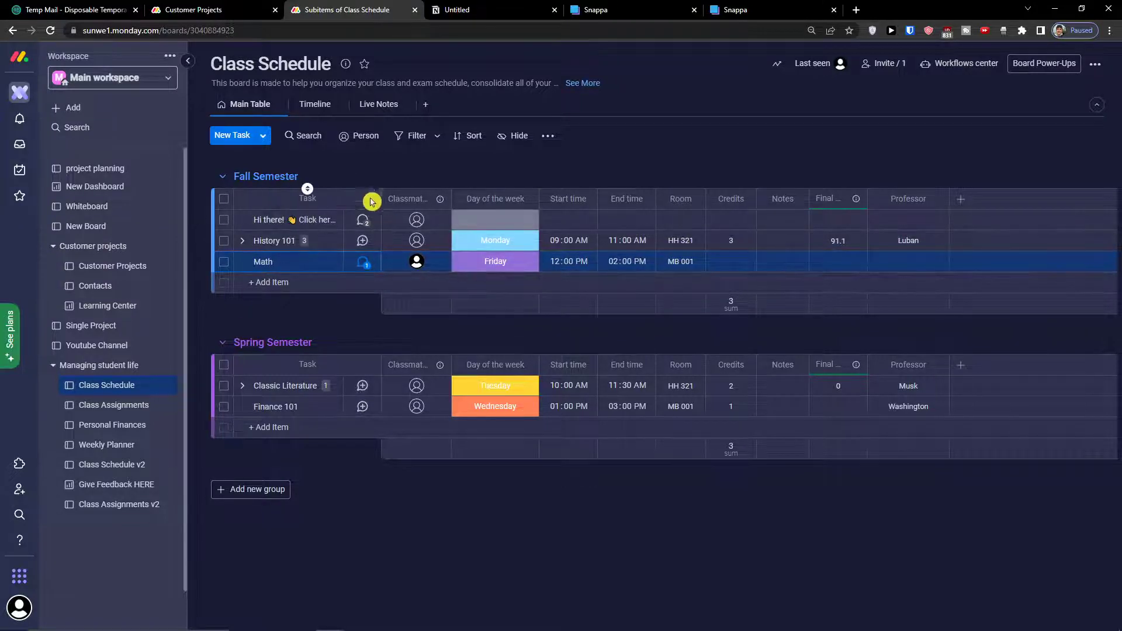
click(103, 409)
Widen the Assignment column and add 'Write a paper for math' under This Week.
click(326, 198)
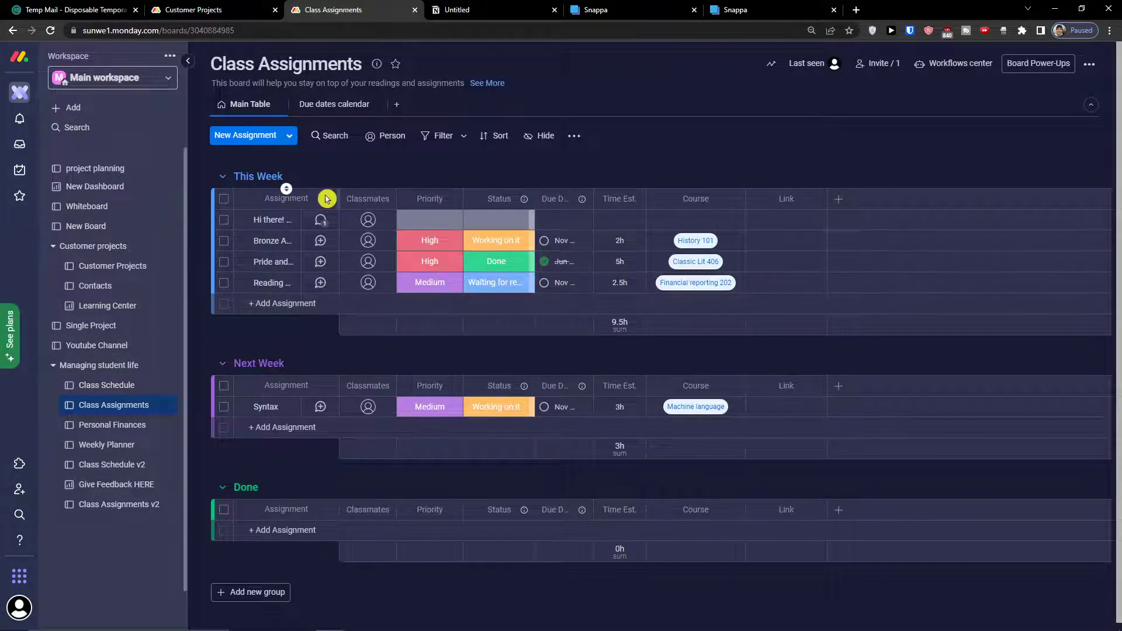
drag(339, 202, 467, 201)
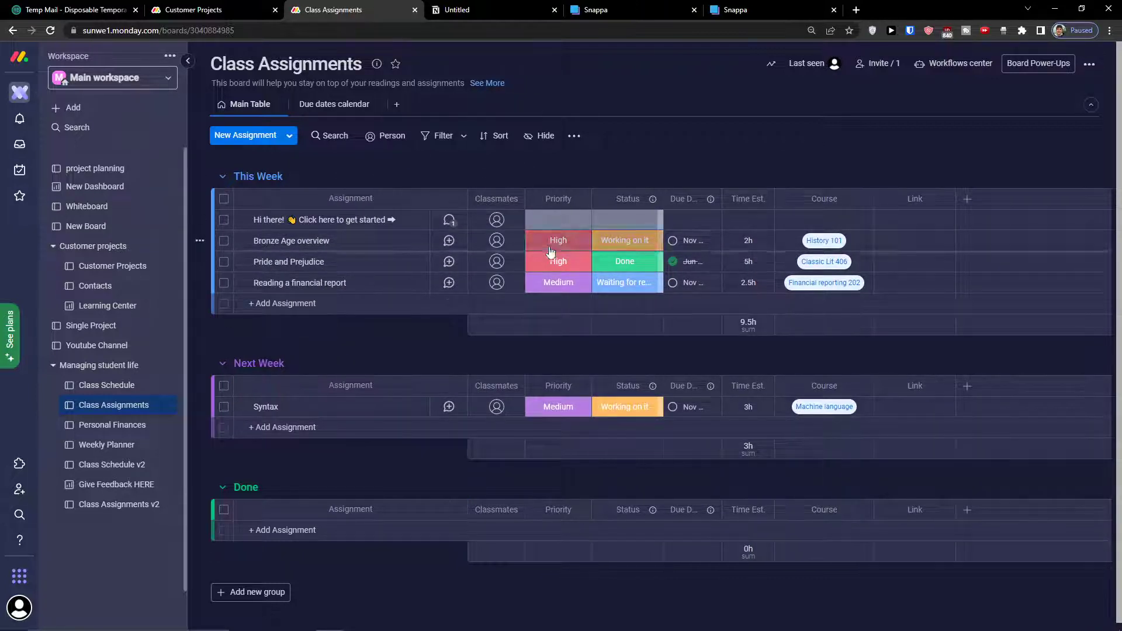
click(358, 301)
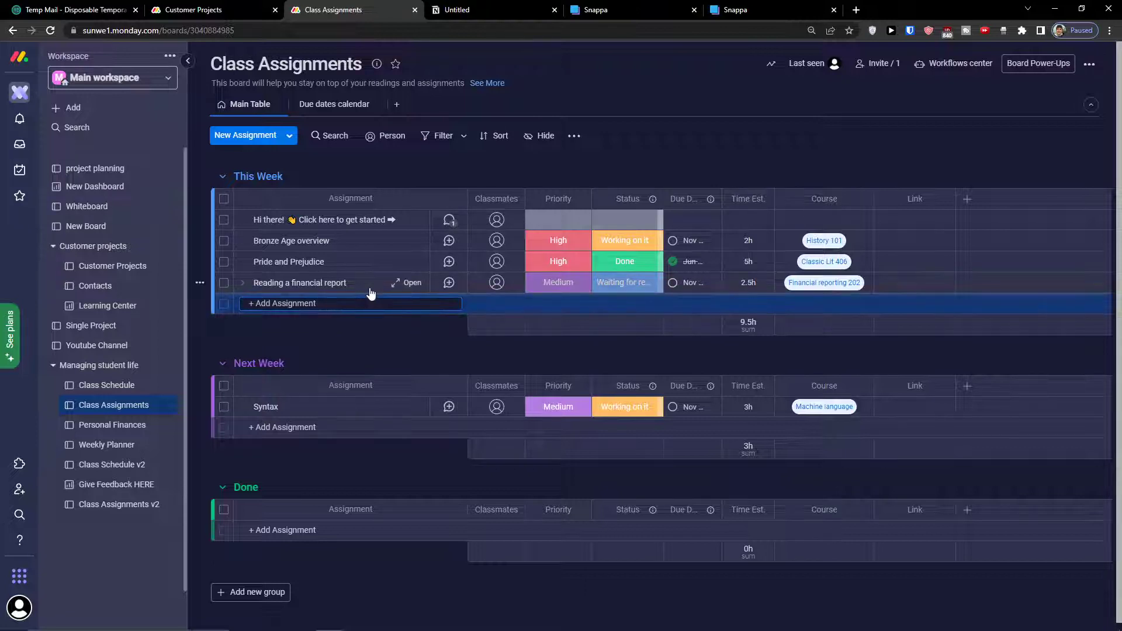
text(Wt)
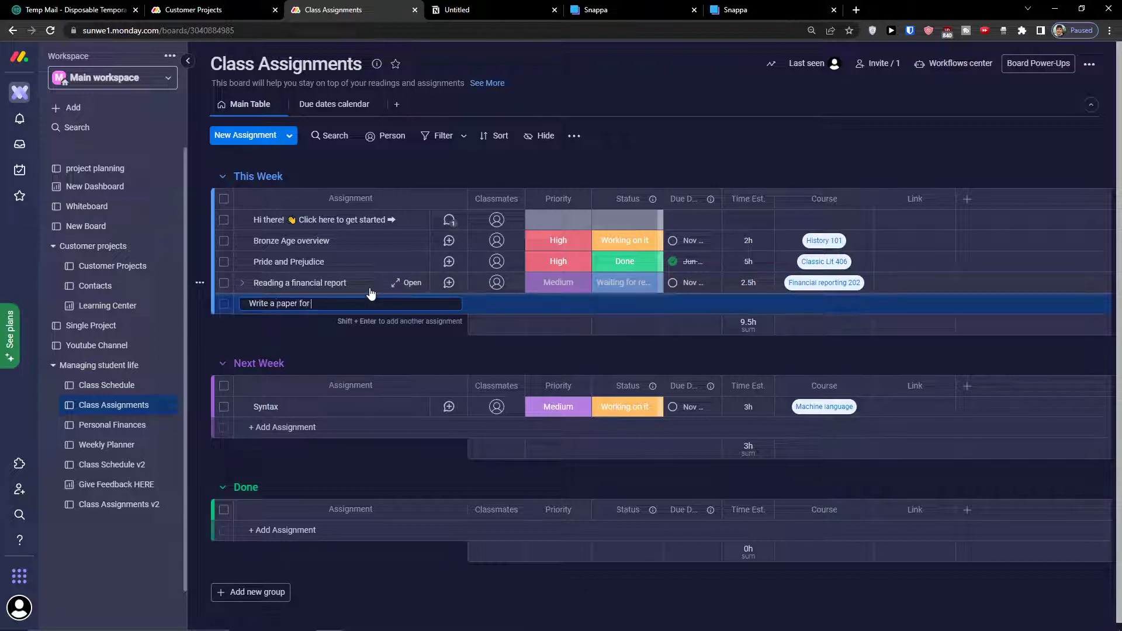
key(Return)
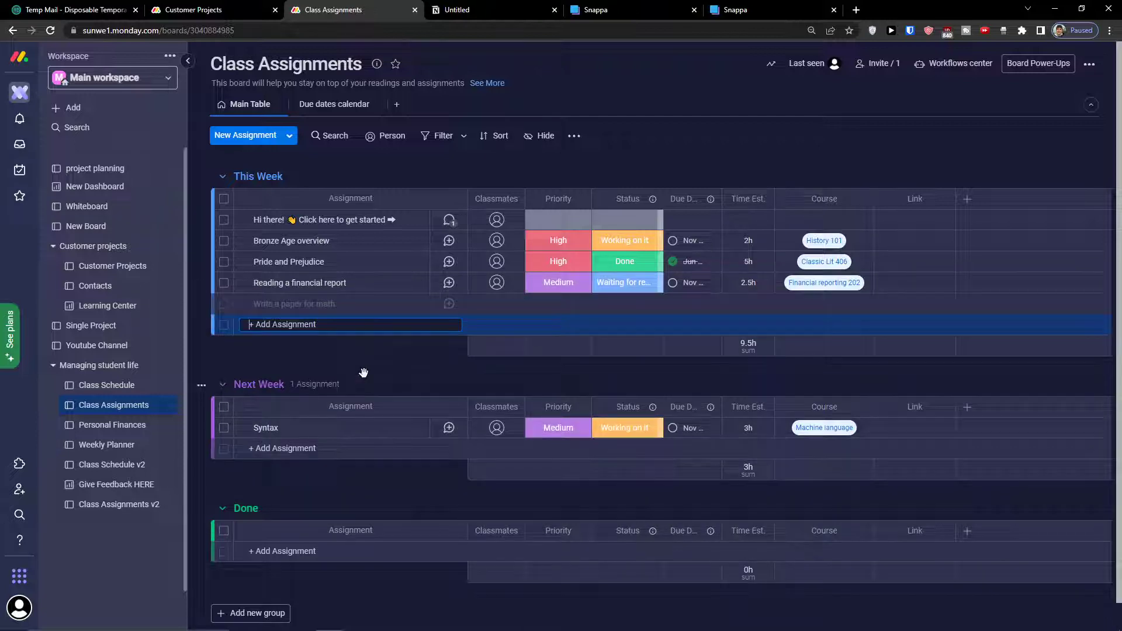
Give the new assignment Low priority and a course label, leaving status unset.
click(558, 311)
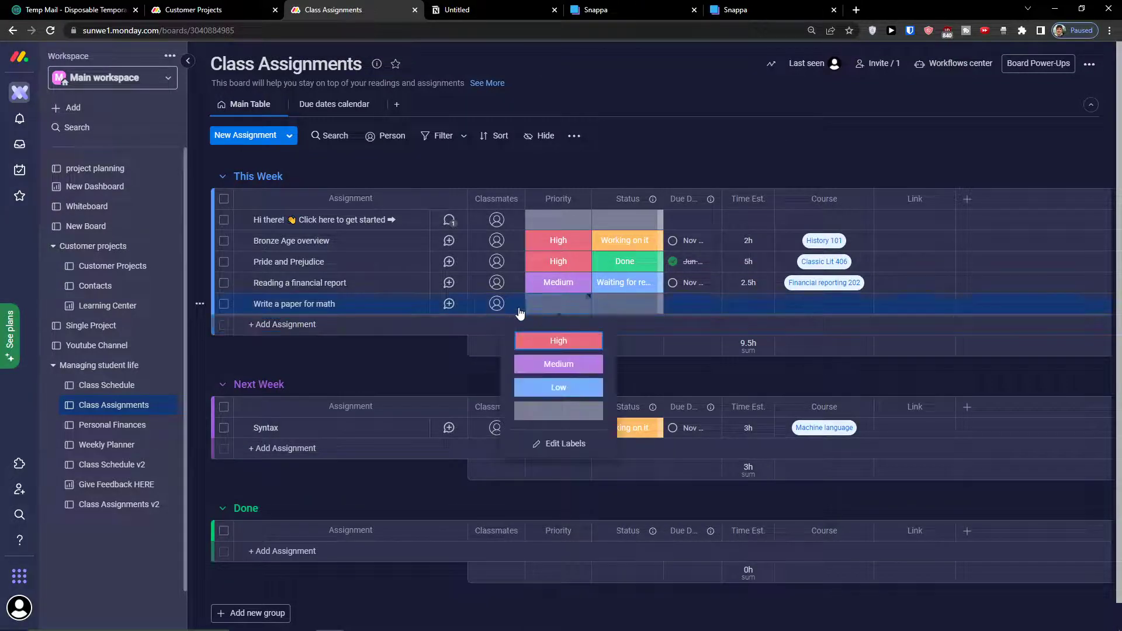
click(529, 388)
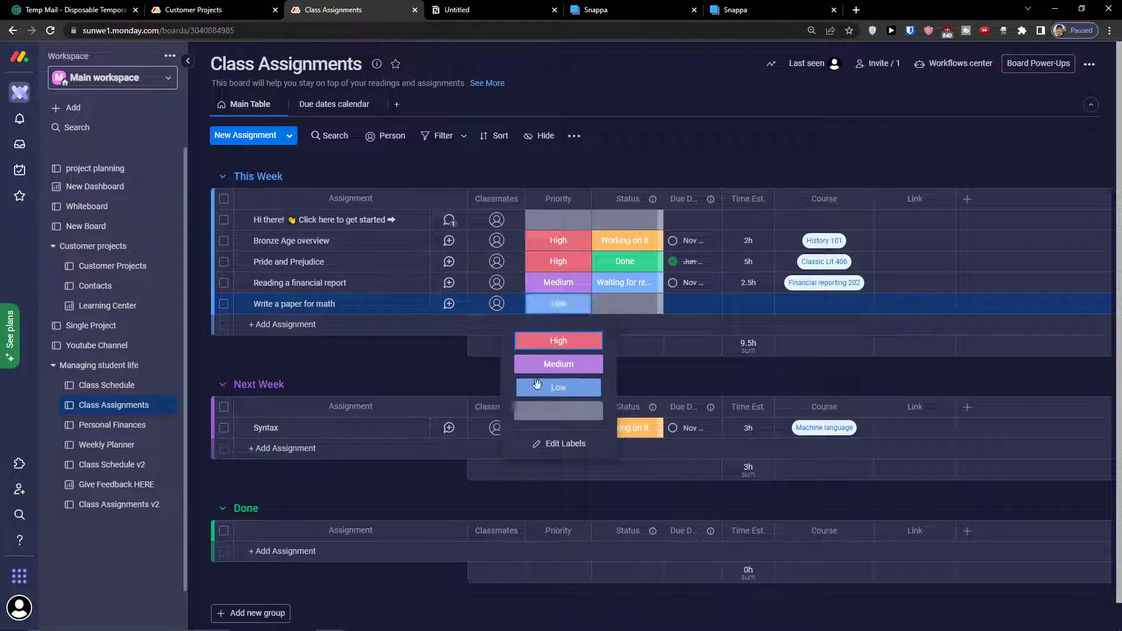
click(636, 305)
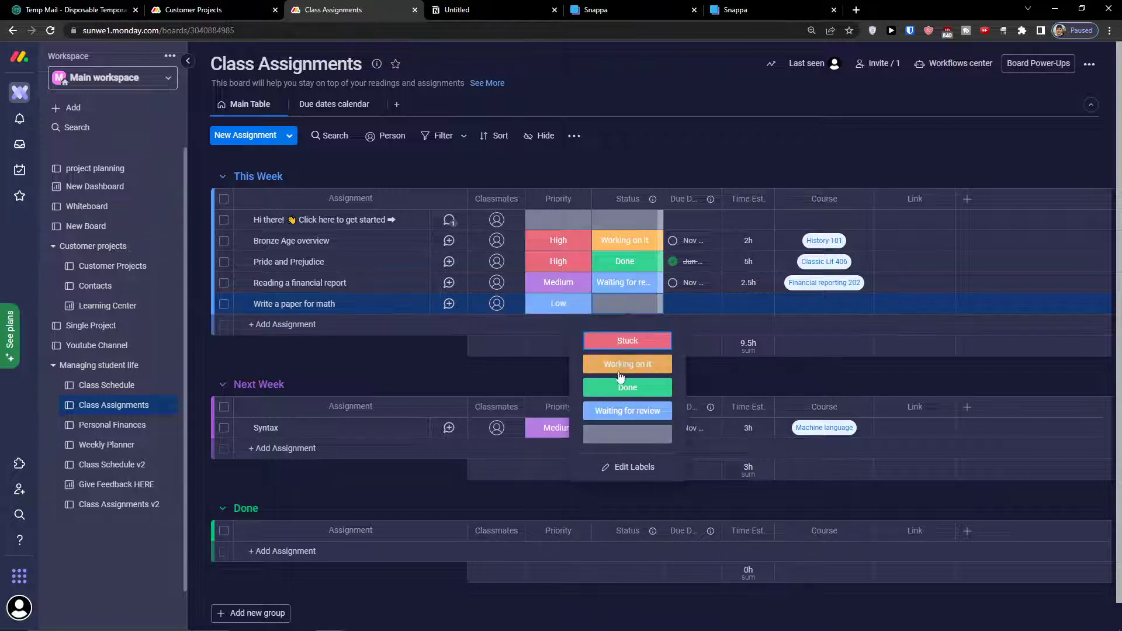
click(392, 348)
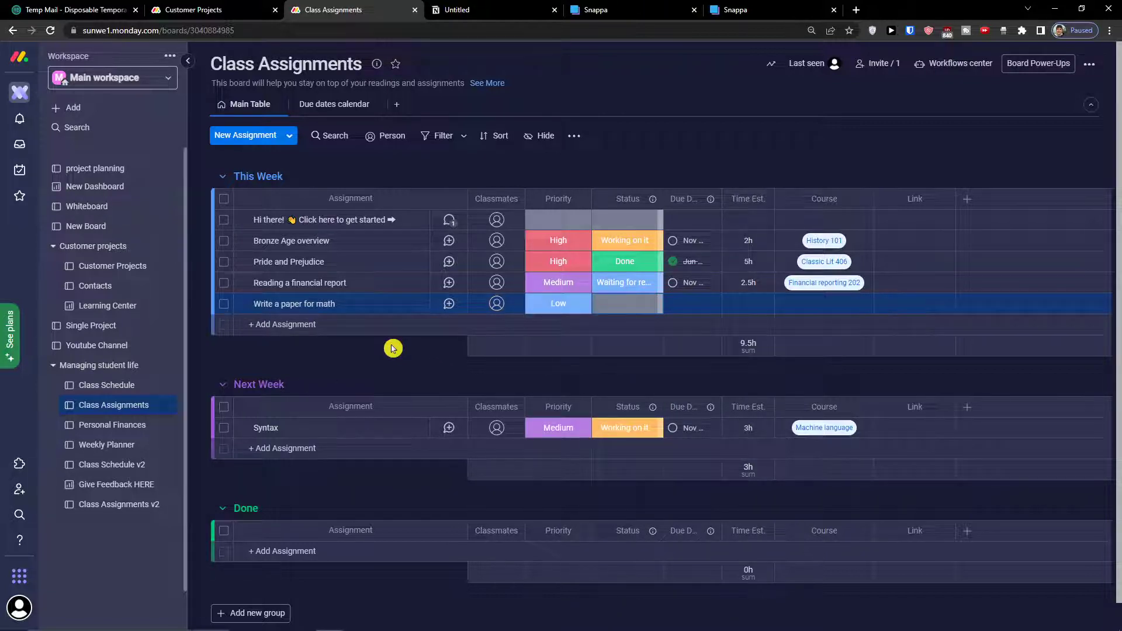
click(817, 309)
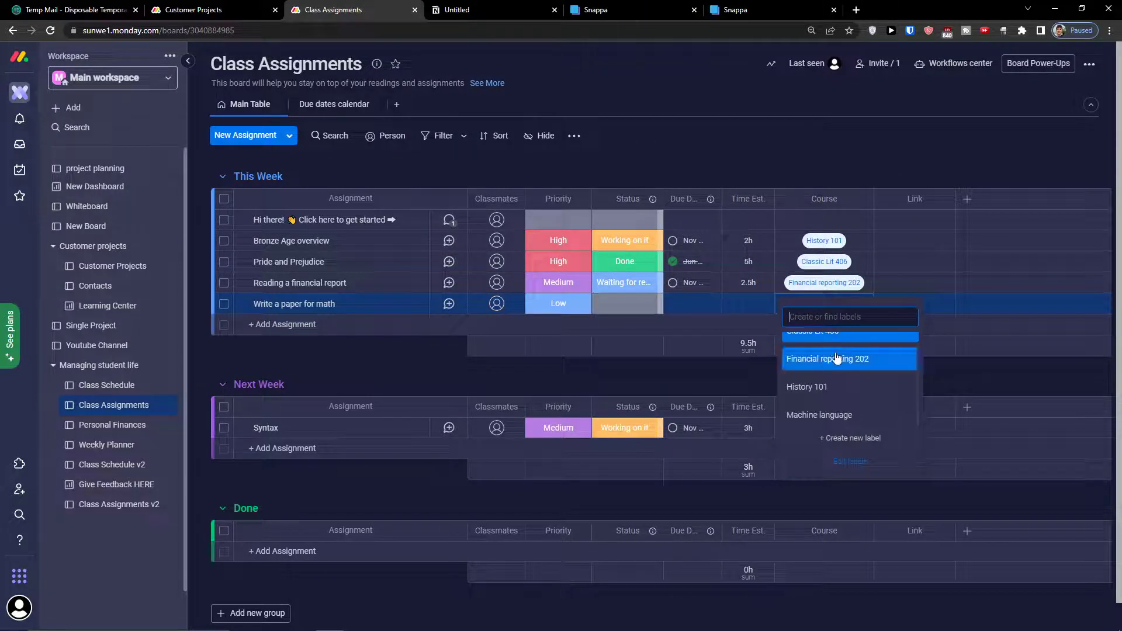
click(838, 377)
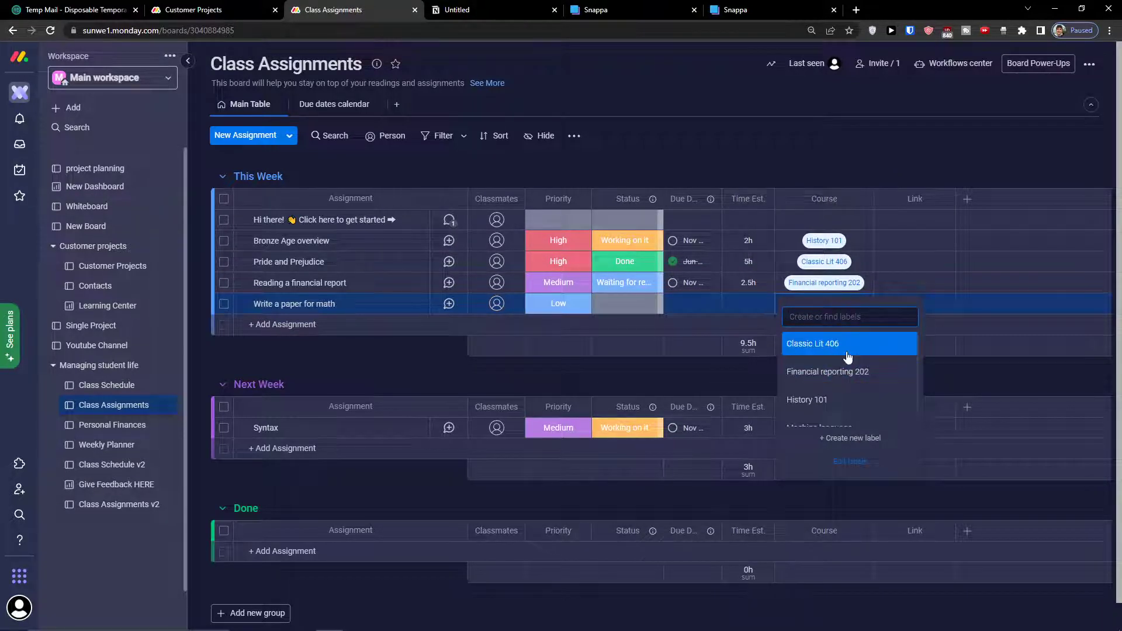
Inspect the assignment's Status and Priority pickers and priority label editor without changes.
scroll(832, 415, down, 1)
scroll(832, 415, up, 1)
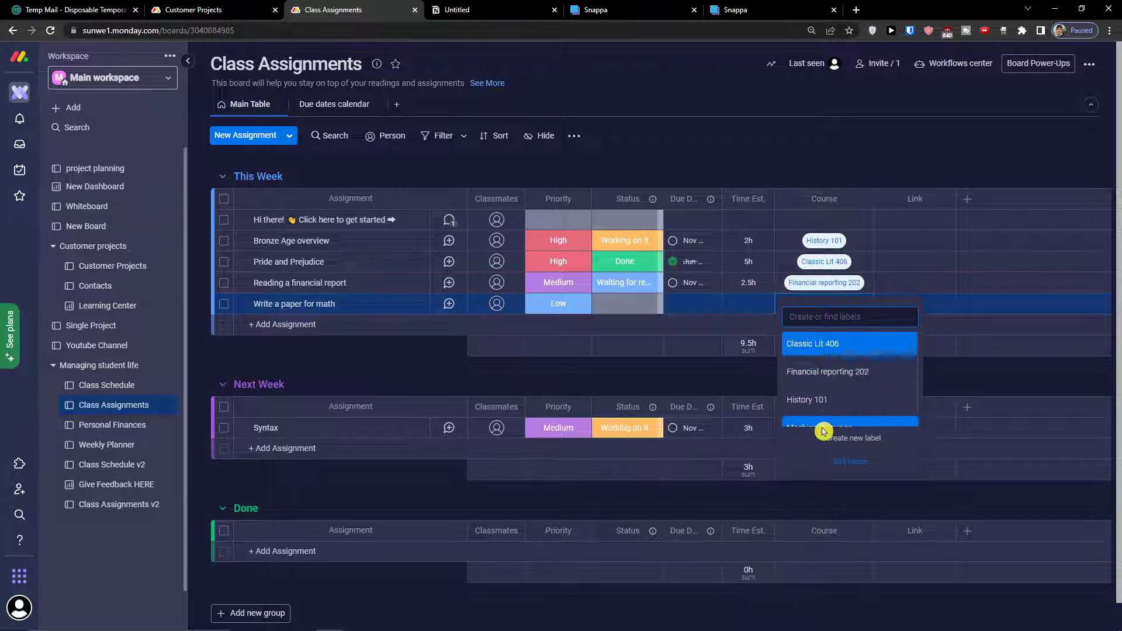
scroll(821, 431, down, 2)
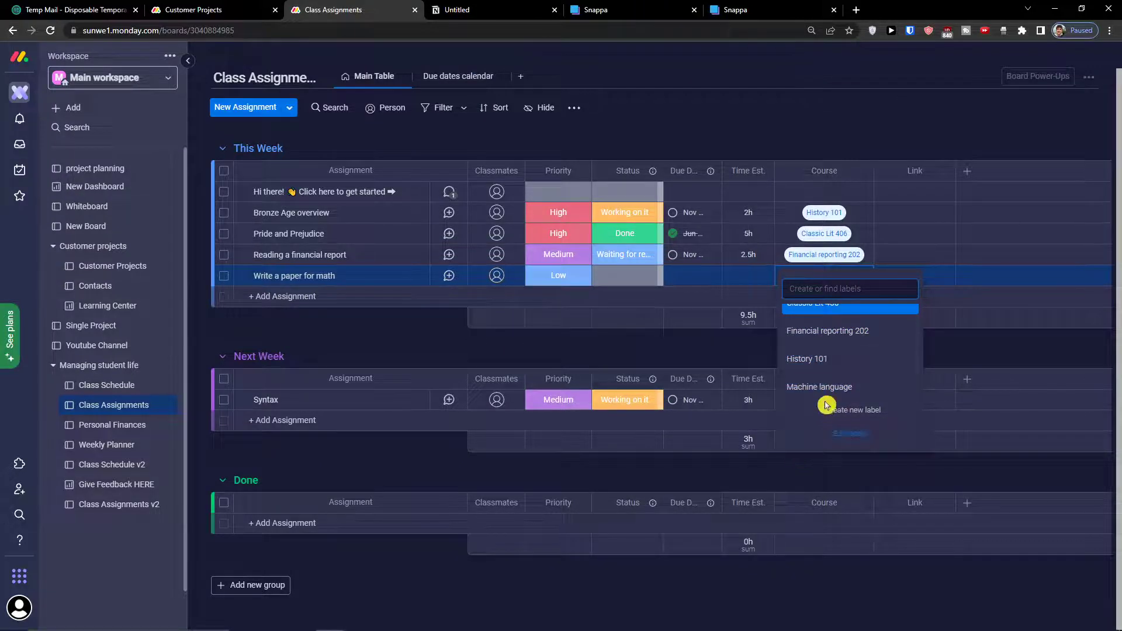
click(613, 279)
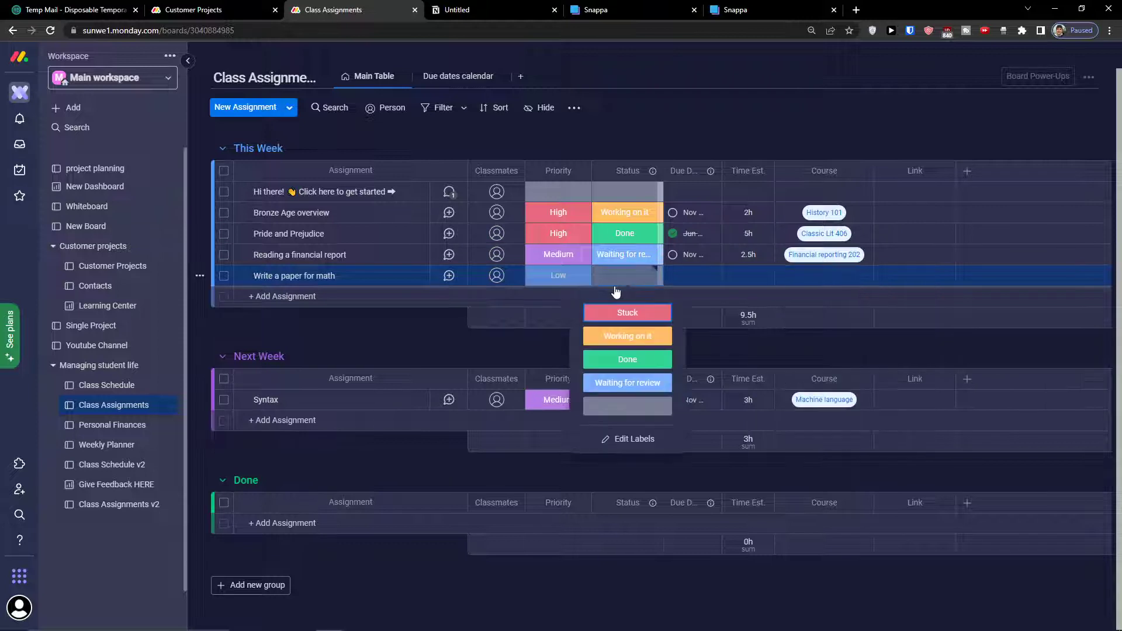
click(550, 281)
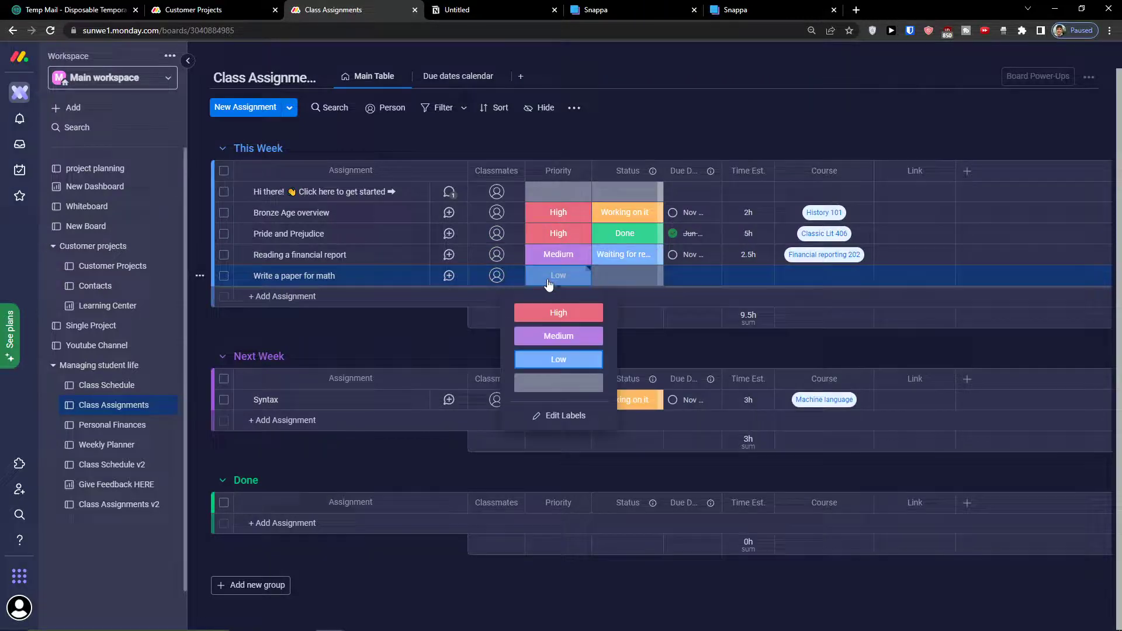
click(552, 414)
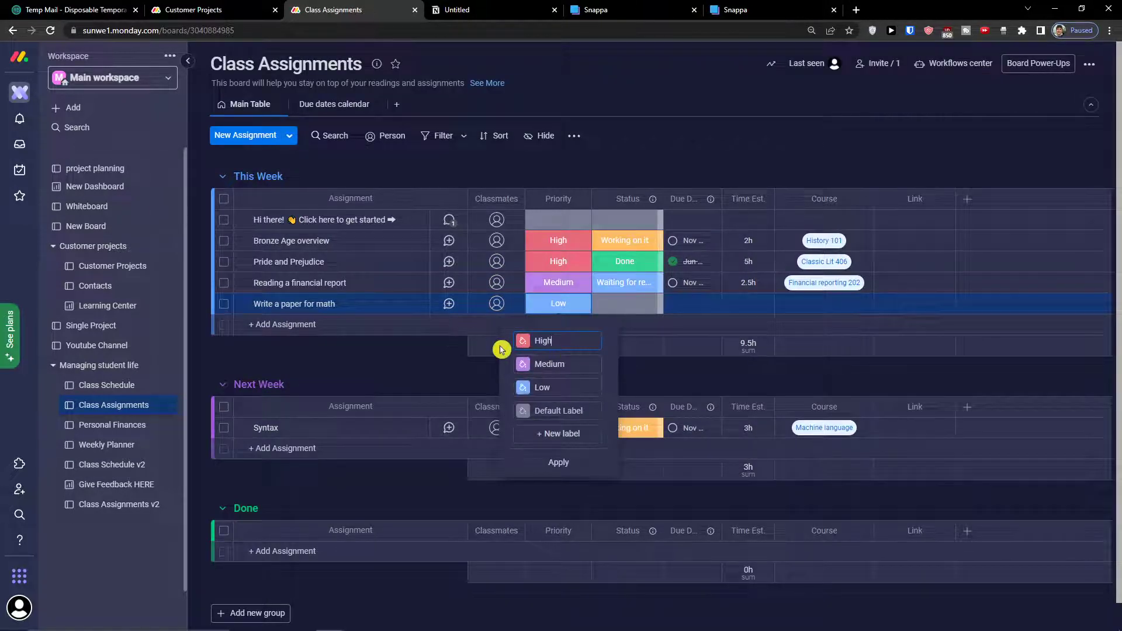
click(390, 376)
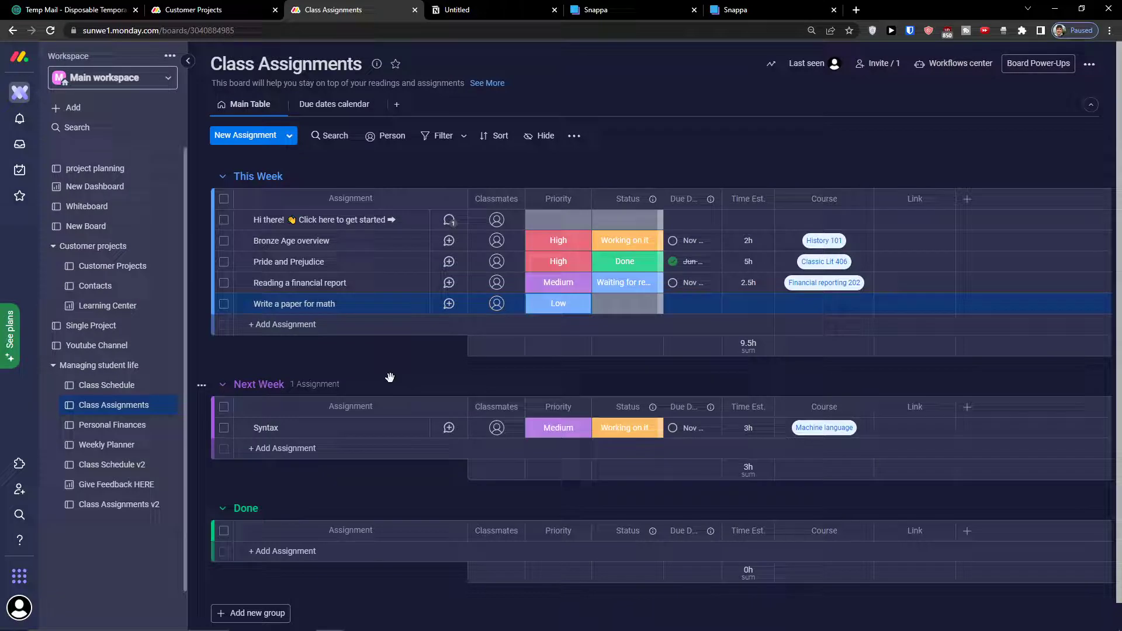
Add a Kanban view of Class Assignments with Due Date and Classmates hidden from cards.
click(397, 105)
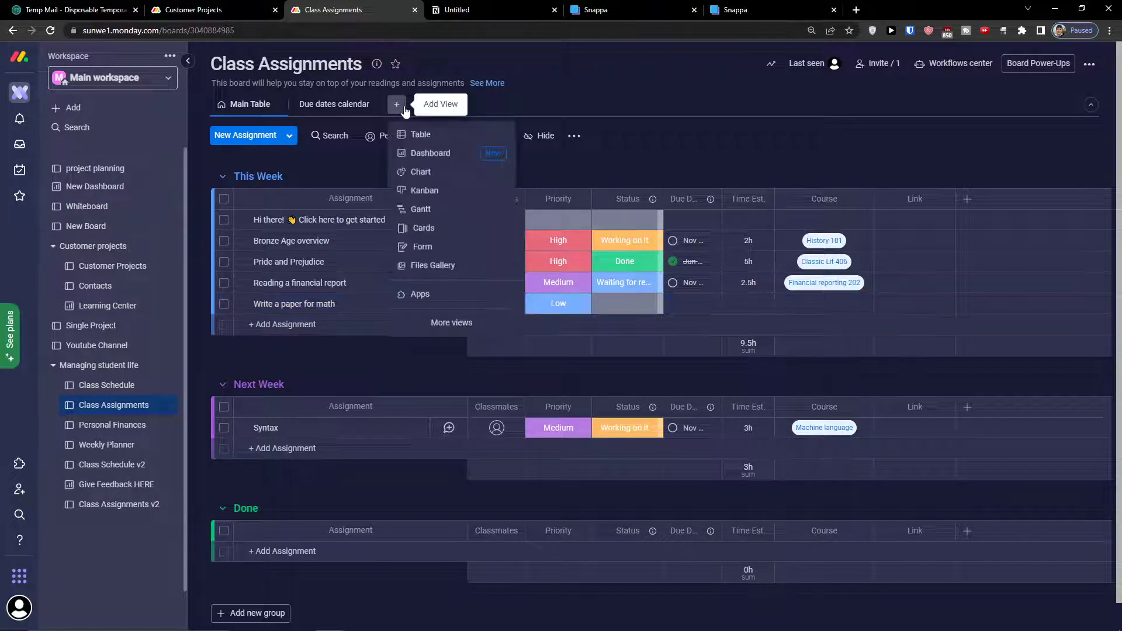
click(434, 190)
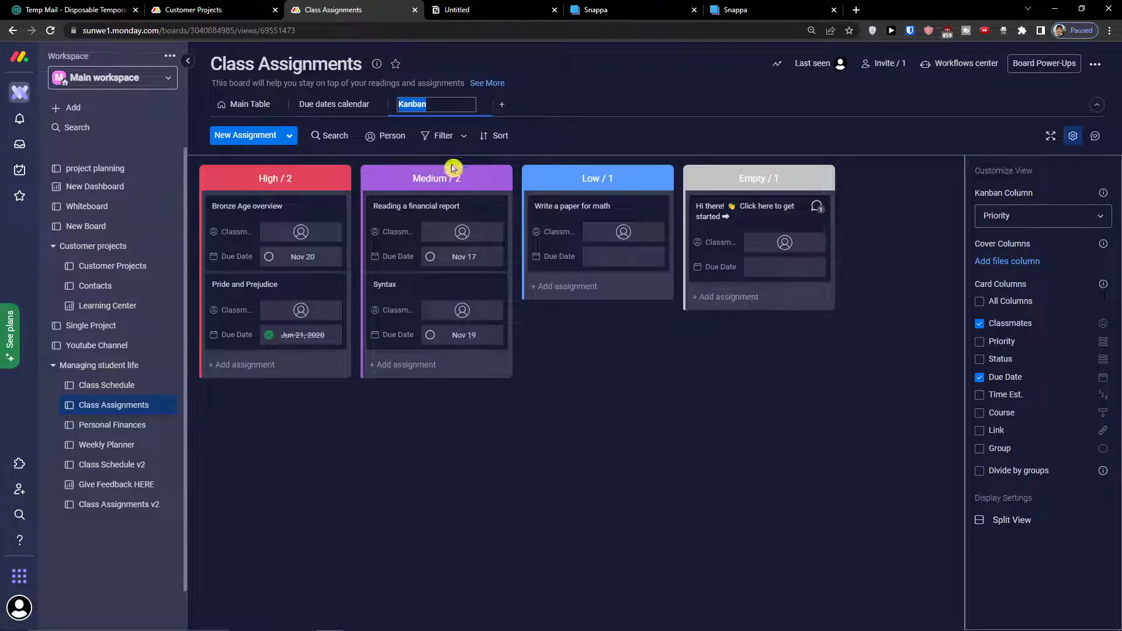
click(980, 378)
click(979, 324)
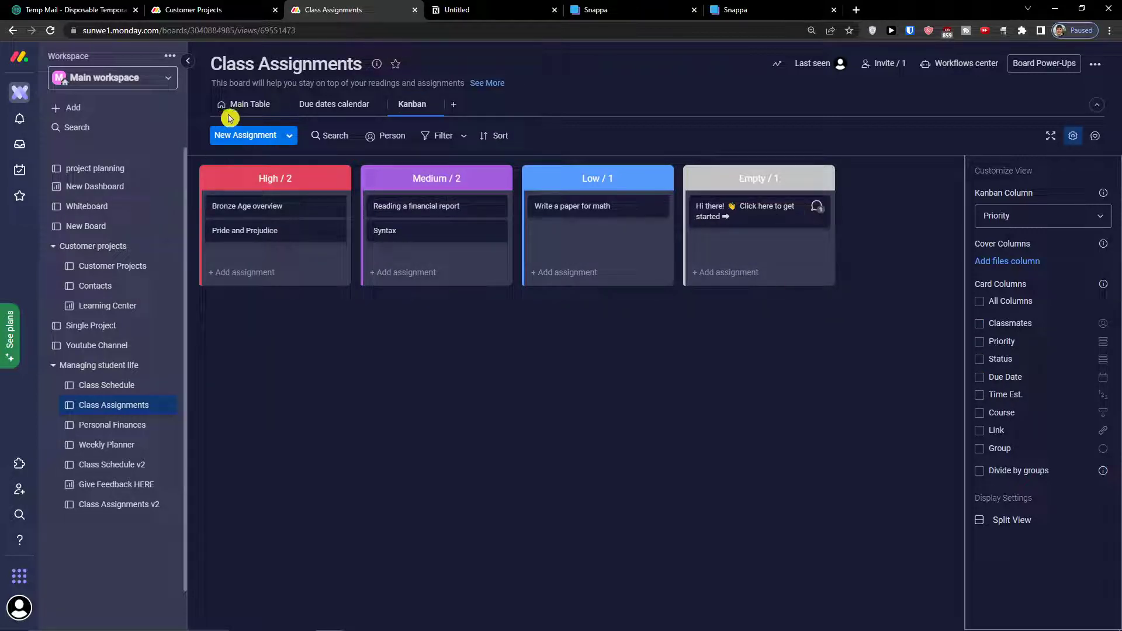
Set the Kanban column grouping to Status.
click(1063, 225)
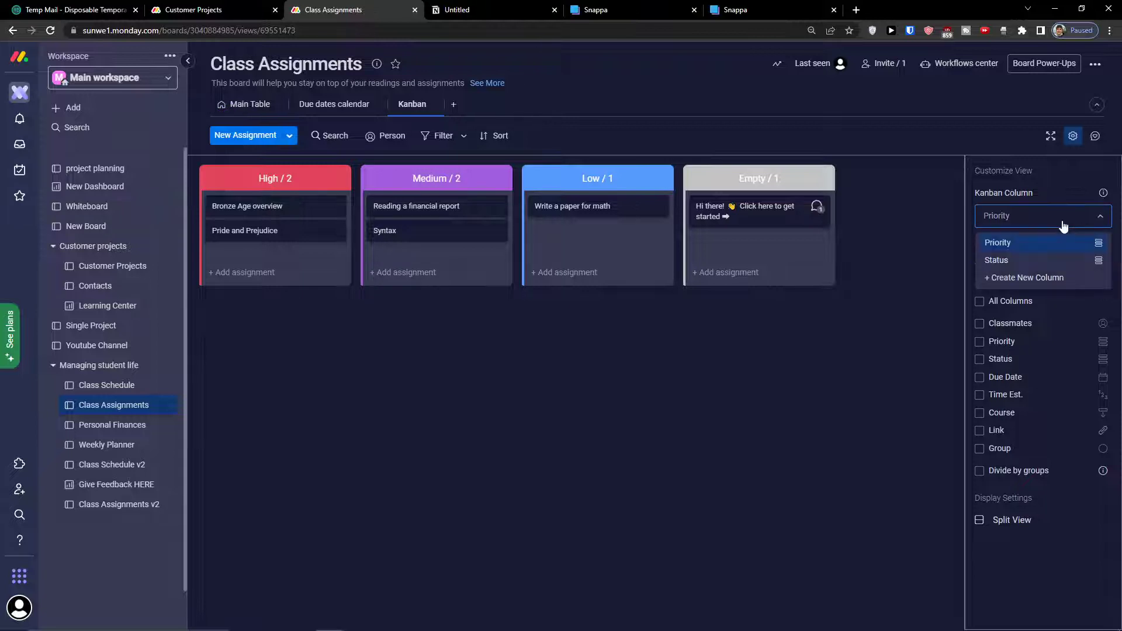
click(1035, 261)
click(1016, 220)
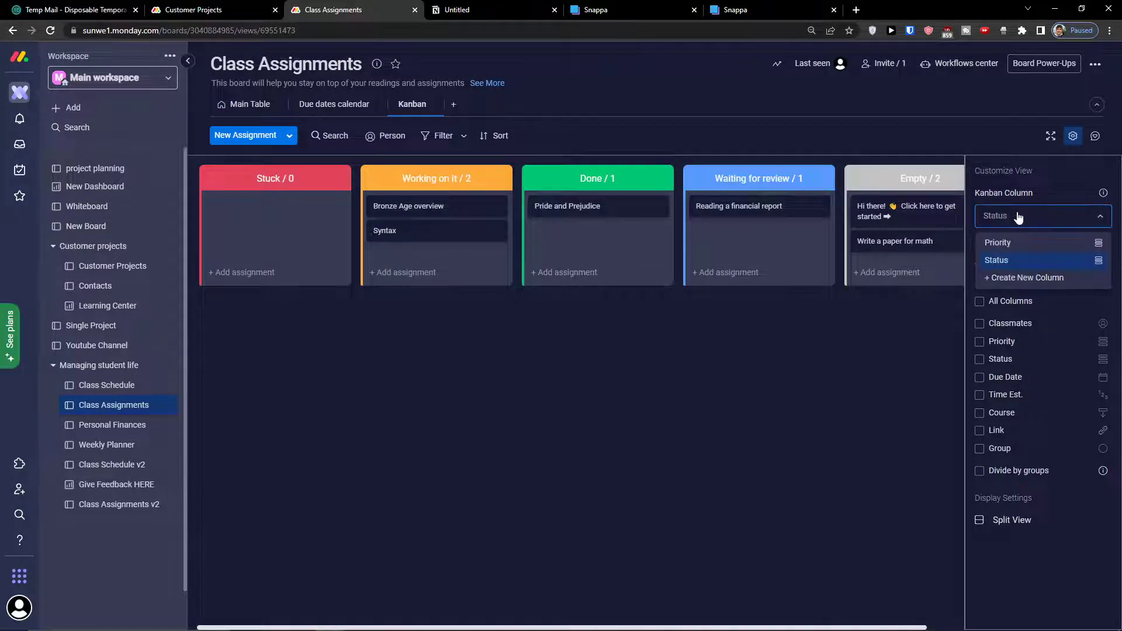
click(1014, 246)
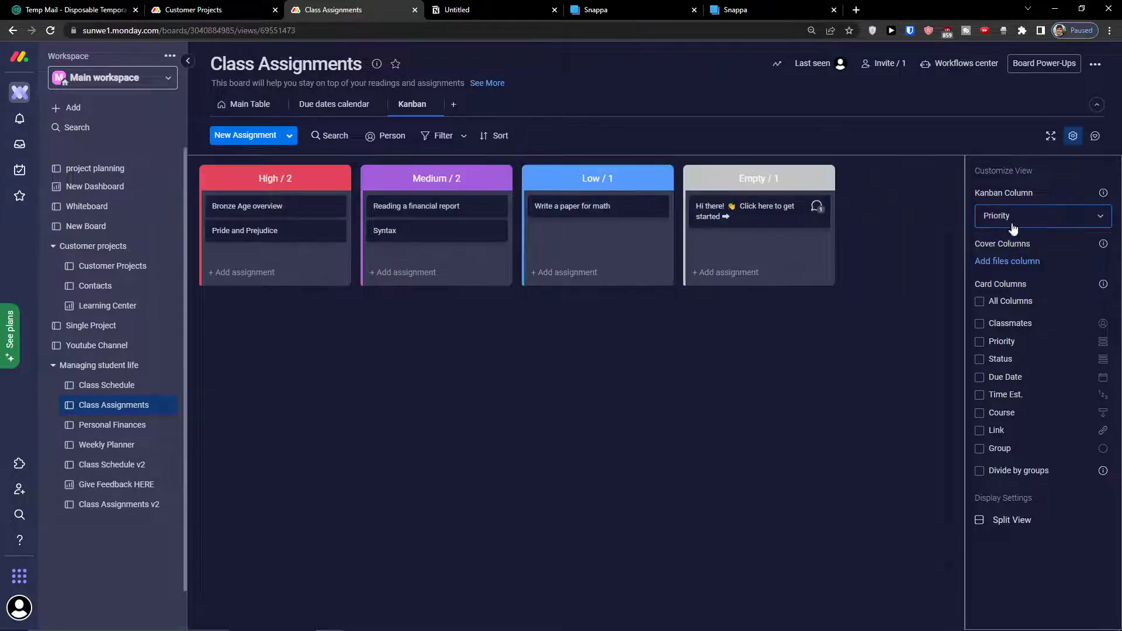
click(1025, 219)
click(1021, 259)
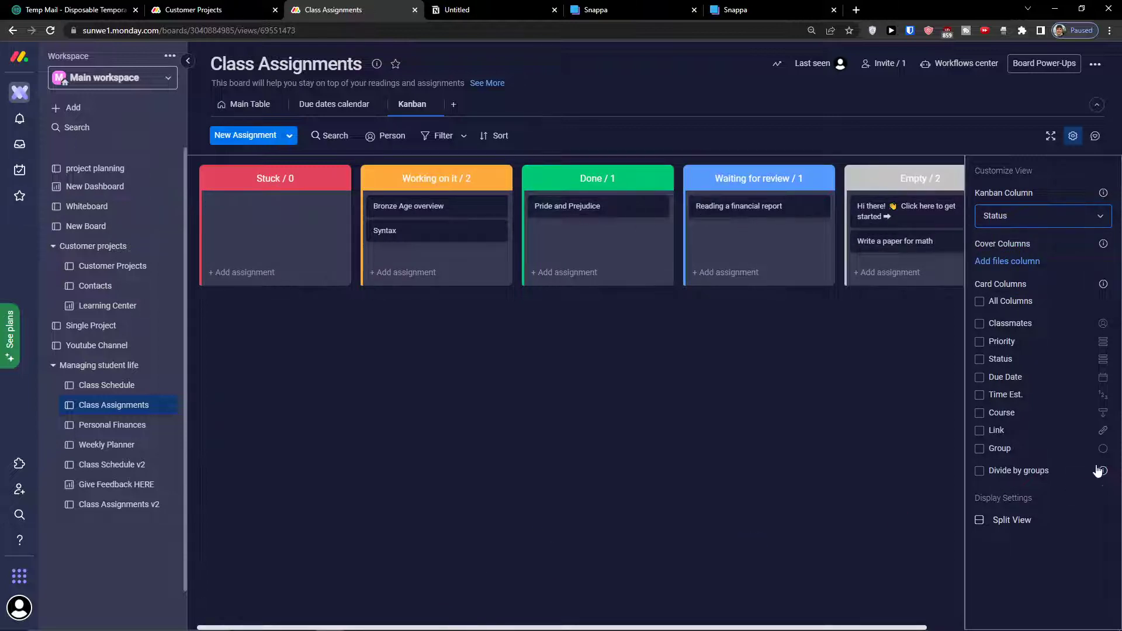
Show each Kanban card's Priority label, leaving Status hidden on cards.
click(995, 367)
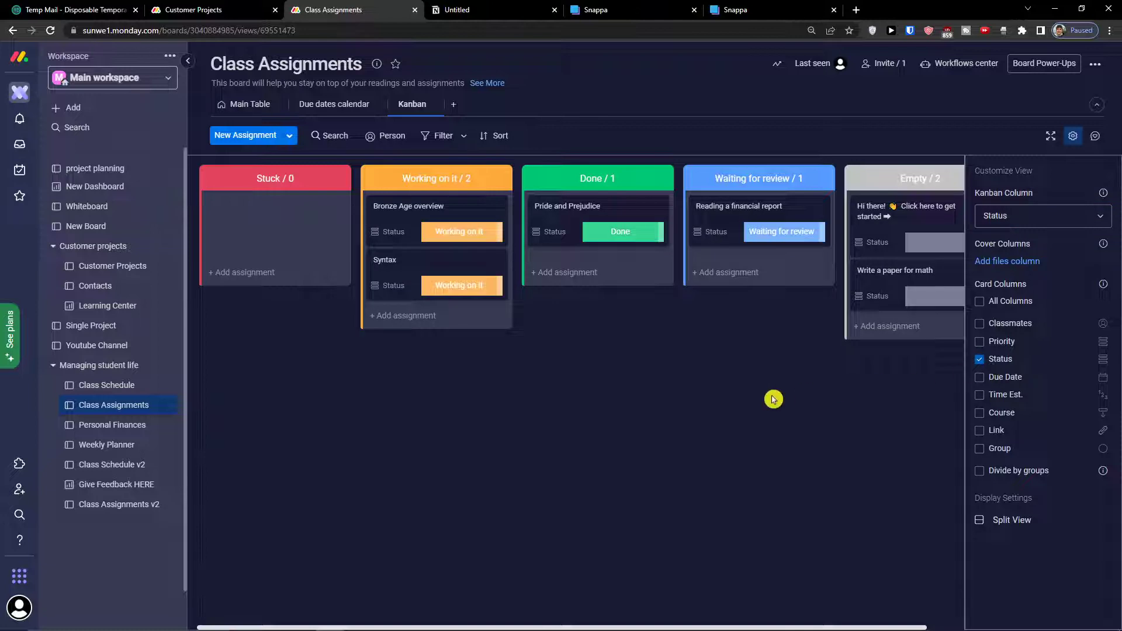
click(1013, 362)
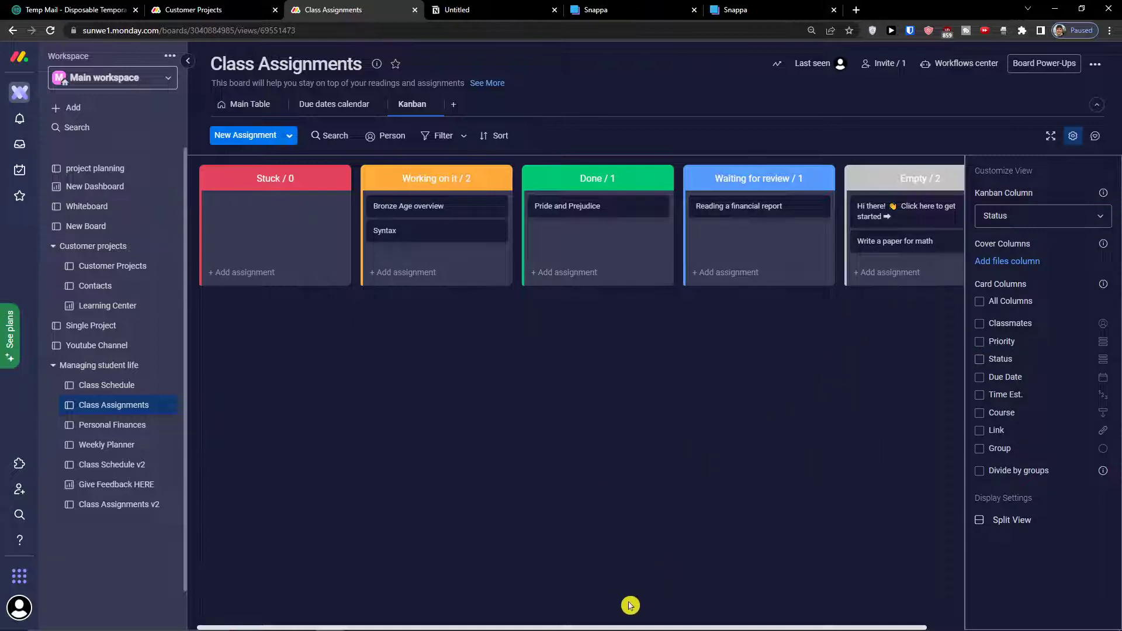
mouse_move(611, 629)
click(980, 341)
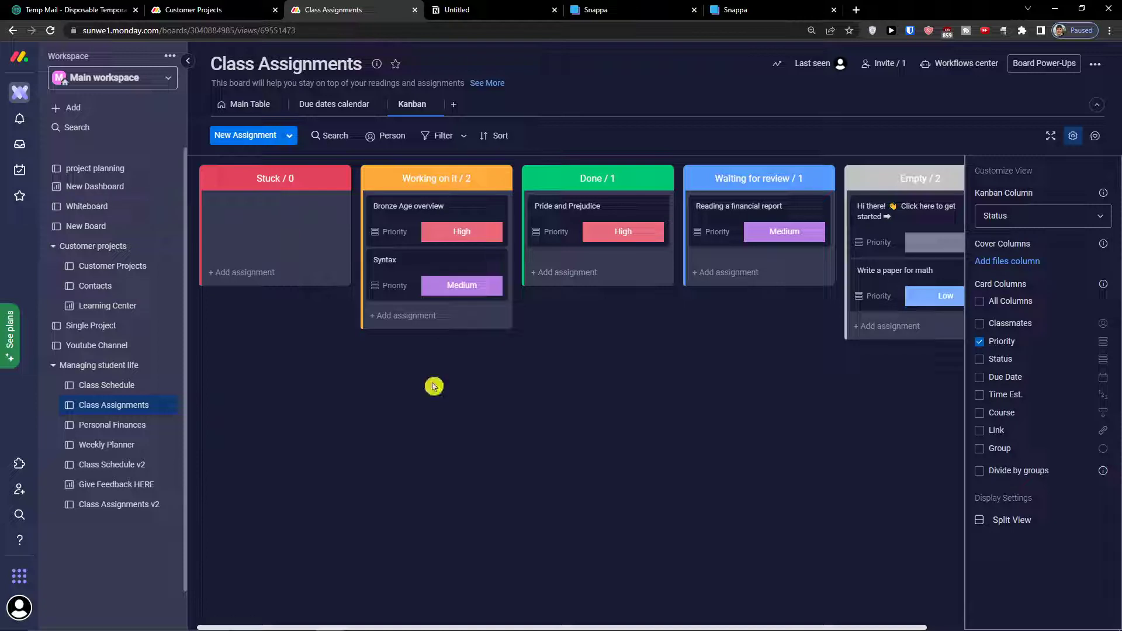
Widen the Due Date column in the Main Table, then open the Personal Finances board.
click(252, 108)
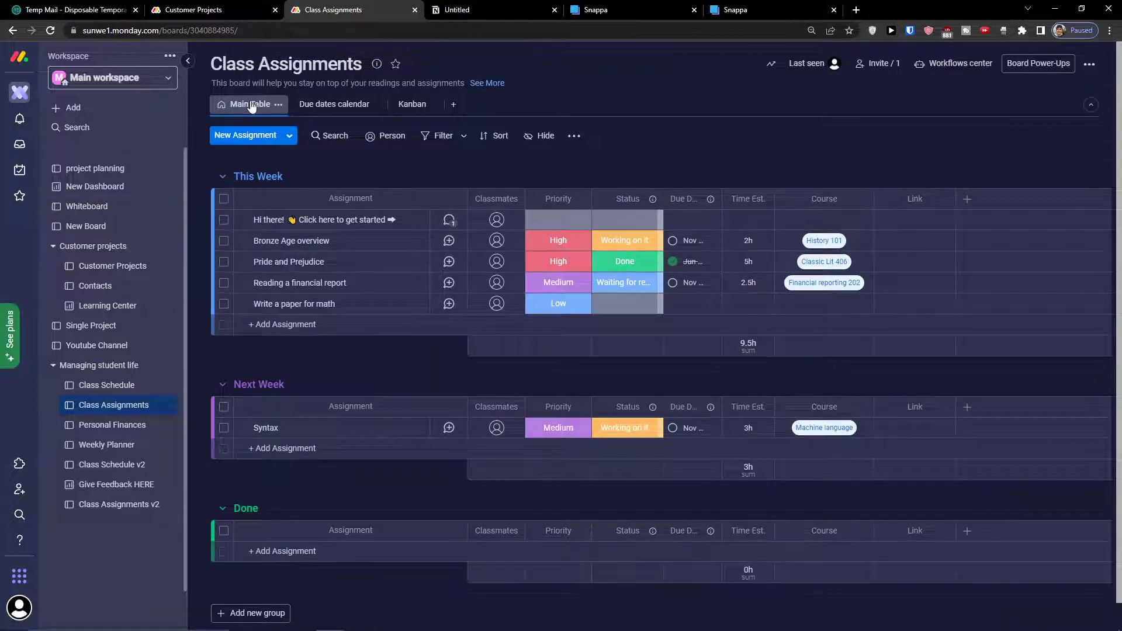
drag(722, 199, 838, 199)
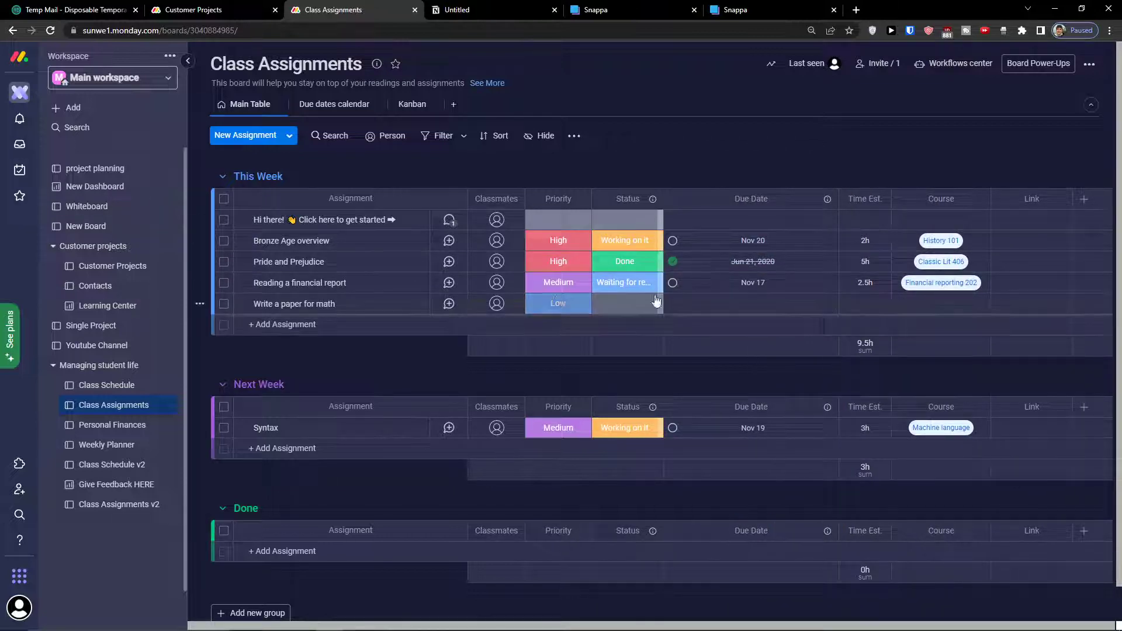
scroll(555, 348, down, 1)
scroll(513, 430, up, 1)
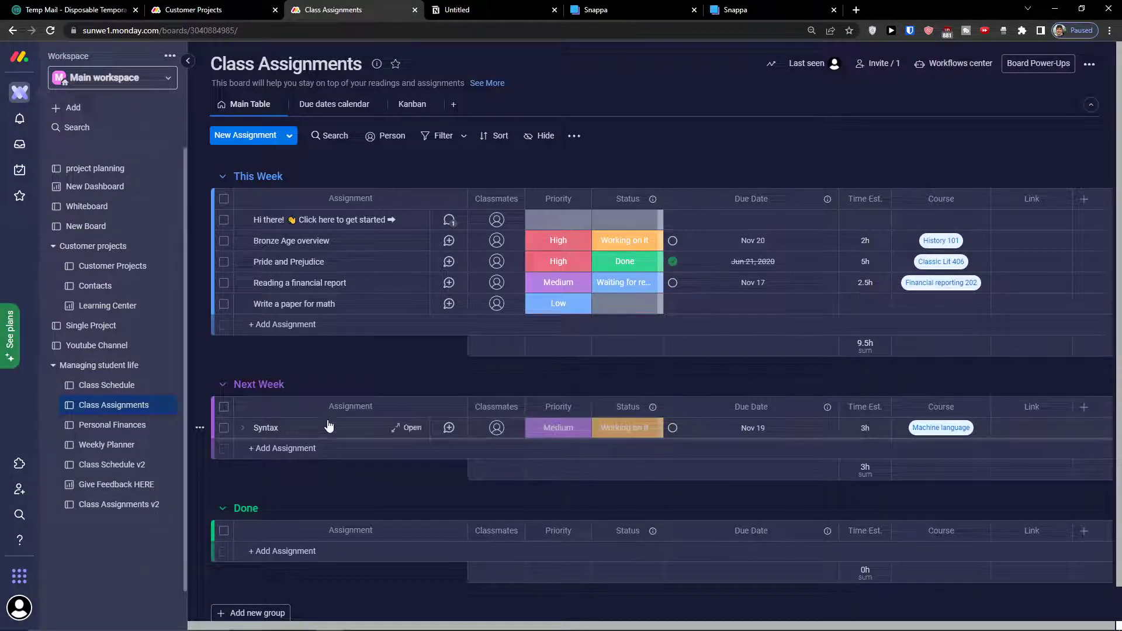
click(116, 426)
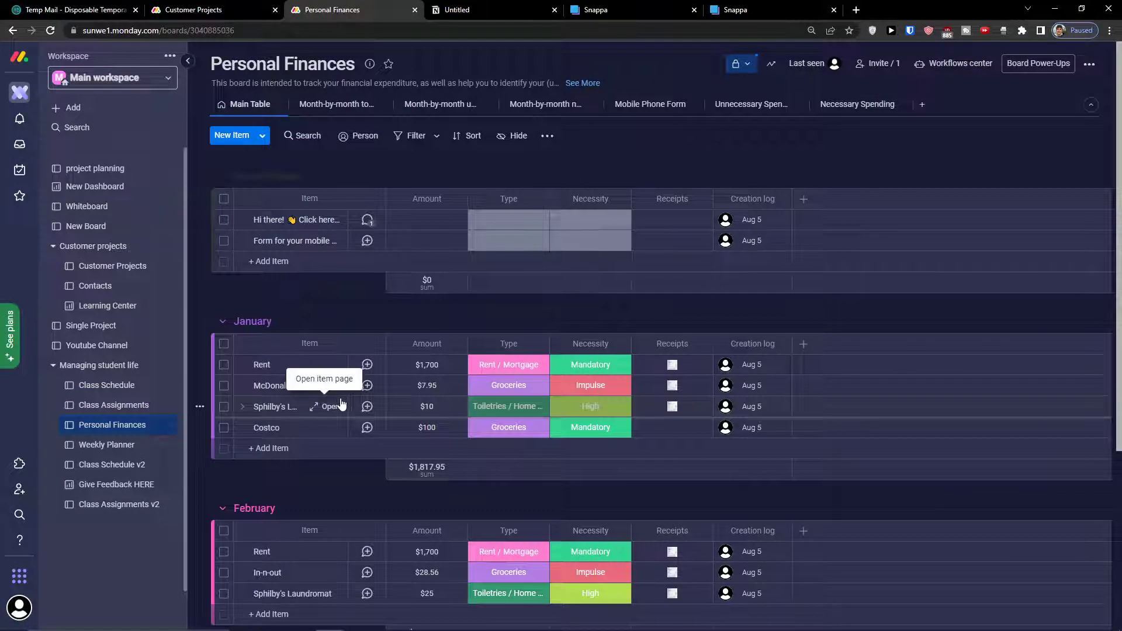
Step through the Personal Finances charts: by expense type, unnecessary spending, and Mandatory and High spending.
scroll(345, 398, down, 4)
scroll(371, 423, up, 5)
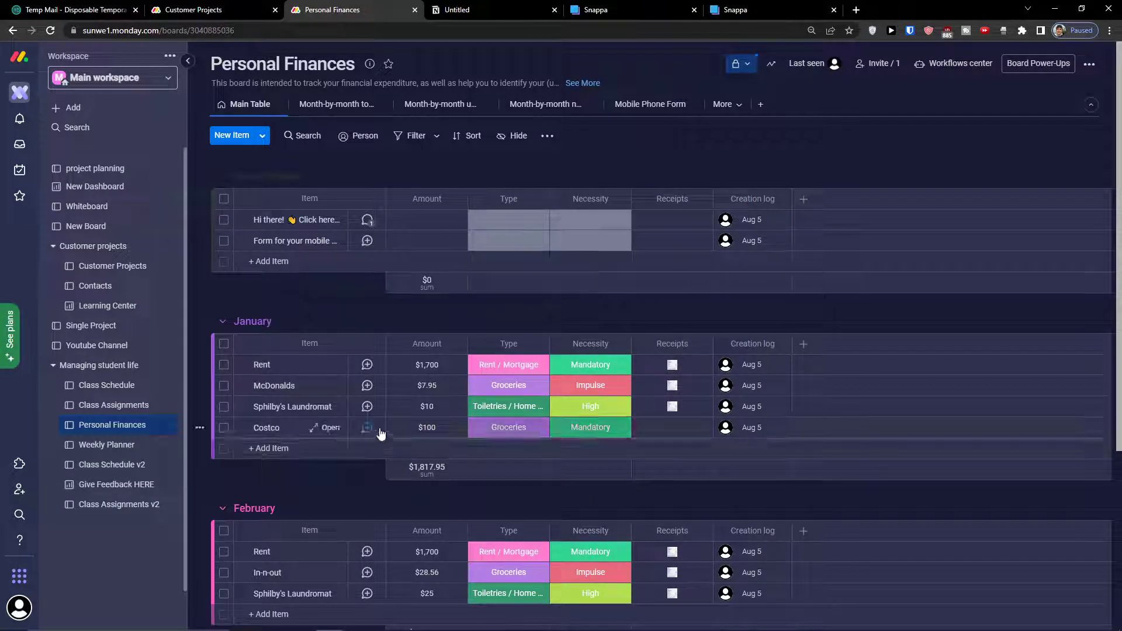
click(314, 106)
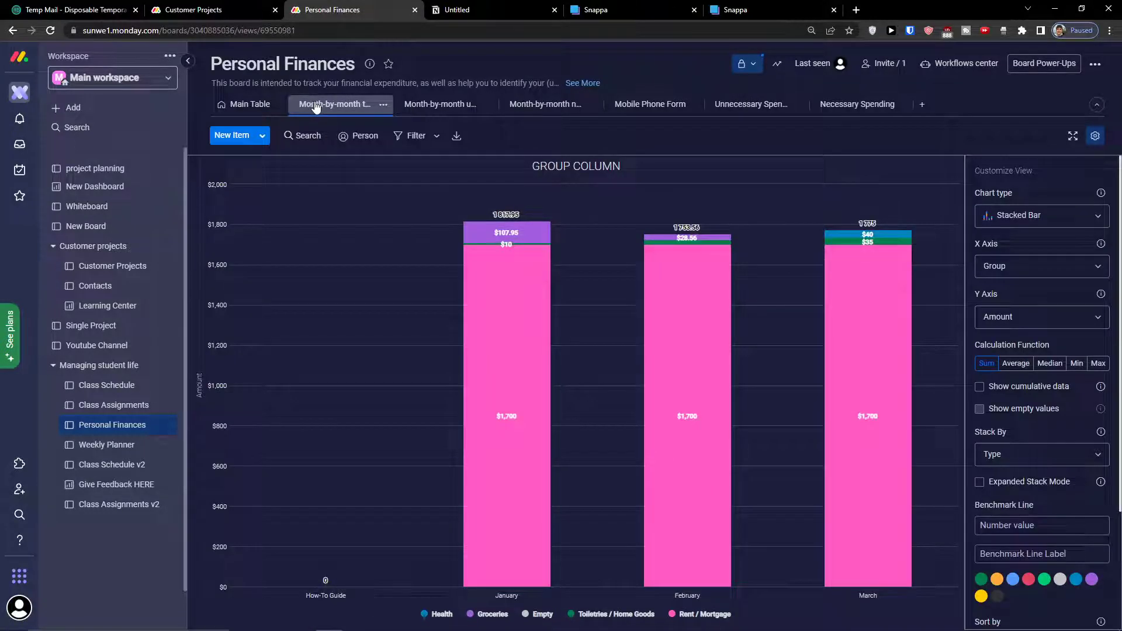
click(428, 107)
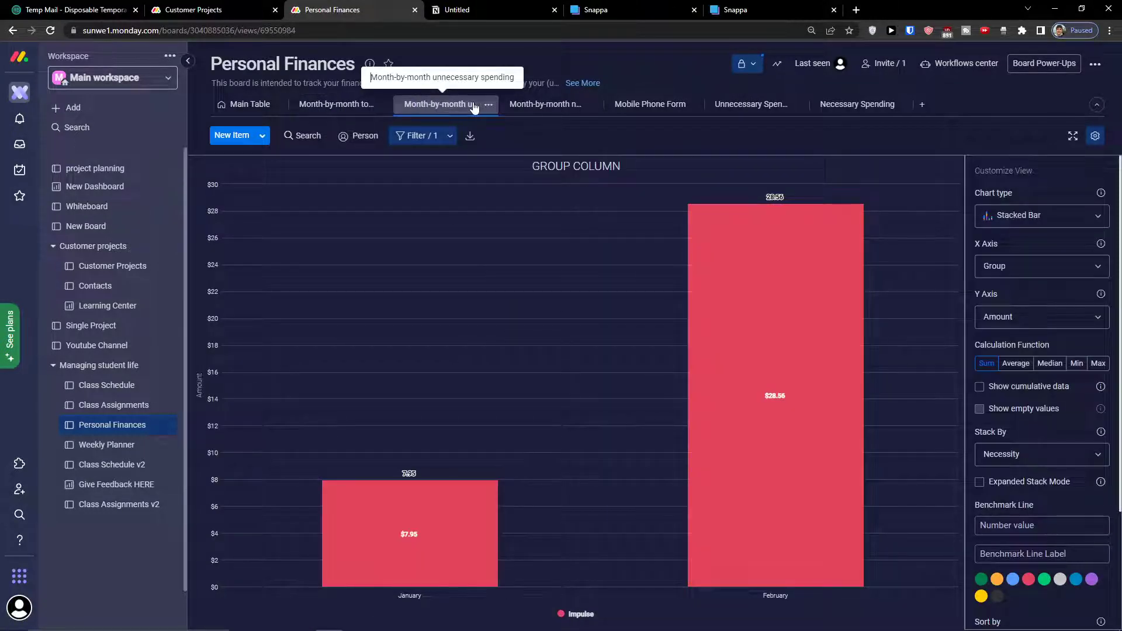
click(543, 105)
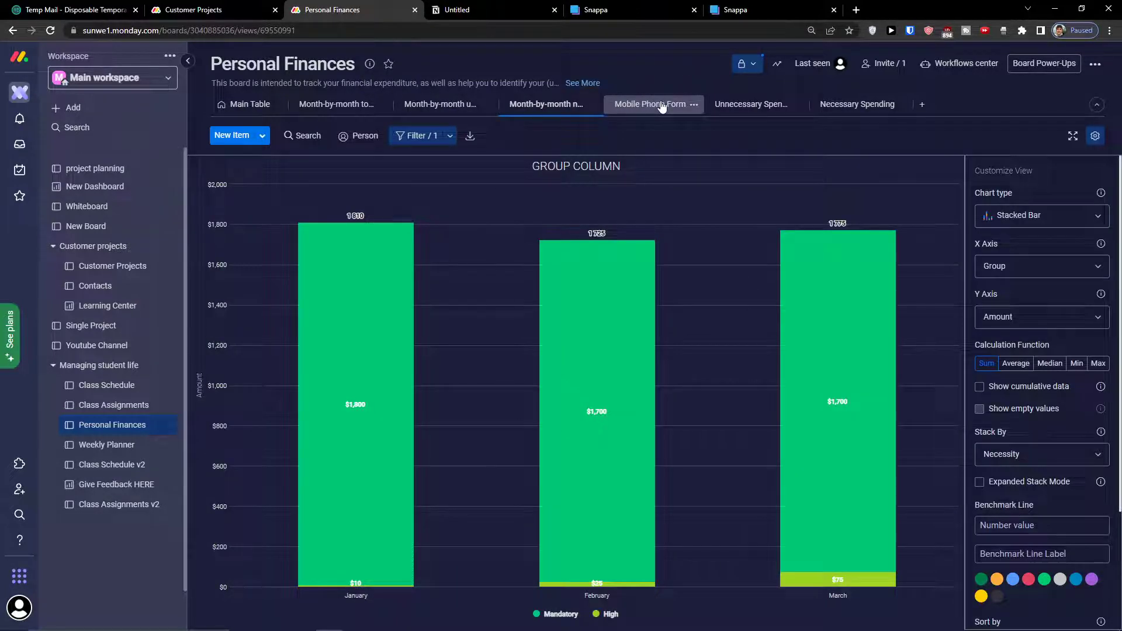
click(661, 105)
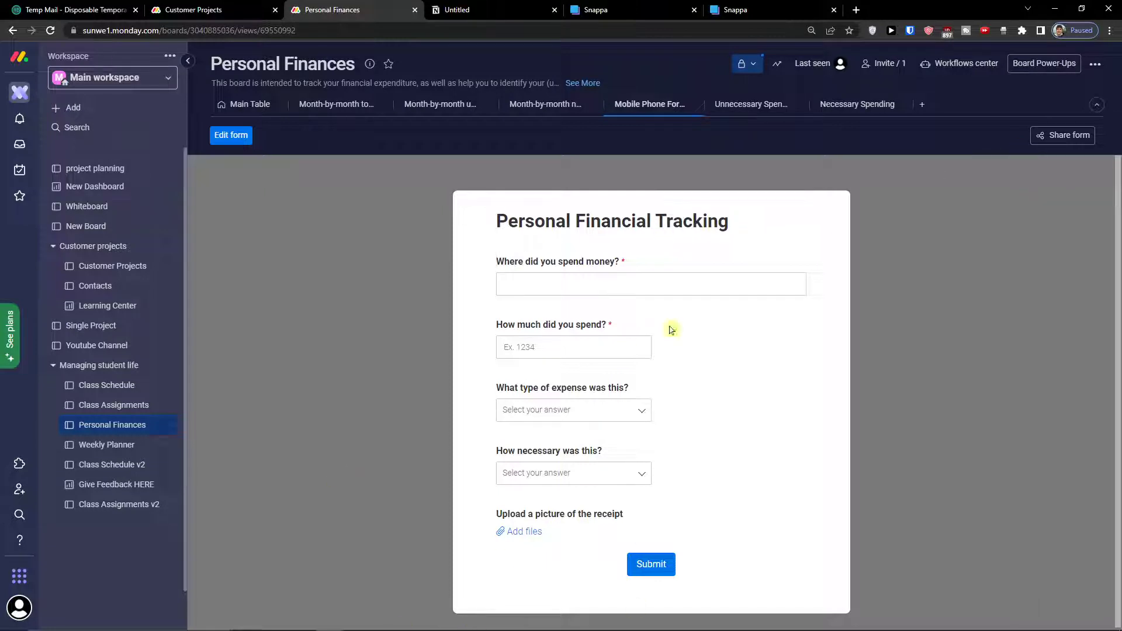
Show the Unnecessary Spending table of Impulse purchases and start a new February item.
click(752, 119)
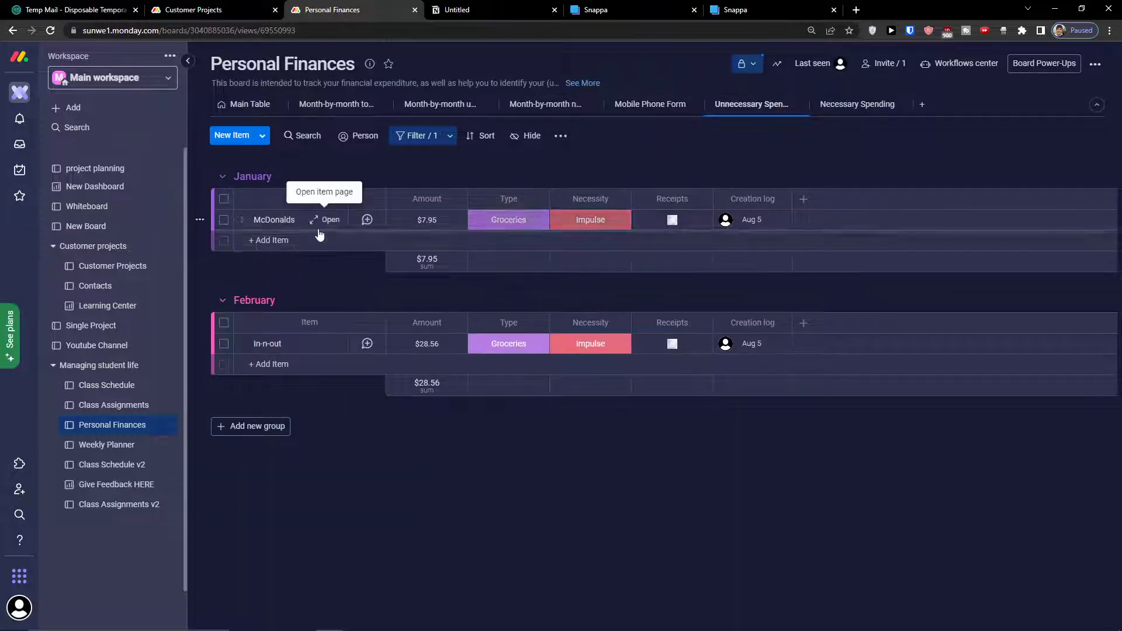
click(280, 364)
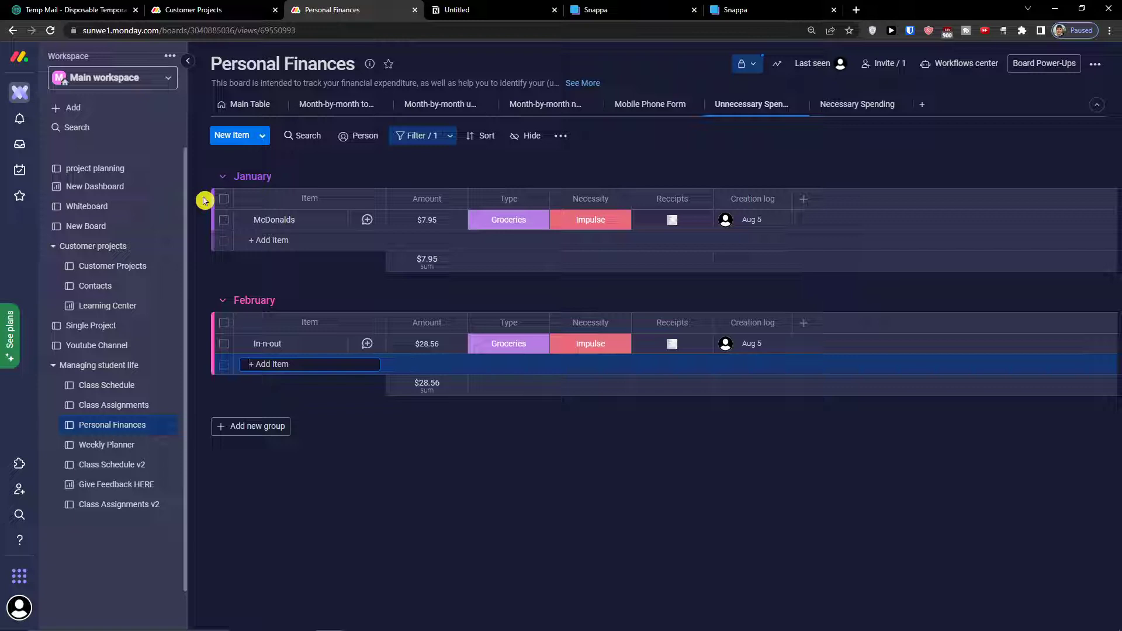
Add Cosco as a new February expense and enter its amount.
key(Return)
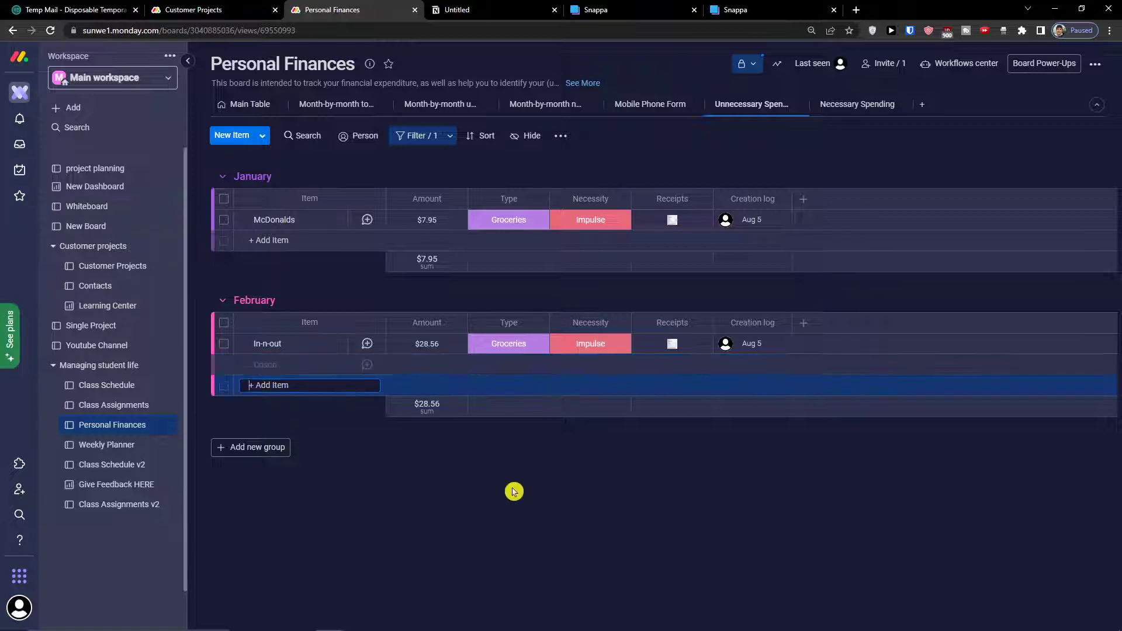
click(428, 374)
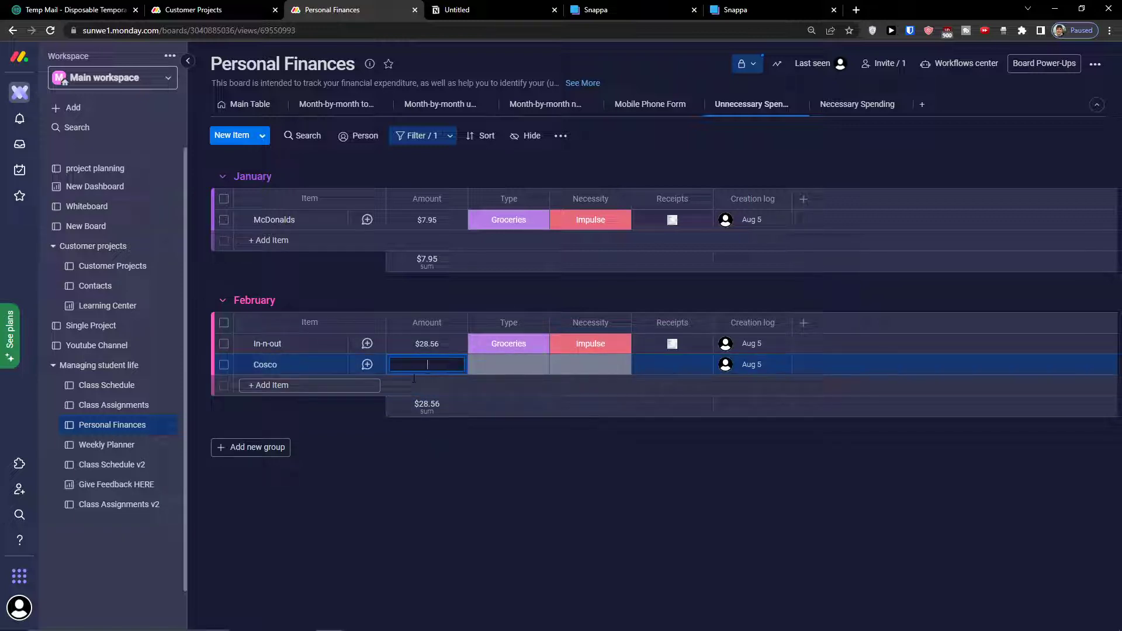
text(30)
key(Return)
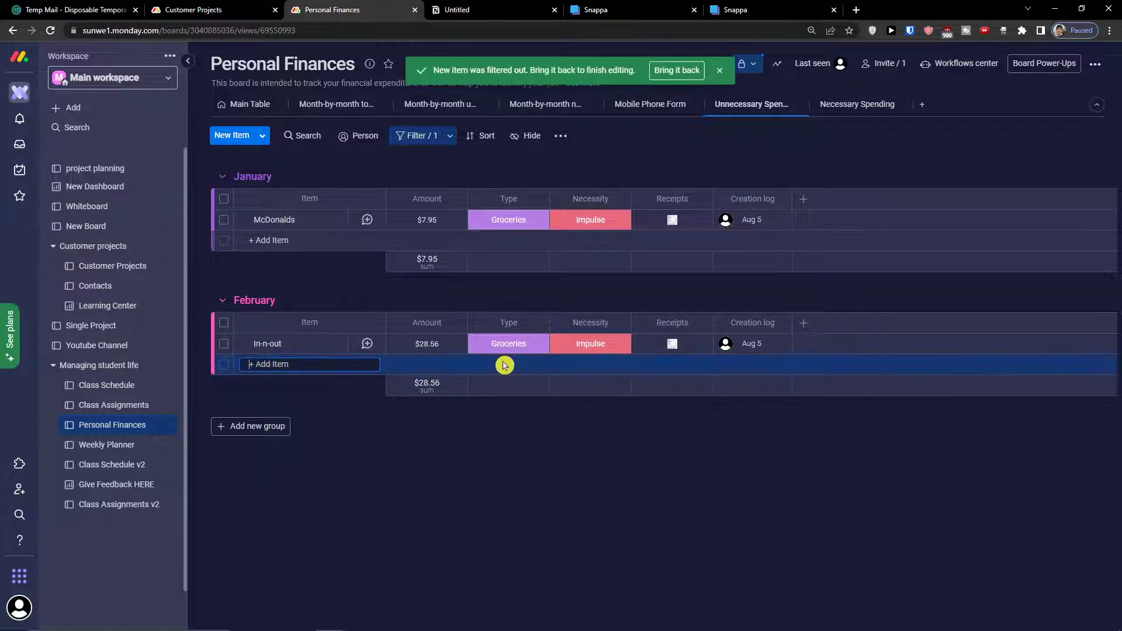
click(509, 430)
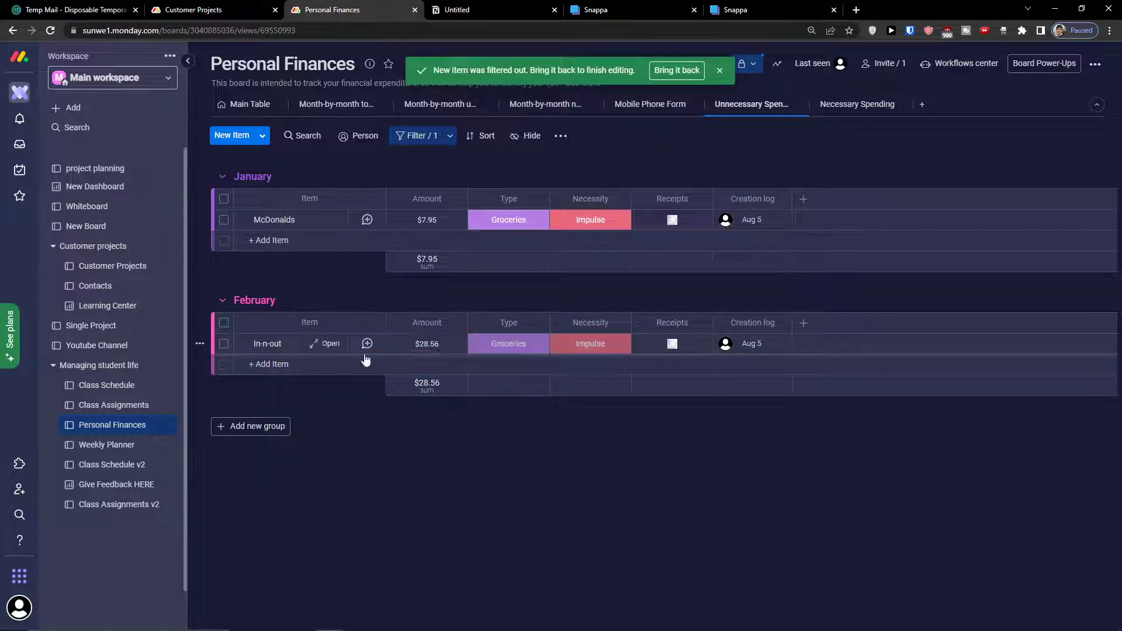
Restore the filtered-out Cosco row and set its type to Groceries.
click(676, 70)
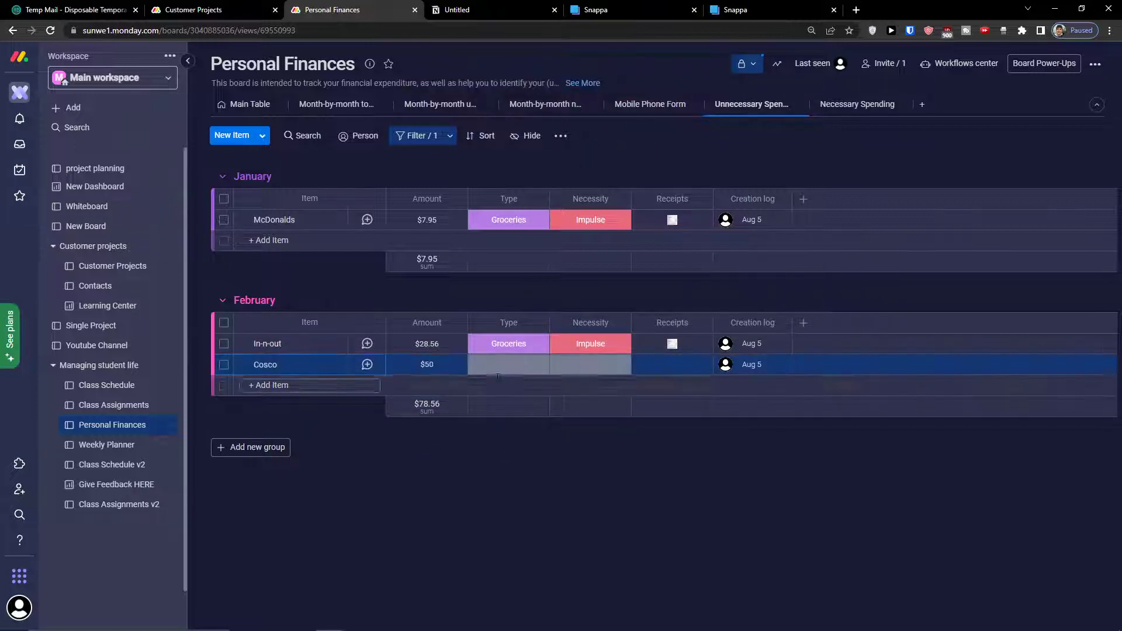
click(499, 368)
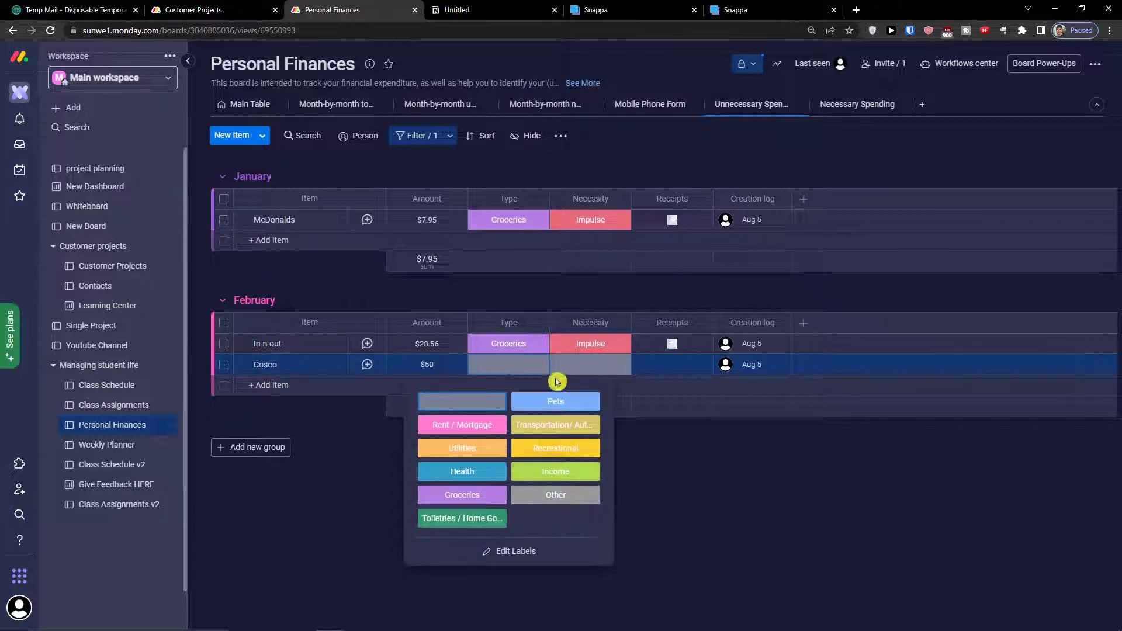
click(485, 495)
click(589, 369)
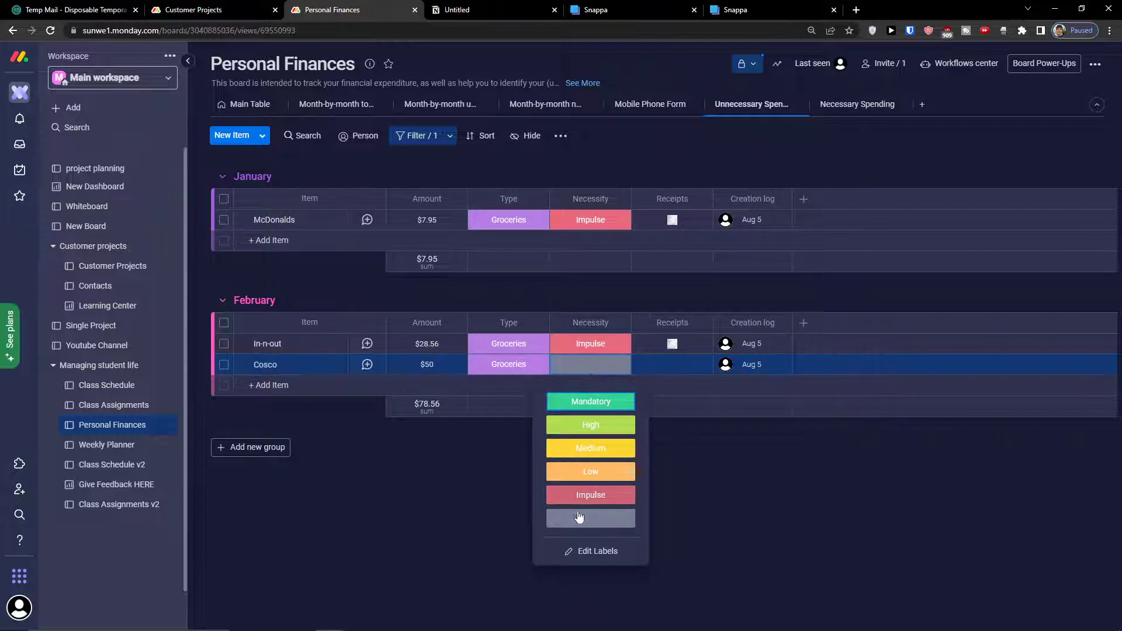
click(672, 343)
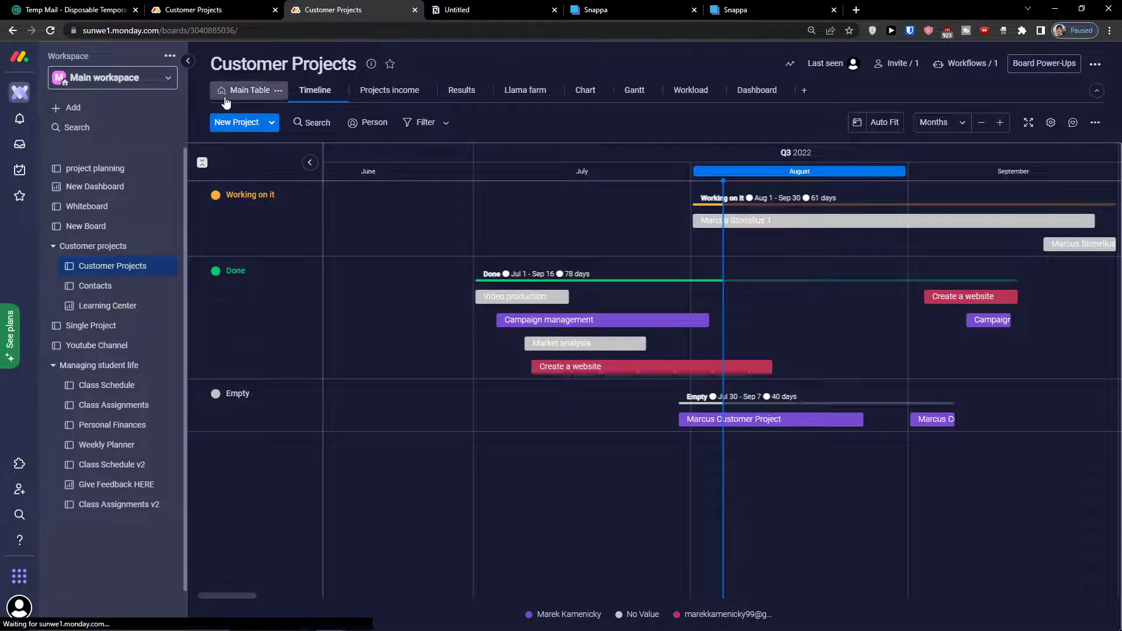
click(226, 94)
Go back to Personal Finances and switch from the Necessary Spending view to the Main Table.
click(105, 484)
click(111, 443)
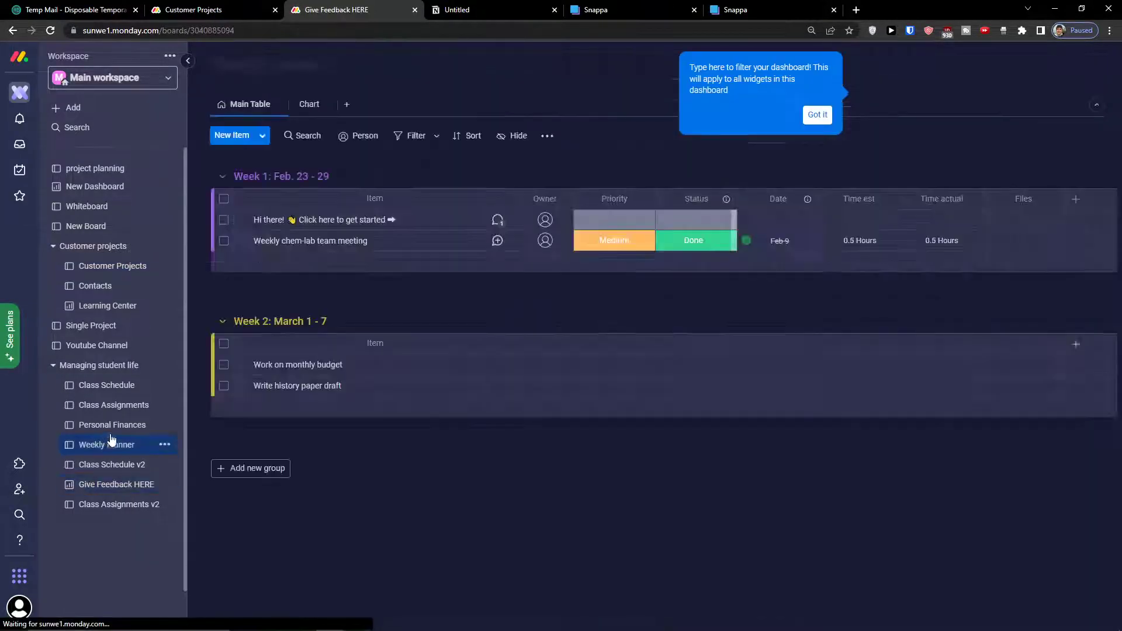
click(123, 426)
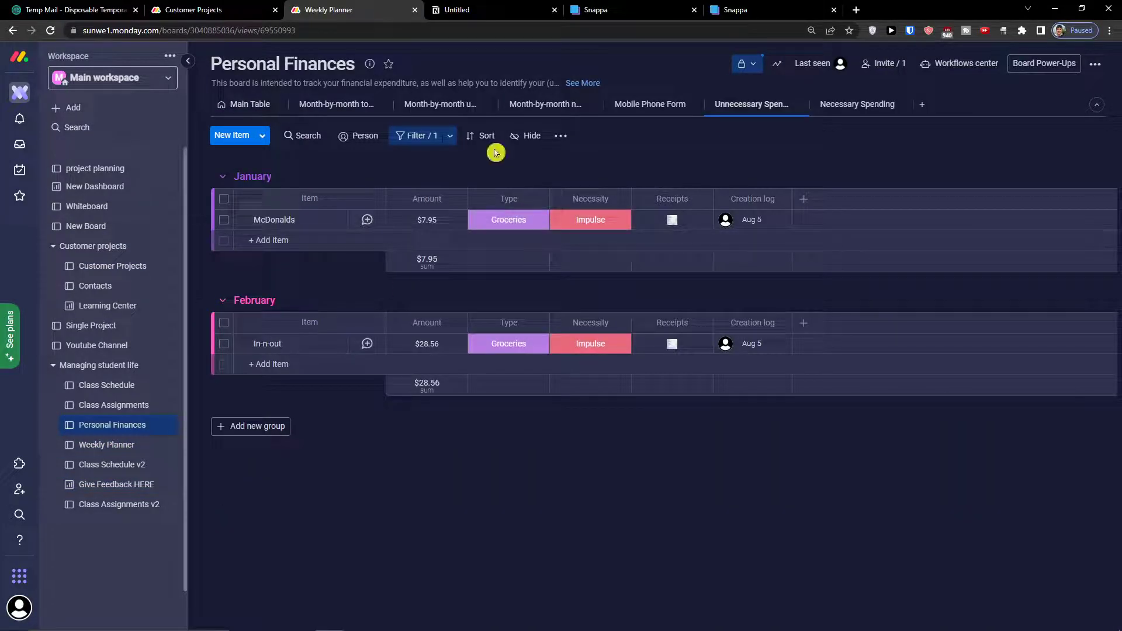
click(853, 106)
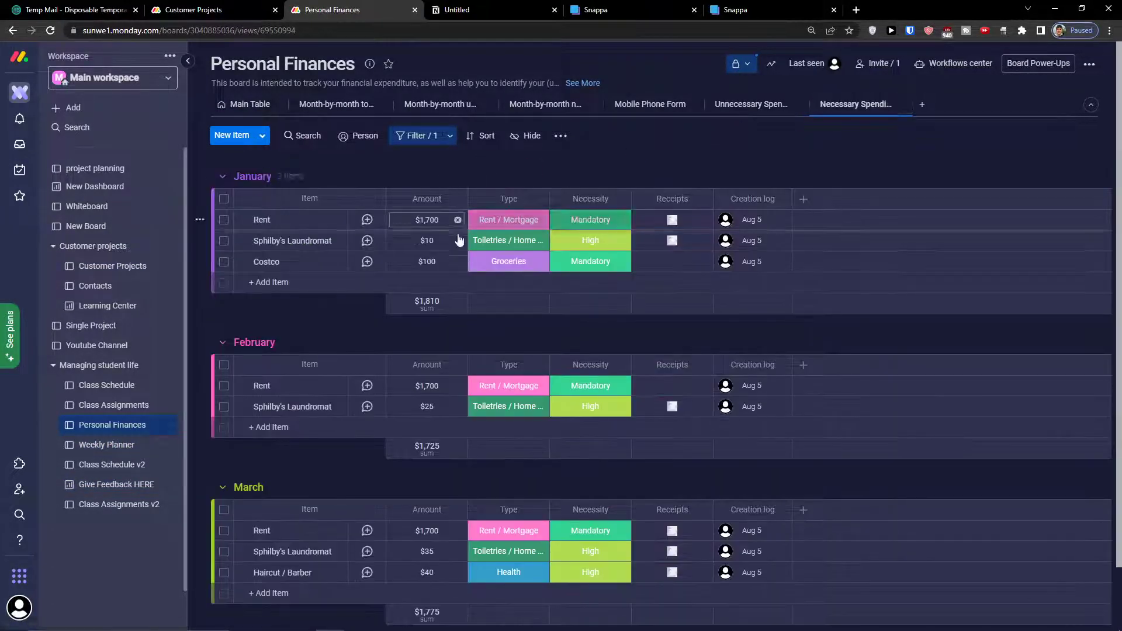
scroll(389, 401, up, 2)
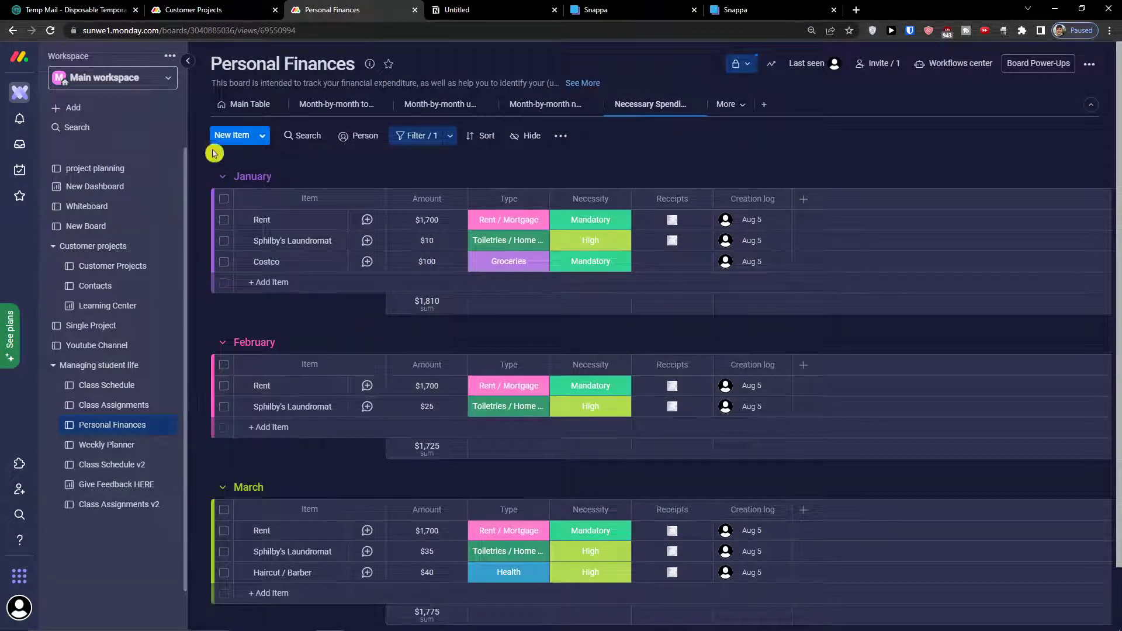
click(236, 108)
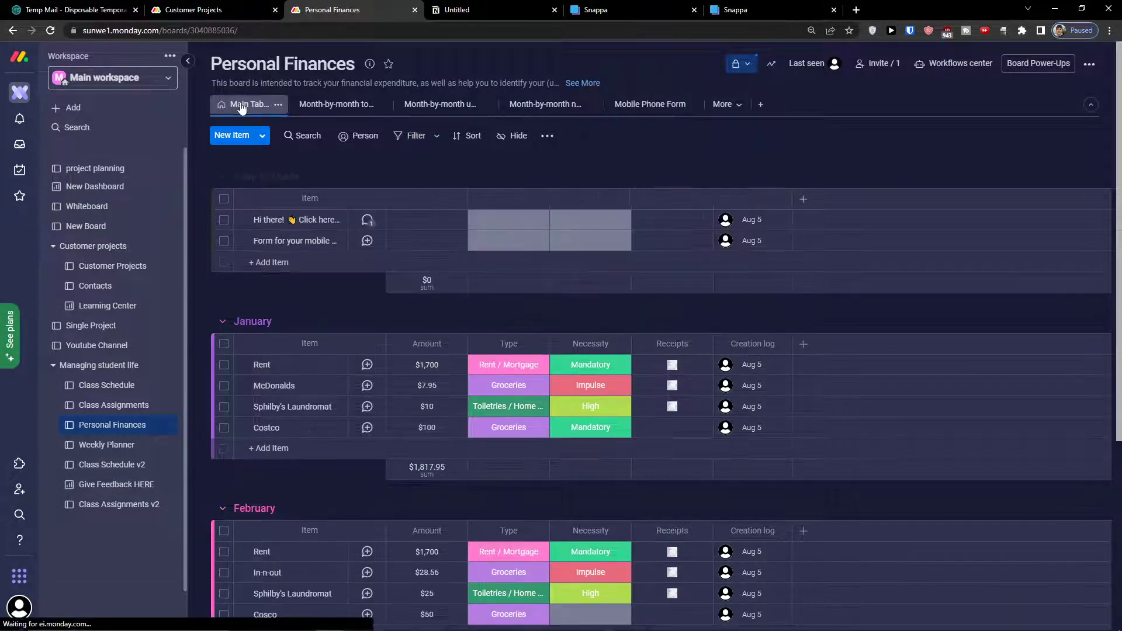
In Weekly Planner, add a Week 2 item named 'Yoga in monday'.
click(90, 450)
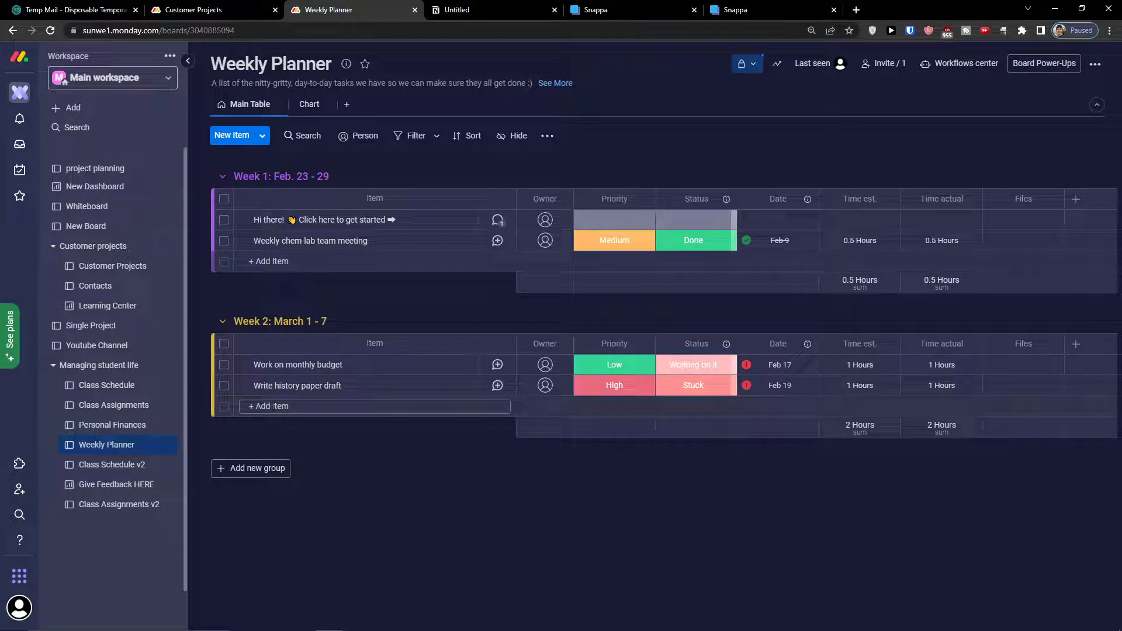
click(273, 406)
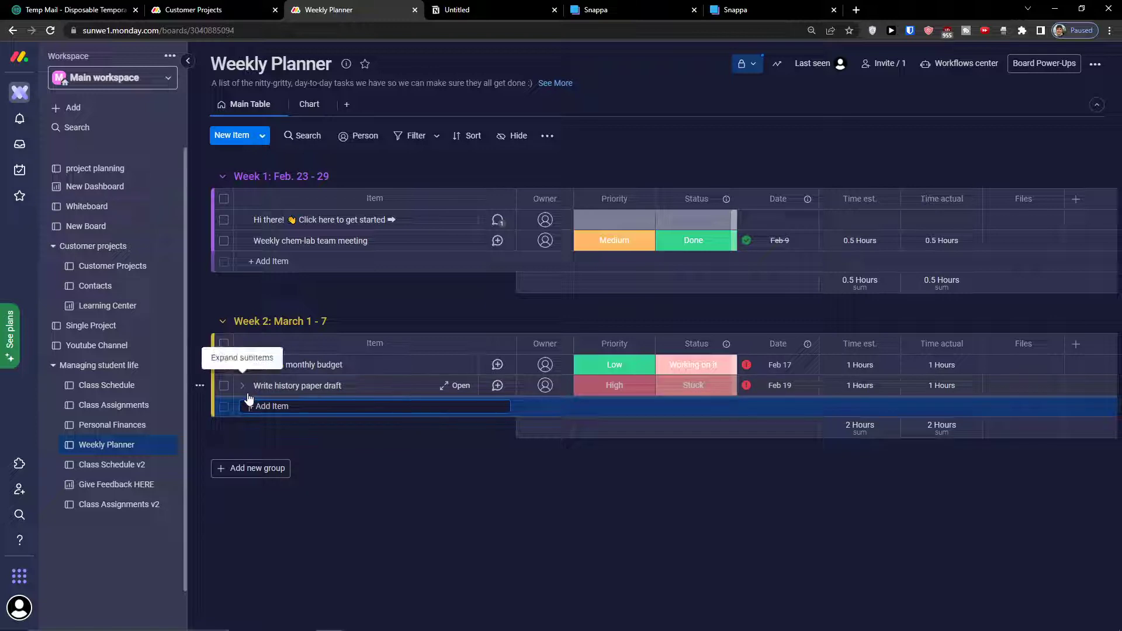
text(ex)
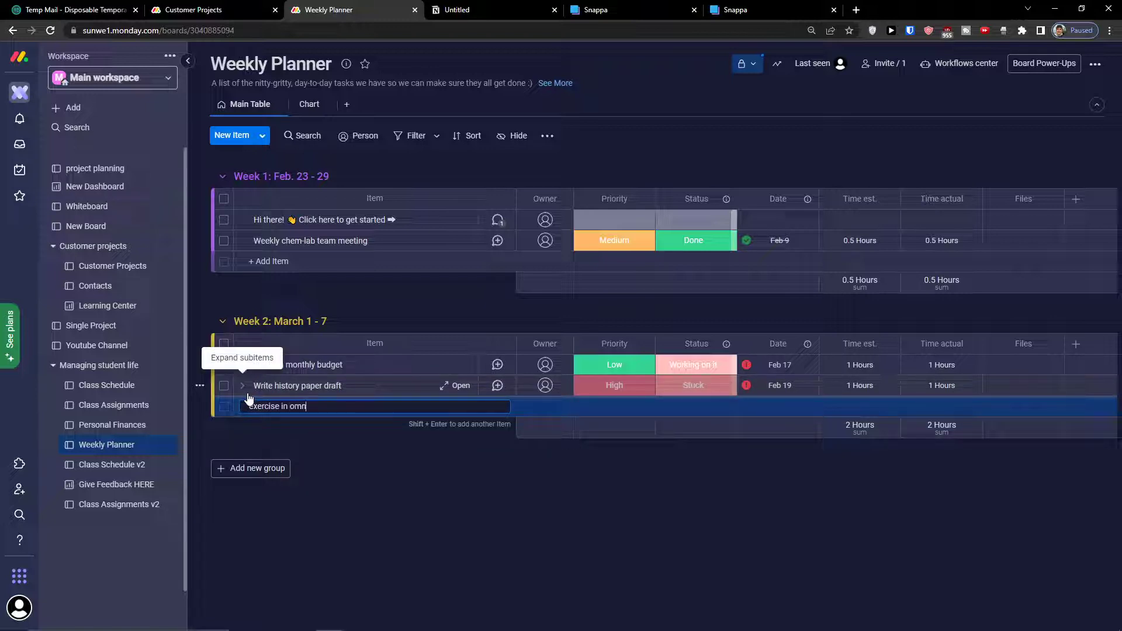
text(ercise in om)
key(ctrl+a)
key(BackSpace)
text(to)
text(ga in monday)
key(Return)
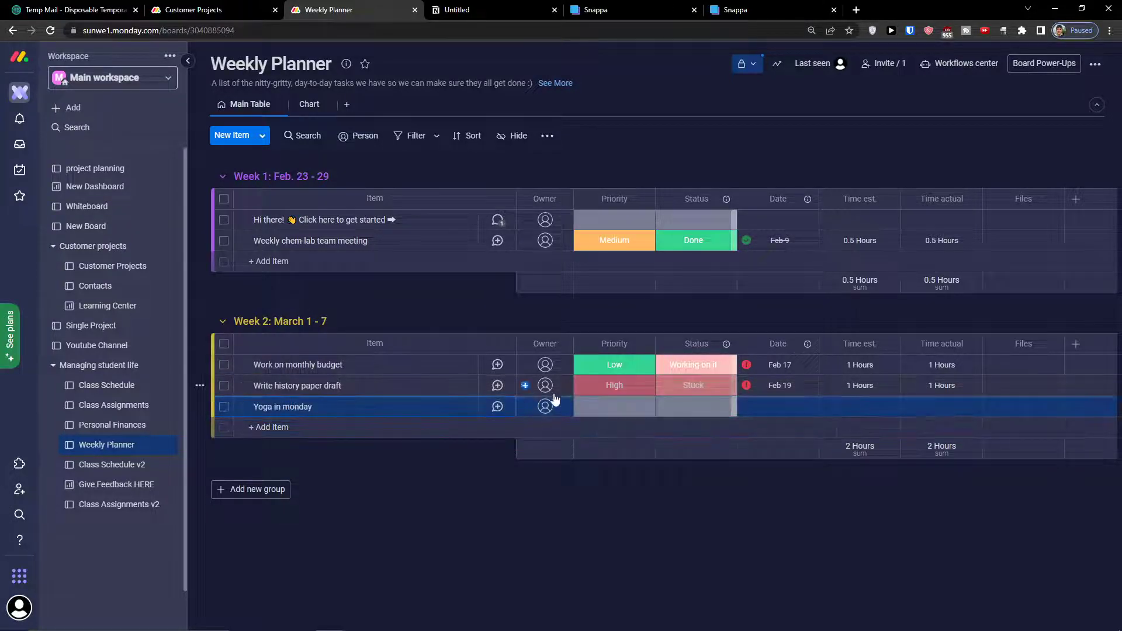
Give the Yoga task date Aug 8, time estimate 1, Low priority and Working on it status.
click(772, 407)
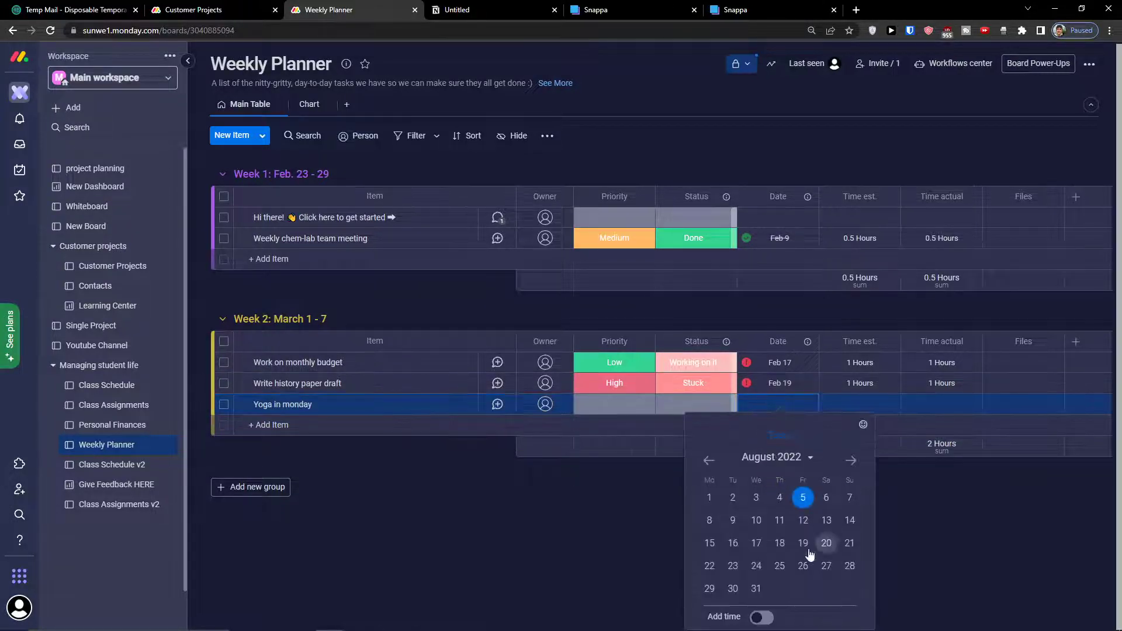
click(710, 520)
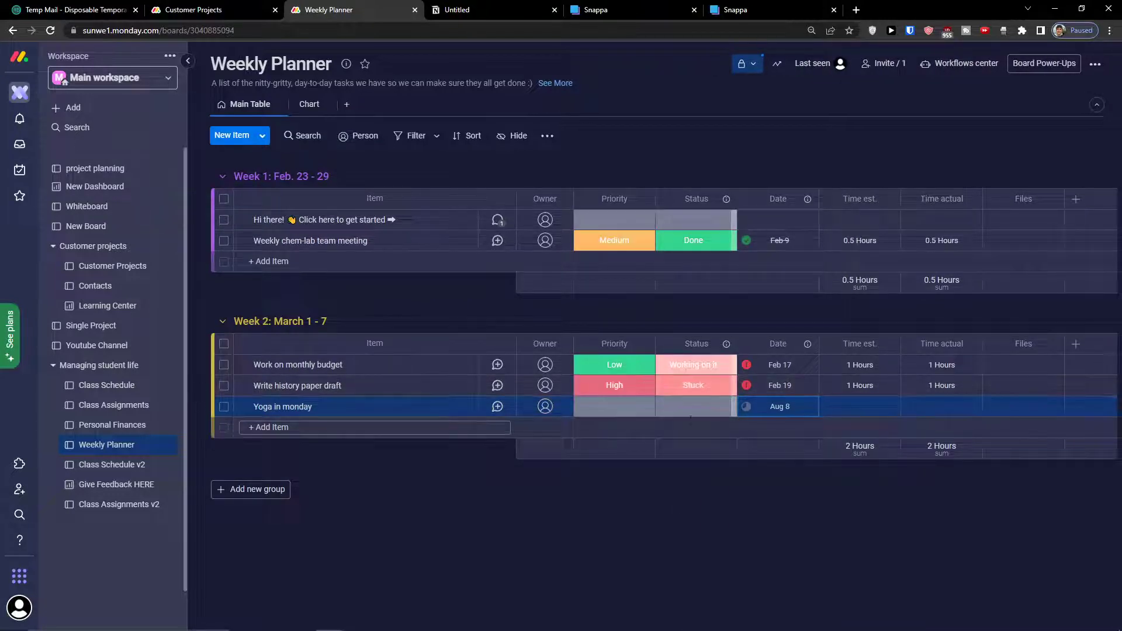
click(859, 407)
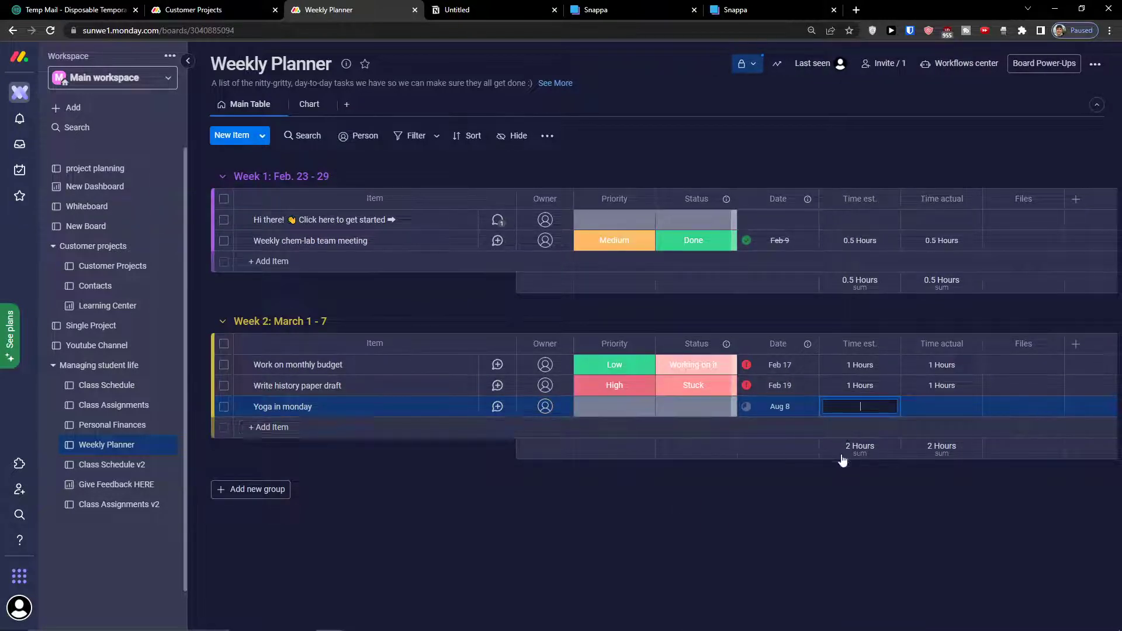
text(1 Hours)
click(607, 408)
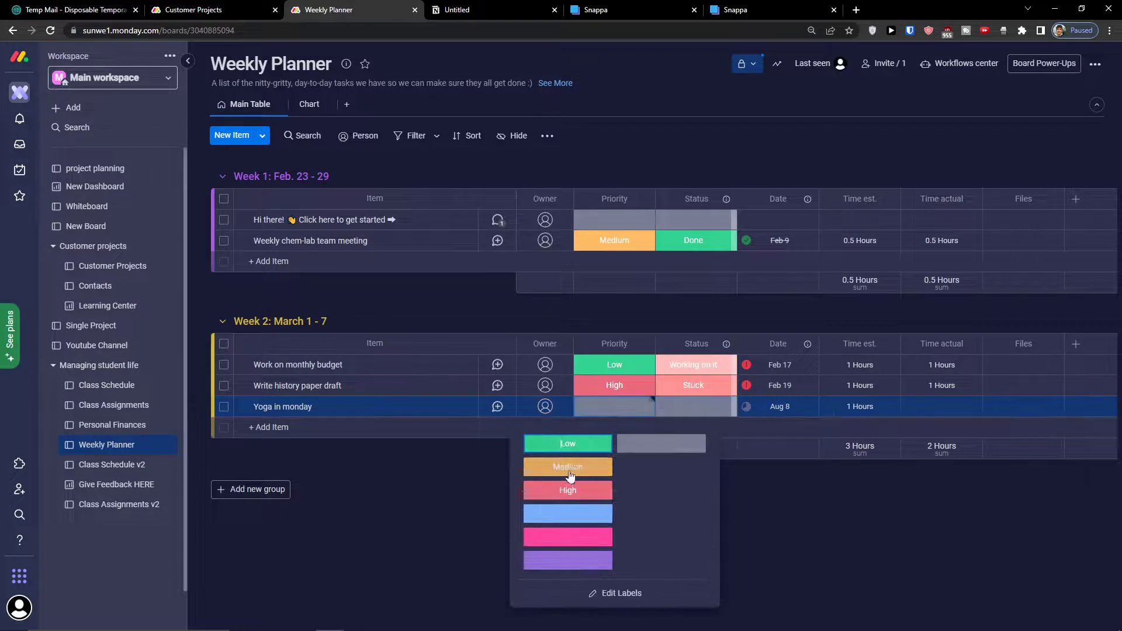
click(576, 438)
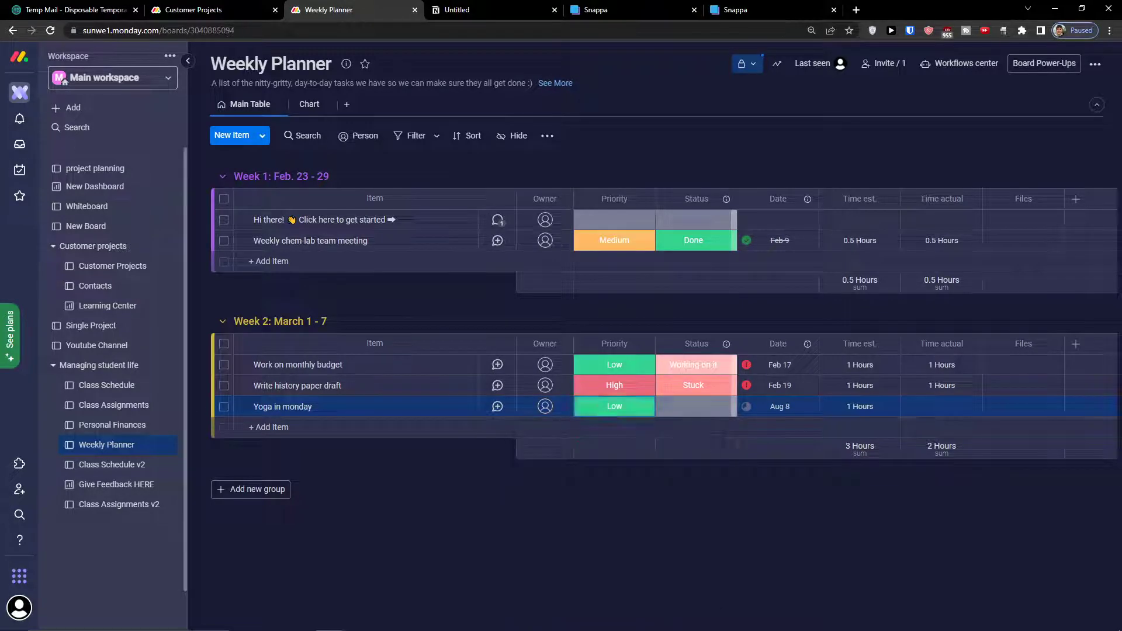
click(674, 414)
click(666, 464)
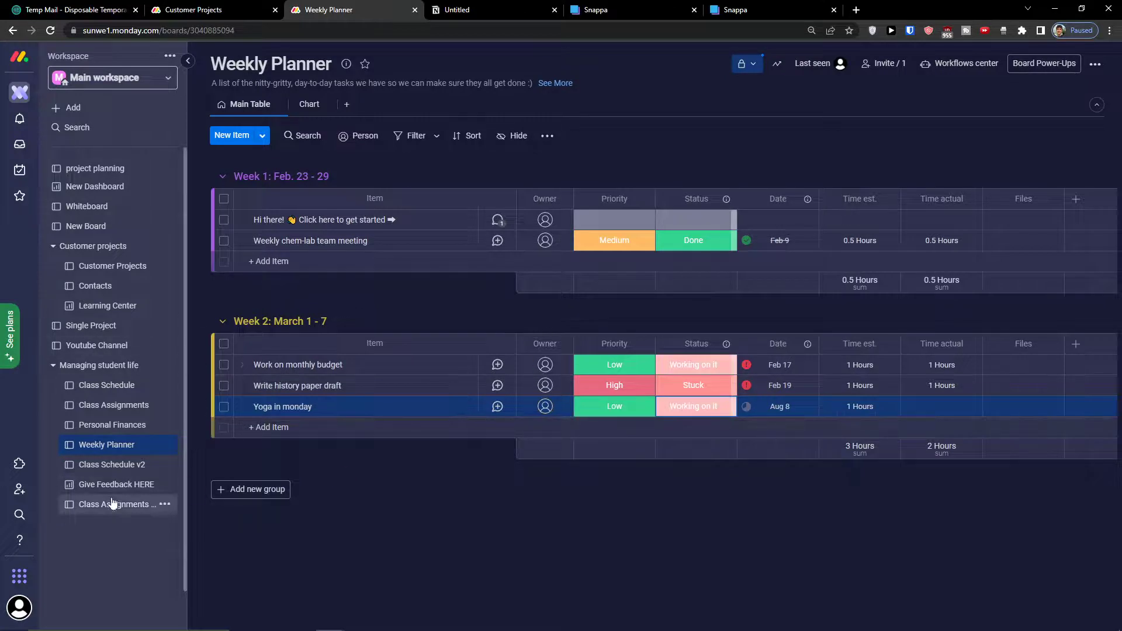
click(113, 467)
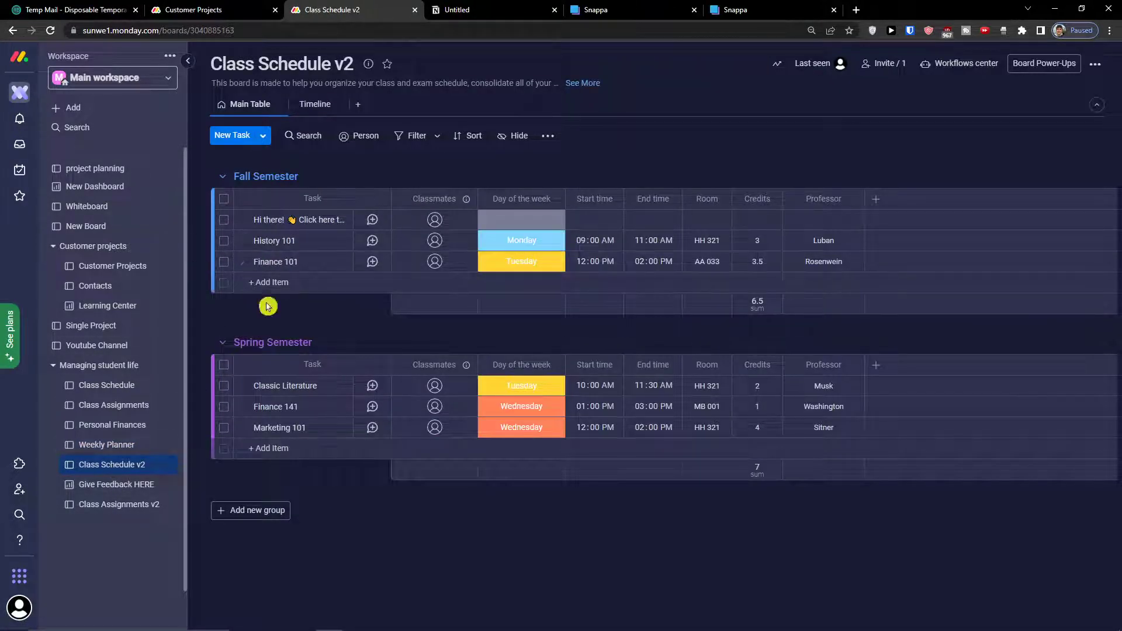
click(101, 393)
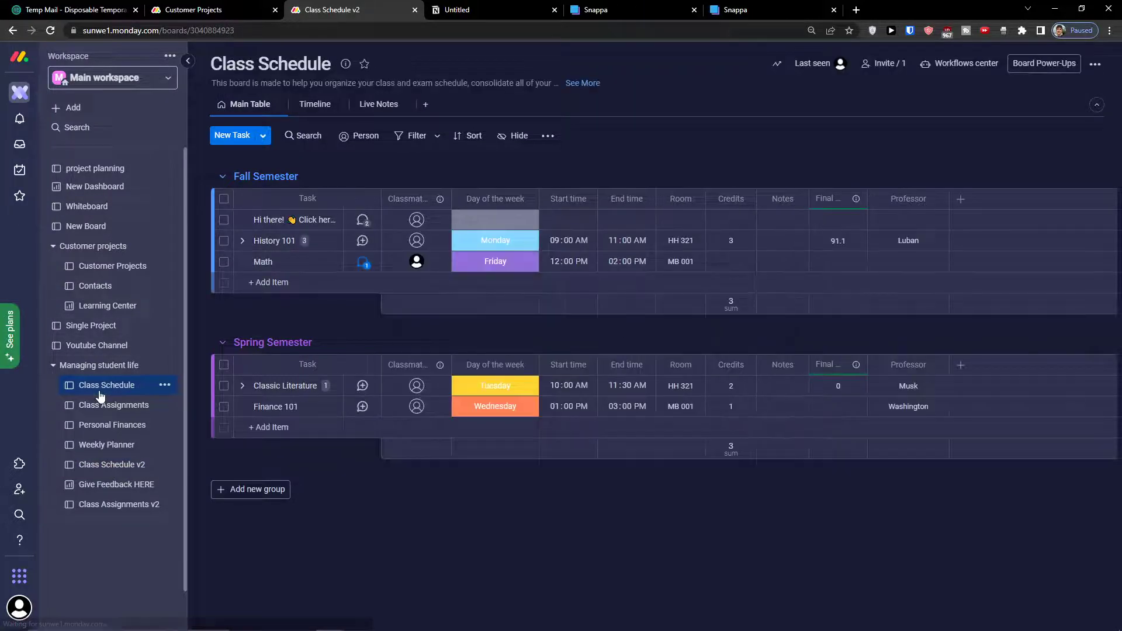
click(111, 466)
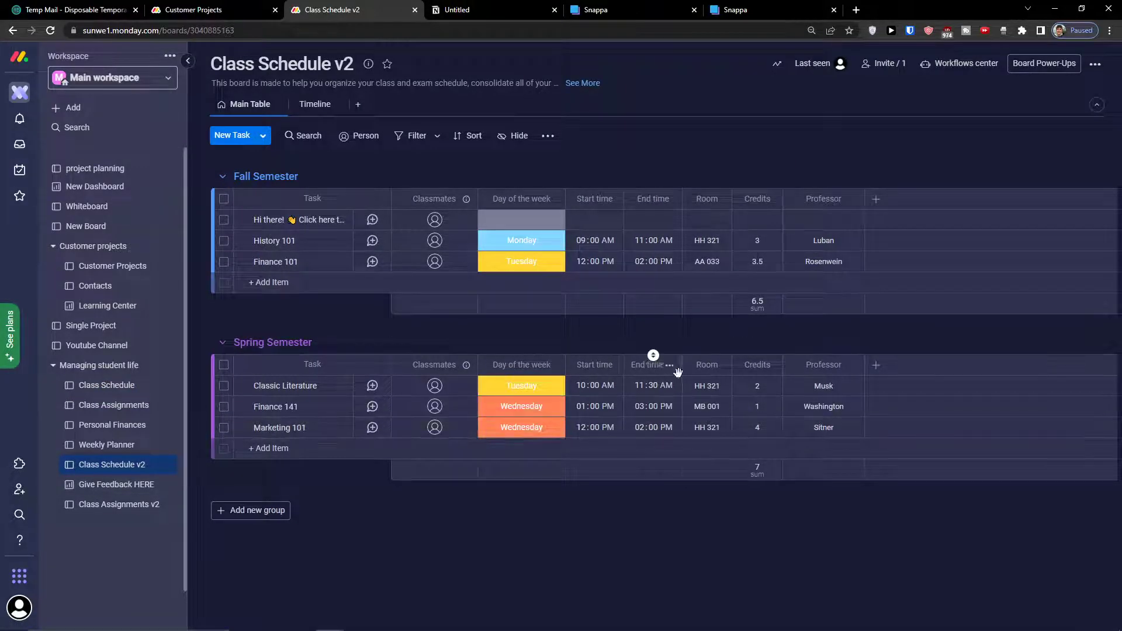
click(943, 192)
Open Class Assignments v2 and start a new item in the Finance 101 group.
click(97, 486)
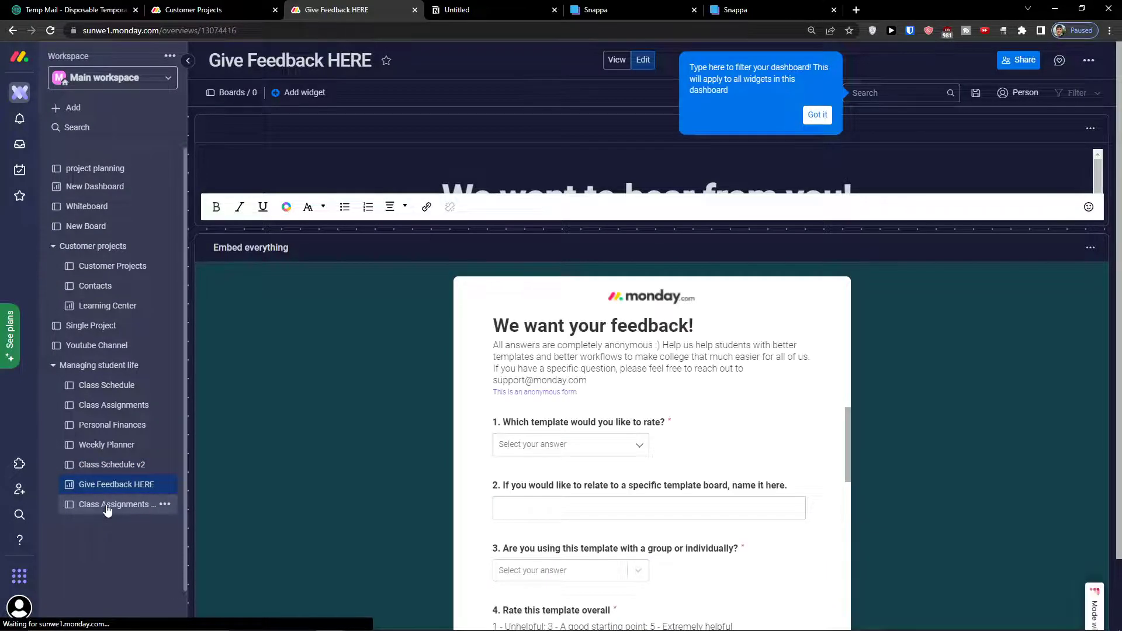
click(107, 506)
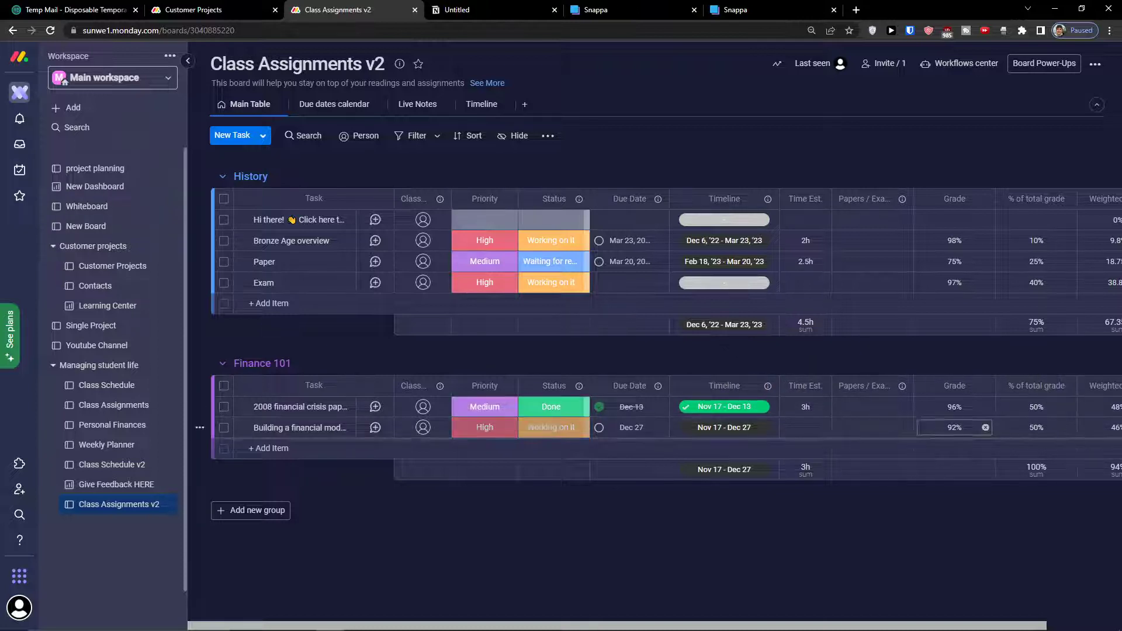
click(317, 446)
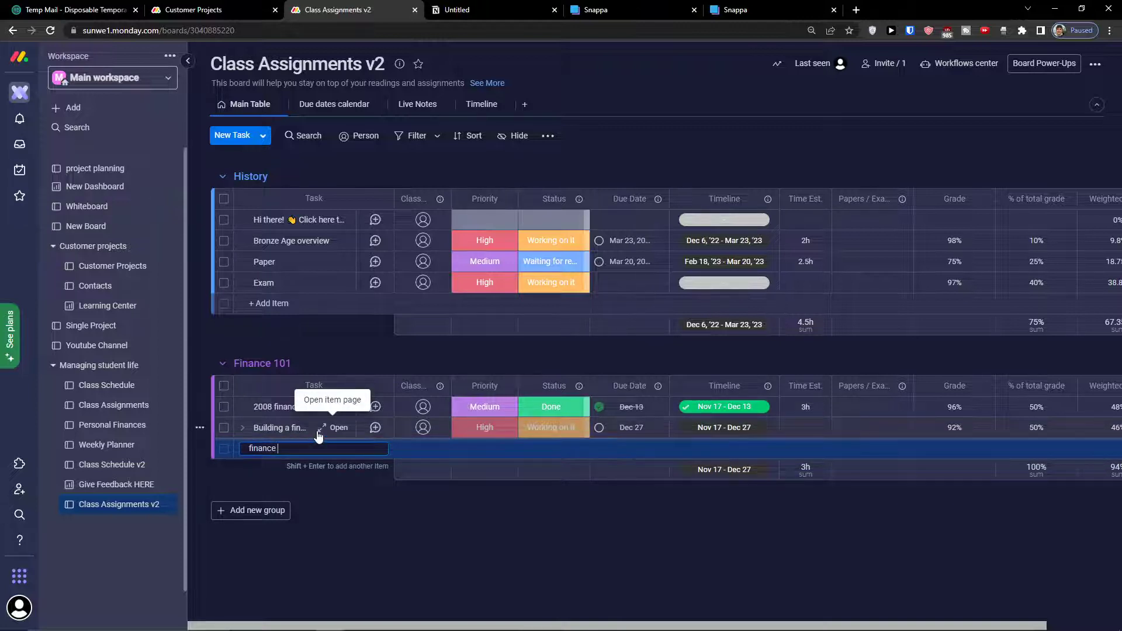
Add a Finance 101 item and rename it 'rise of inflation'.
text(finance notes)
key(Return)
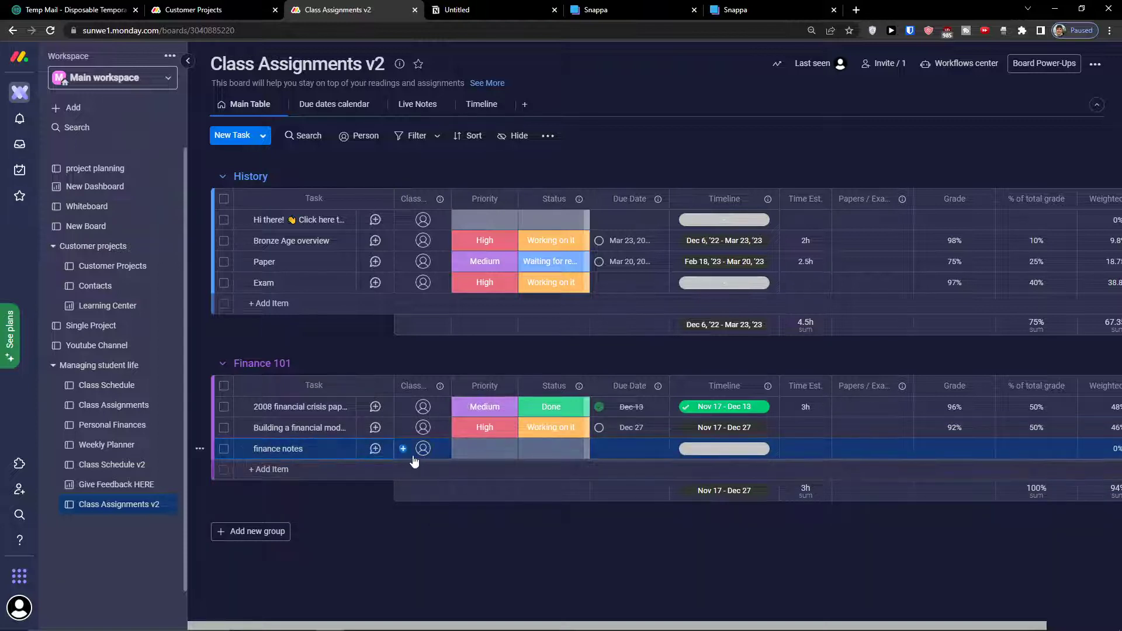
click(302, 448)
text(rise of inflati)
key(Return)
Set rise of inflation to Medium priority and Working on it status.
click(482, 453)
click(490, 514)
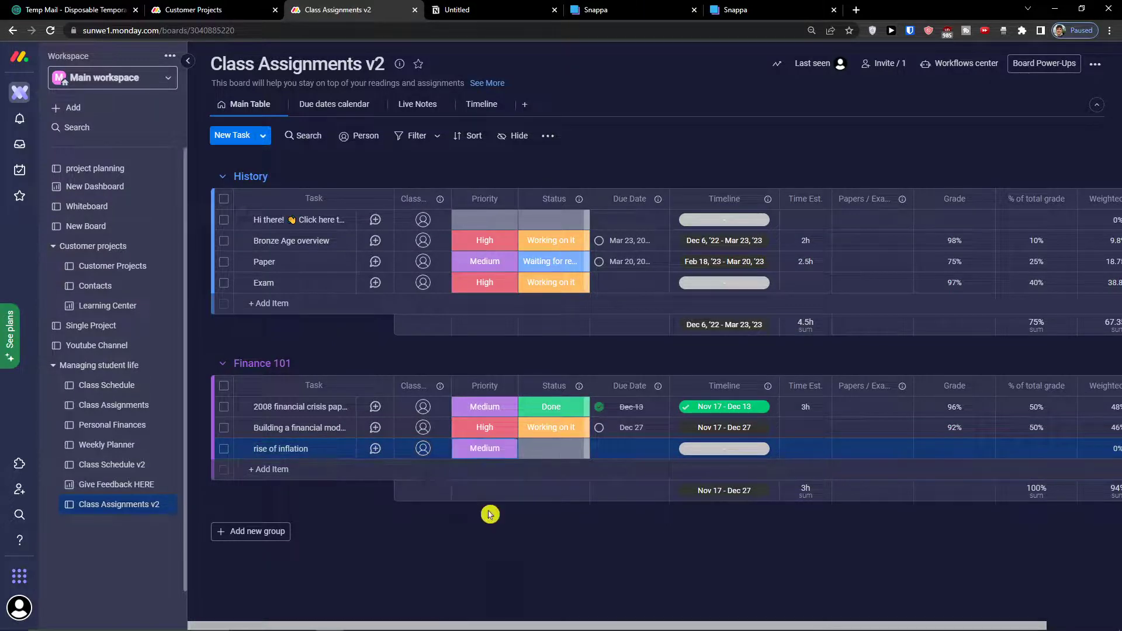
click(555, 450)
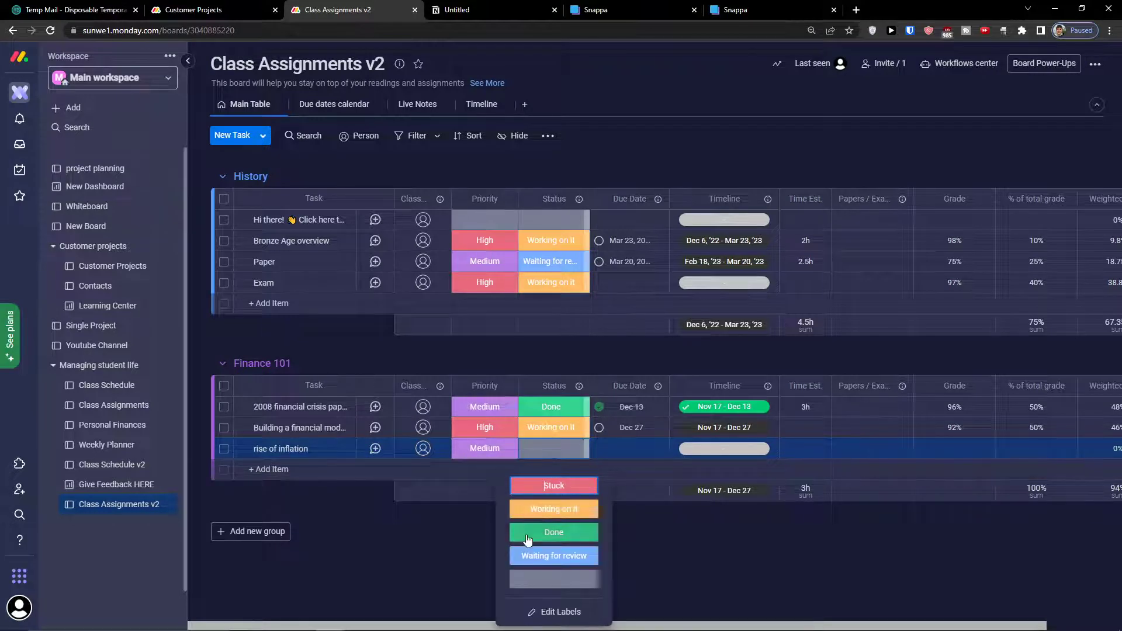
click(528, 536)
click(570, 459)
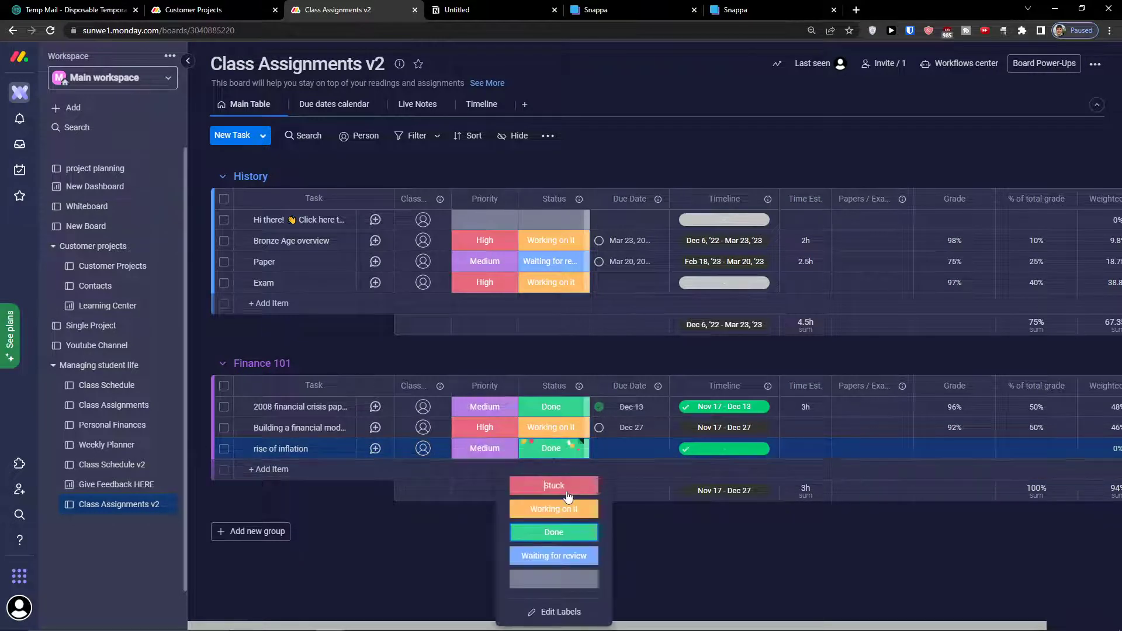
click(555, 528)
Give rise of inflation a due date of Aug 6, a 2h estimate and an 88% grade.
click(625, 451)
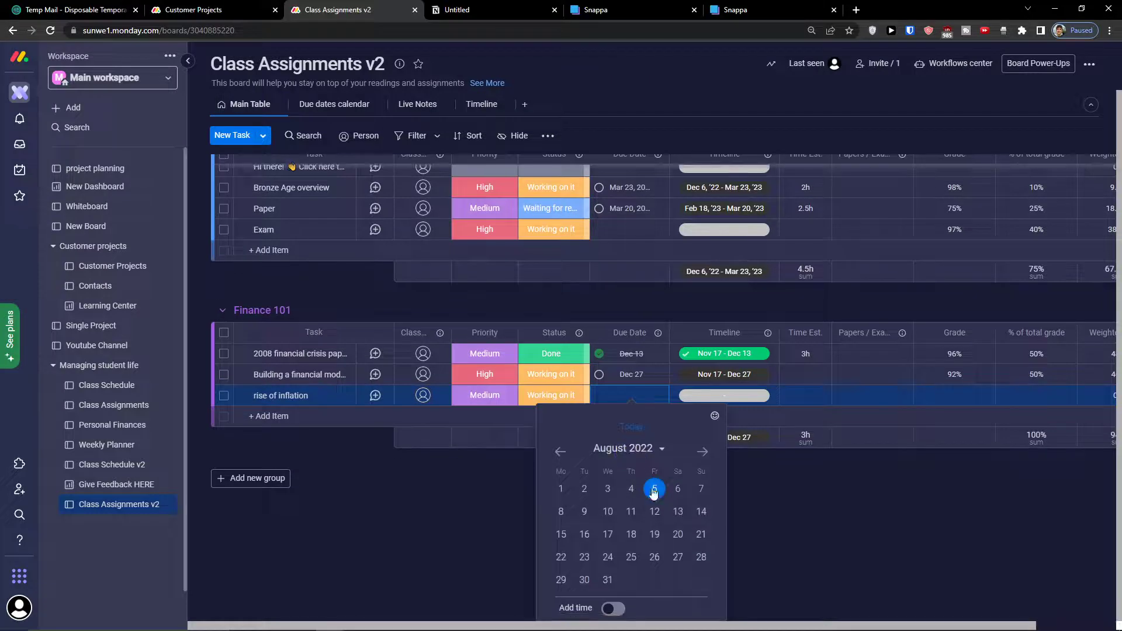
click(681, 486)
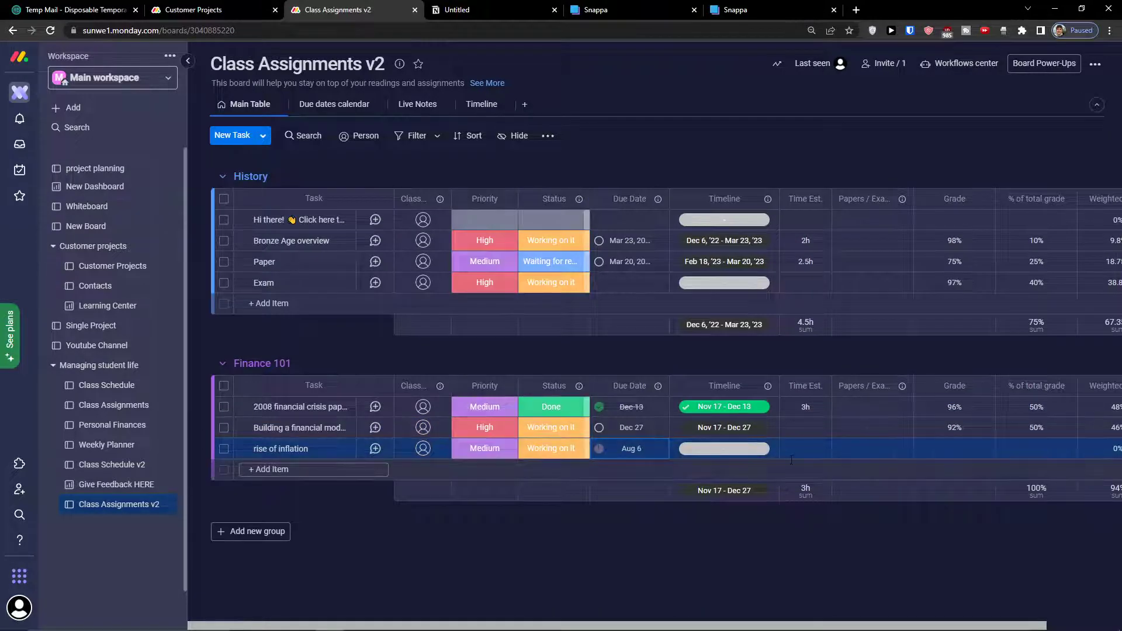
click(805, 448)
text(2)
key(Return)
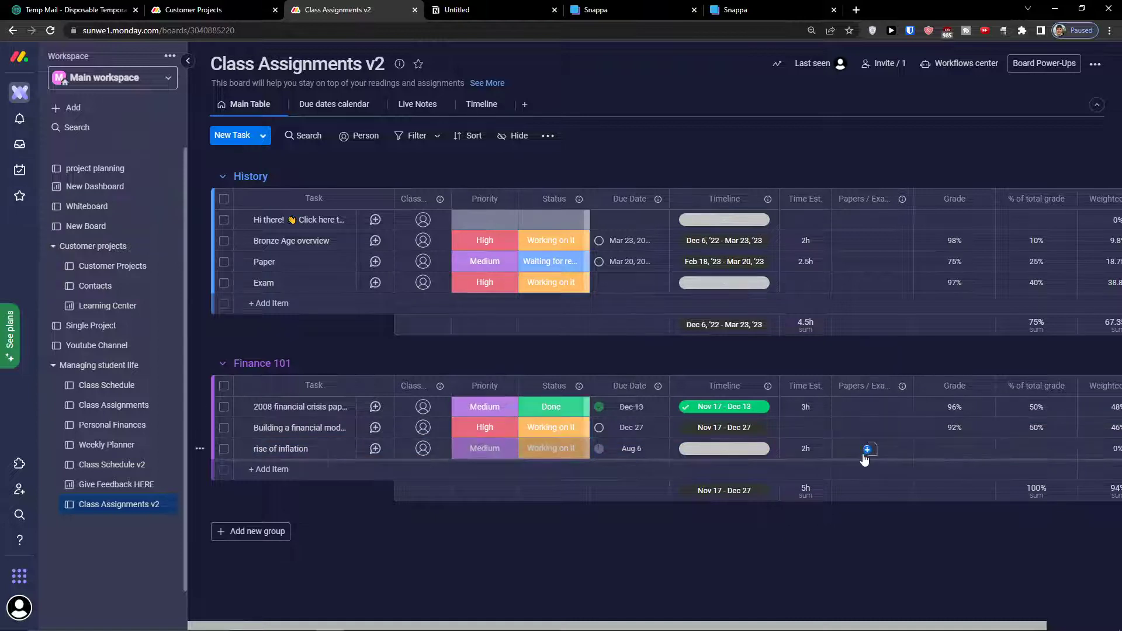
drag(445, 625, 567, 628)
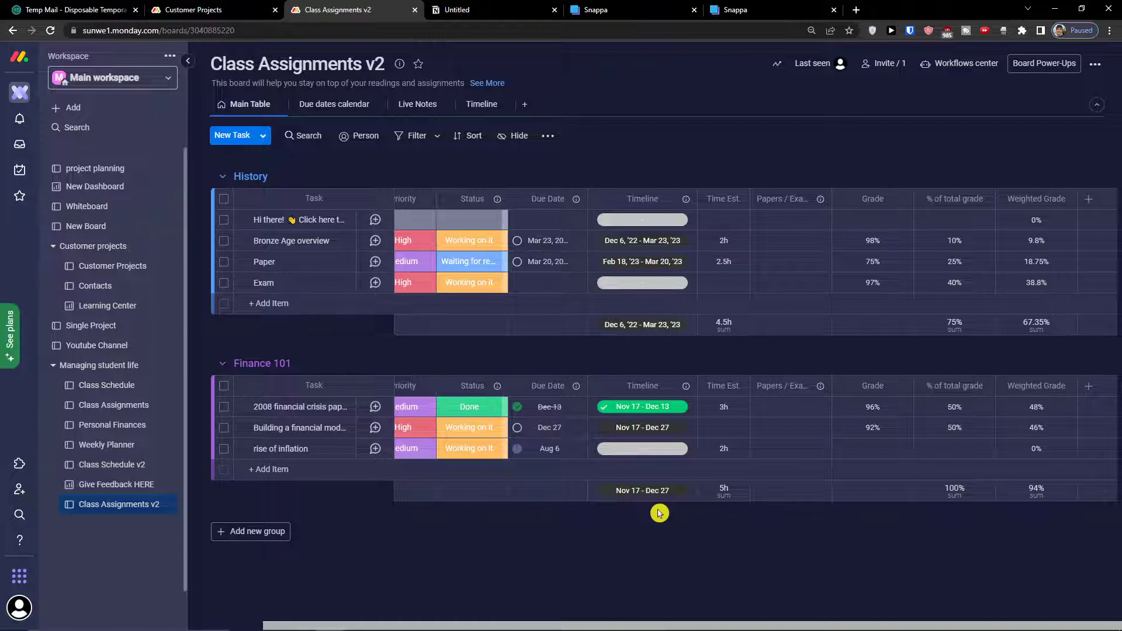
click(873, 452)
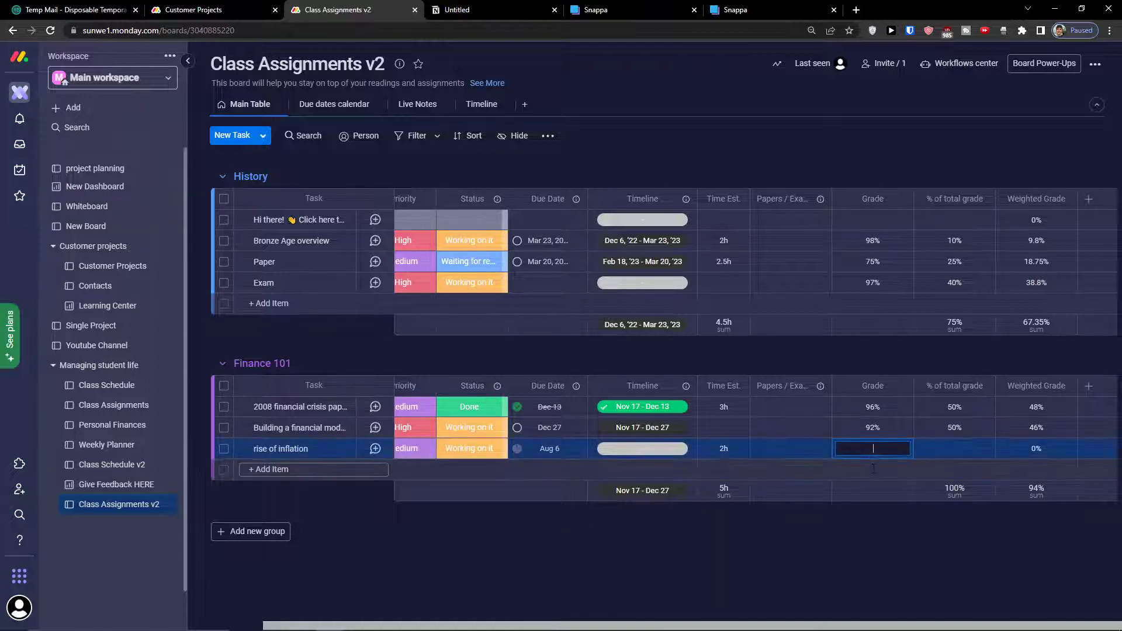
text(88)
key(Tab)
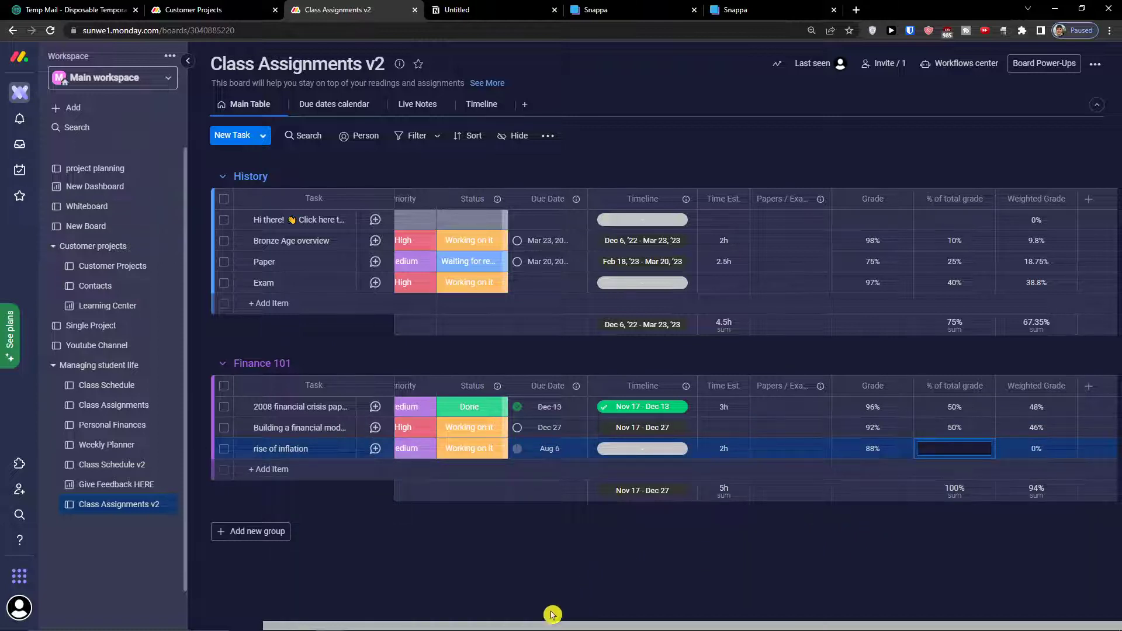
drag(511, 629, 339, 628)
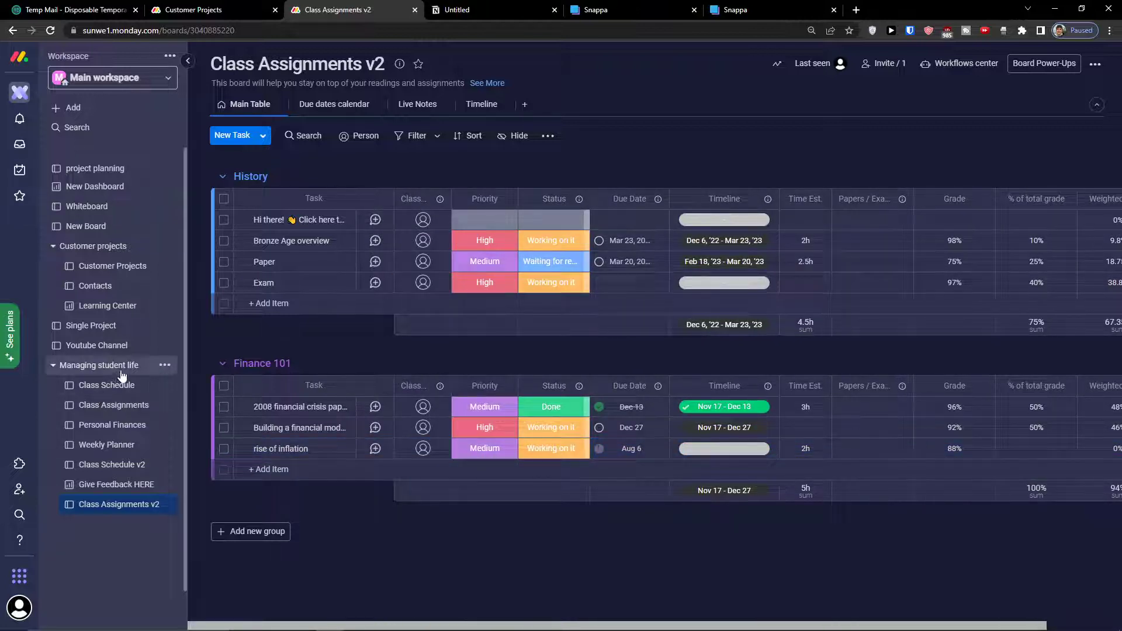
click(98, 368)
Open the Class Schedule board from the Managing student life folder.
click(98, 372)
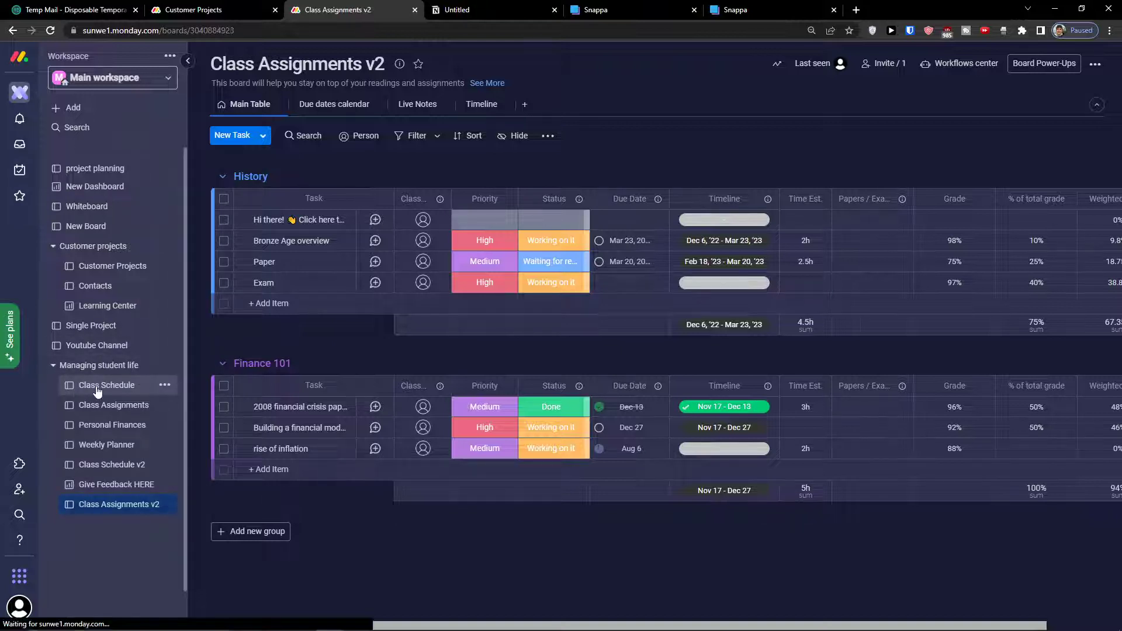
click(99, 385)
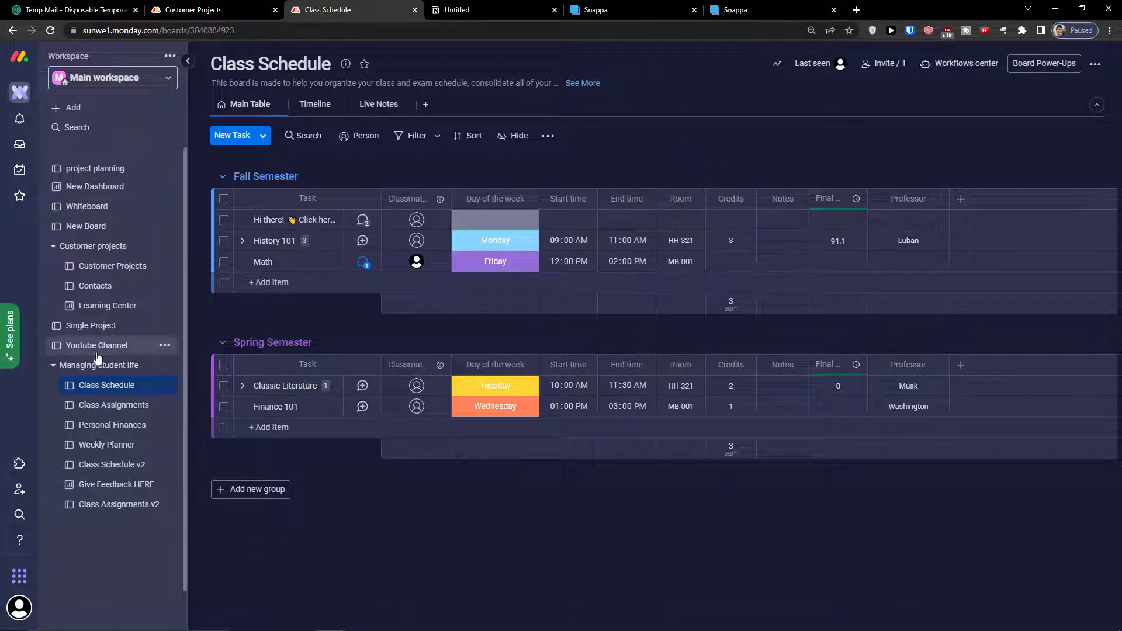
click(78, 363)
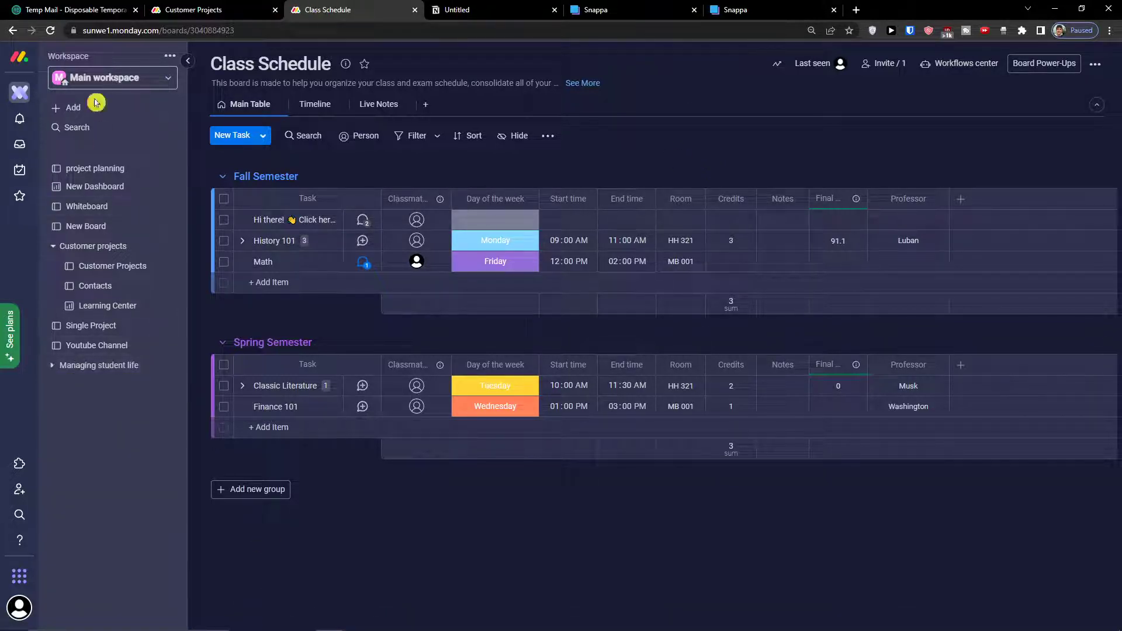
Delete the Customer projects folder and the Whiteboard board from the workspace.
click(165, 247)
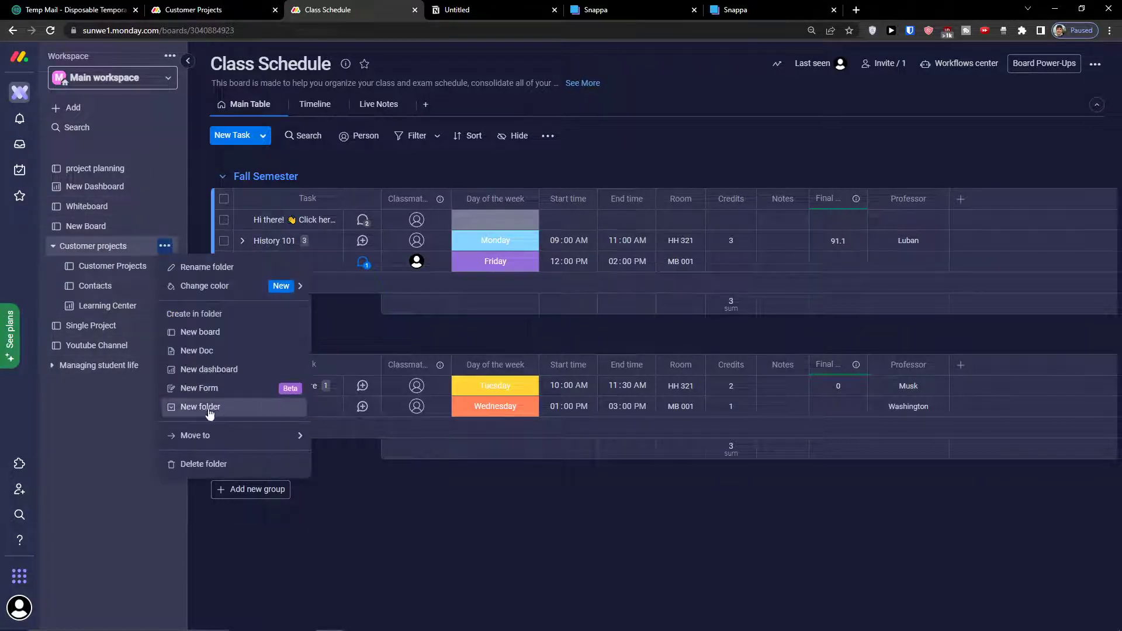
click(199, 465)
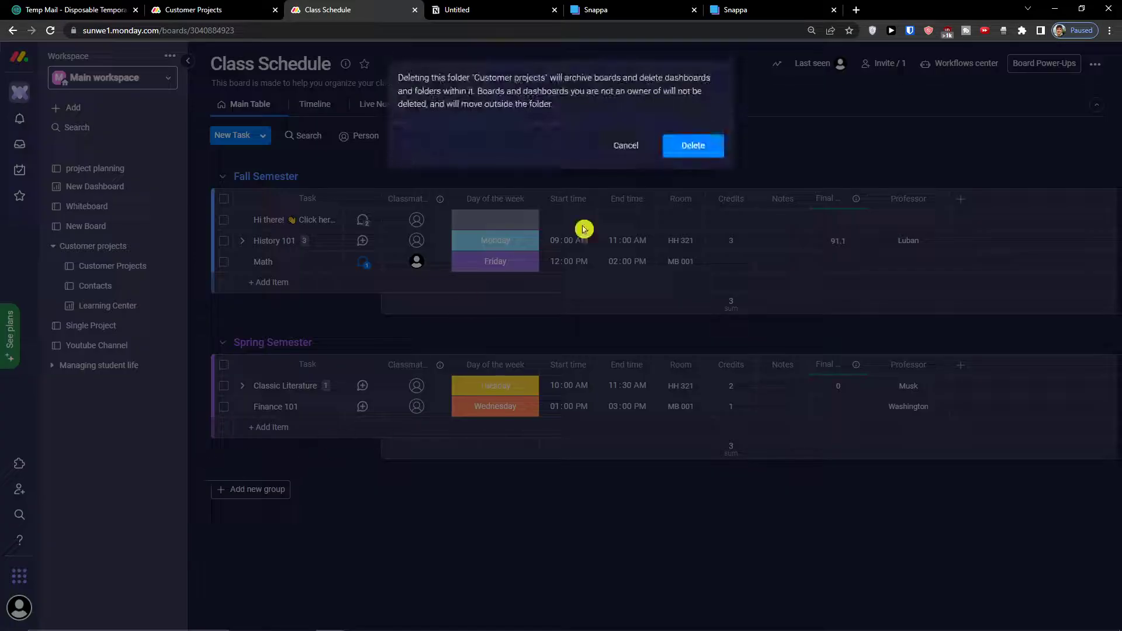
click(692, 144)
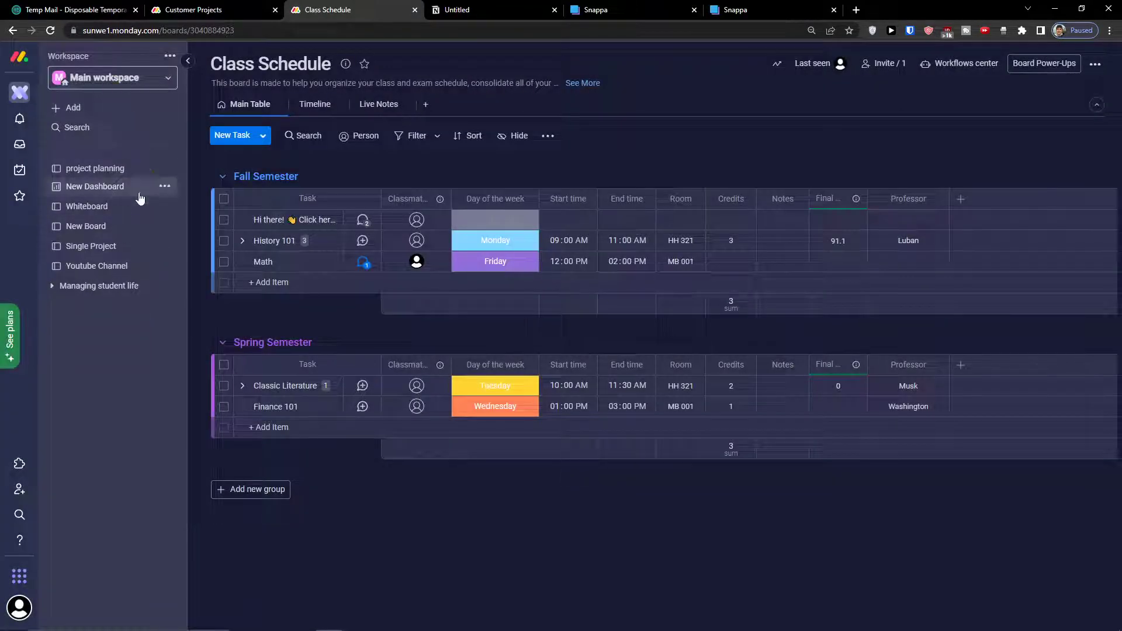
click(165, 205)
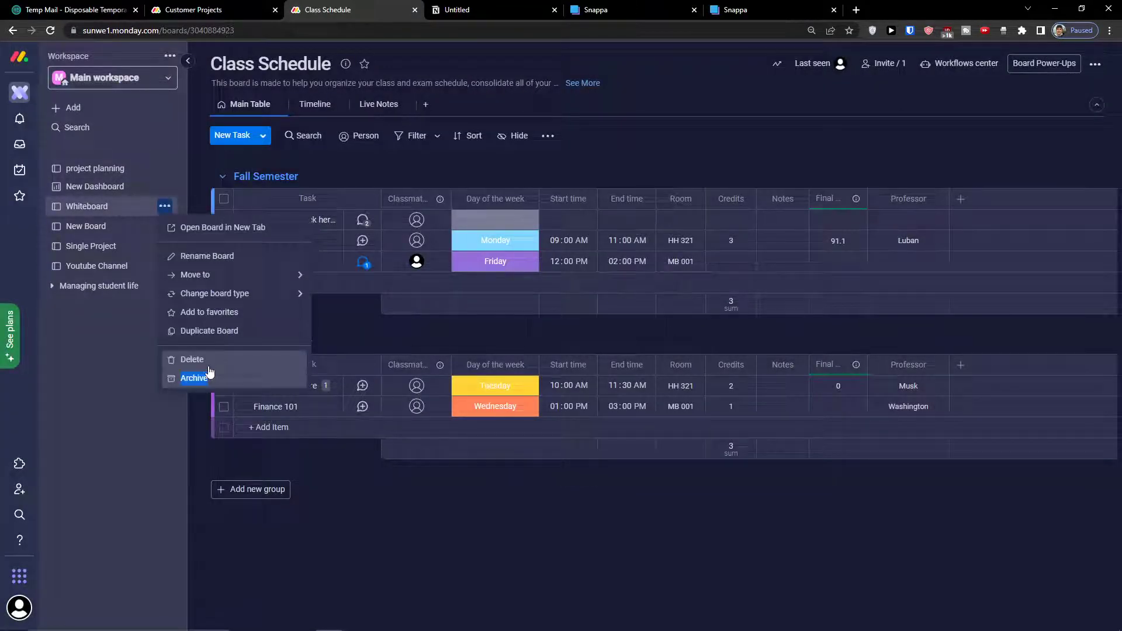
click(193, 359)
click(94, 111)
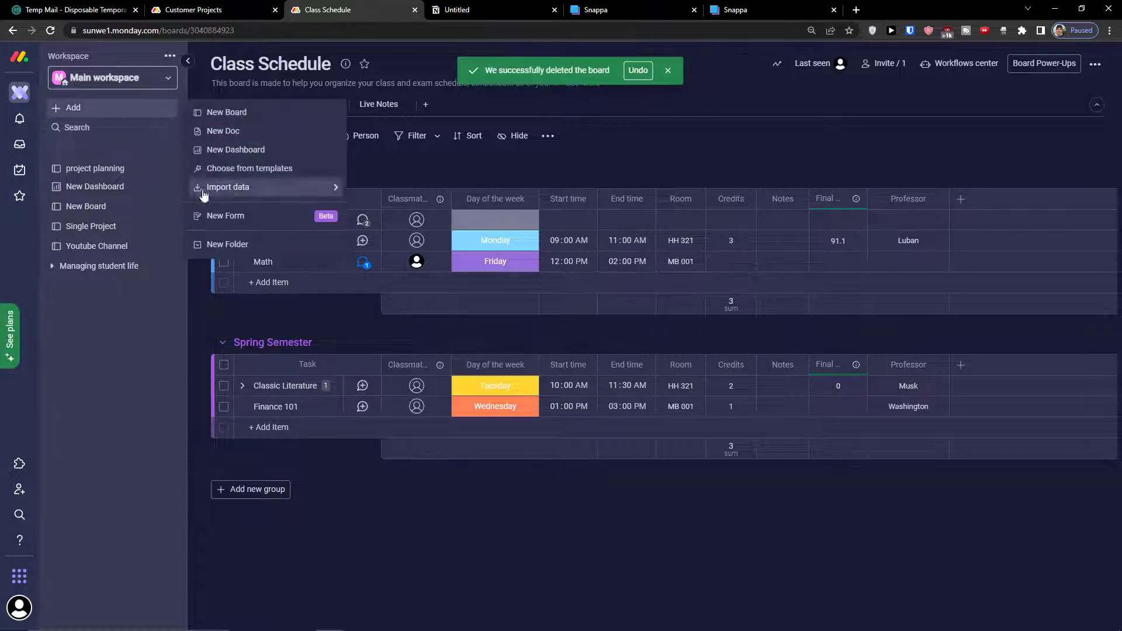
In the Education templates, preview the Student organization tools boards, including membership and venues.
click(273, 170)
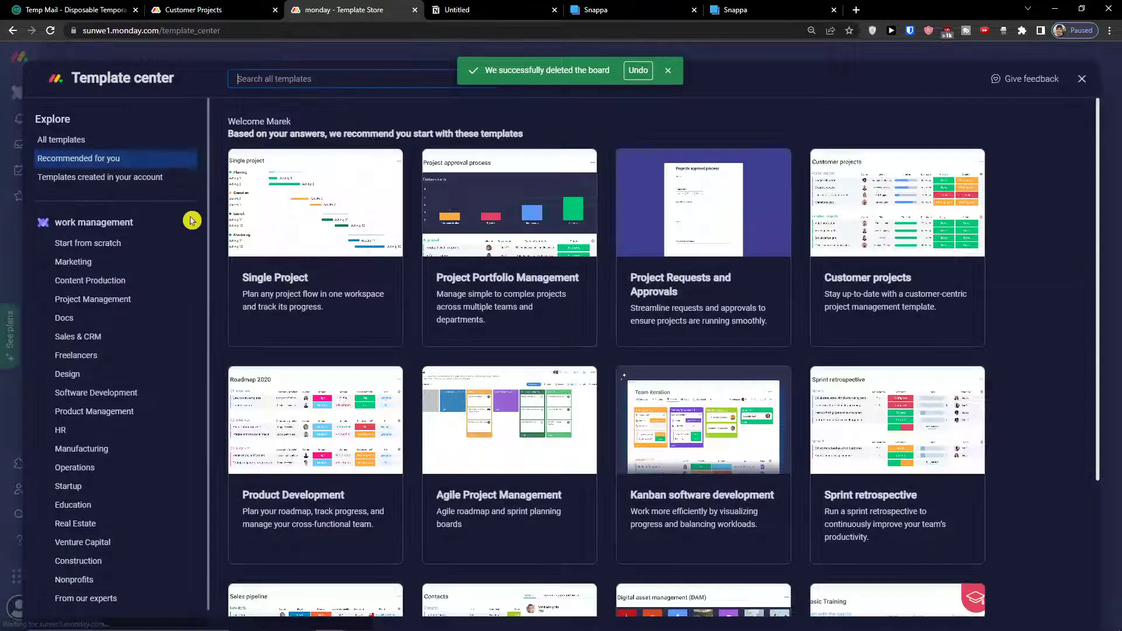
click(70, 506)
scroll(846, 375, down, 4)
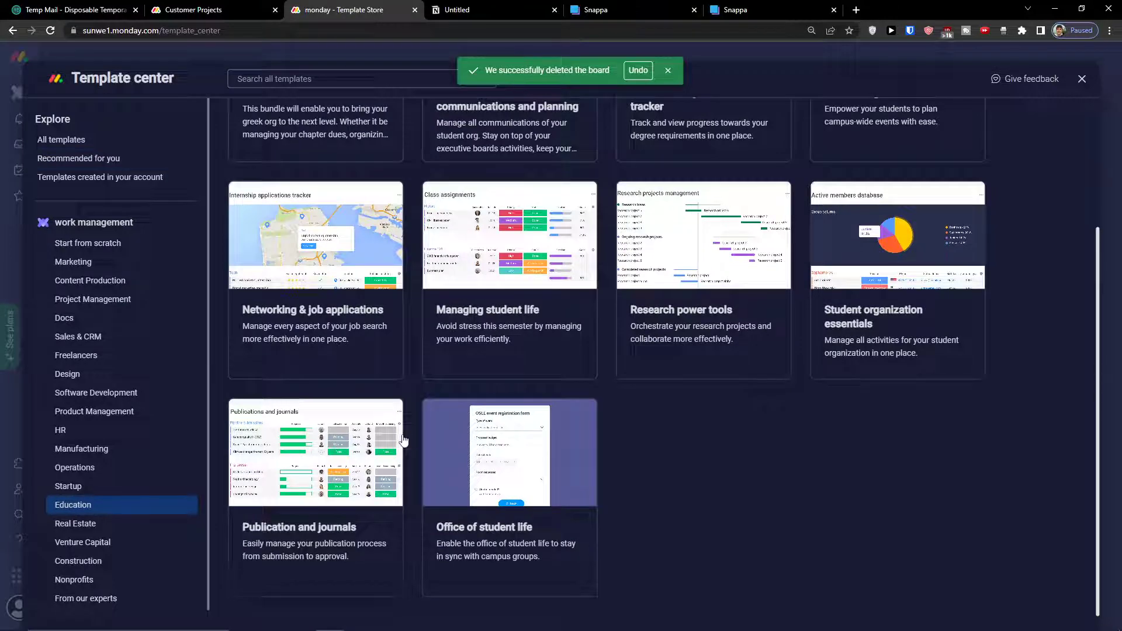
scroll(529, 370, up, 3)
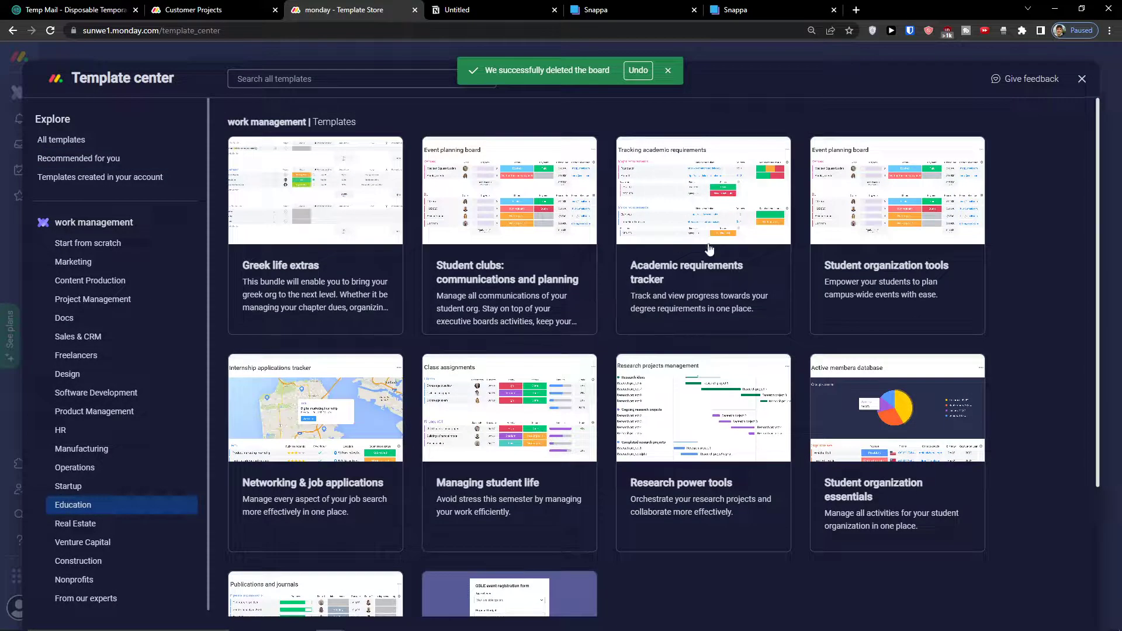
click(922, 228)
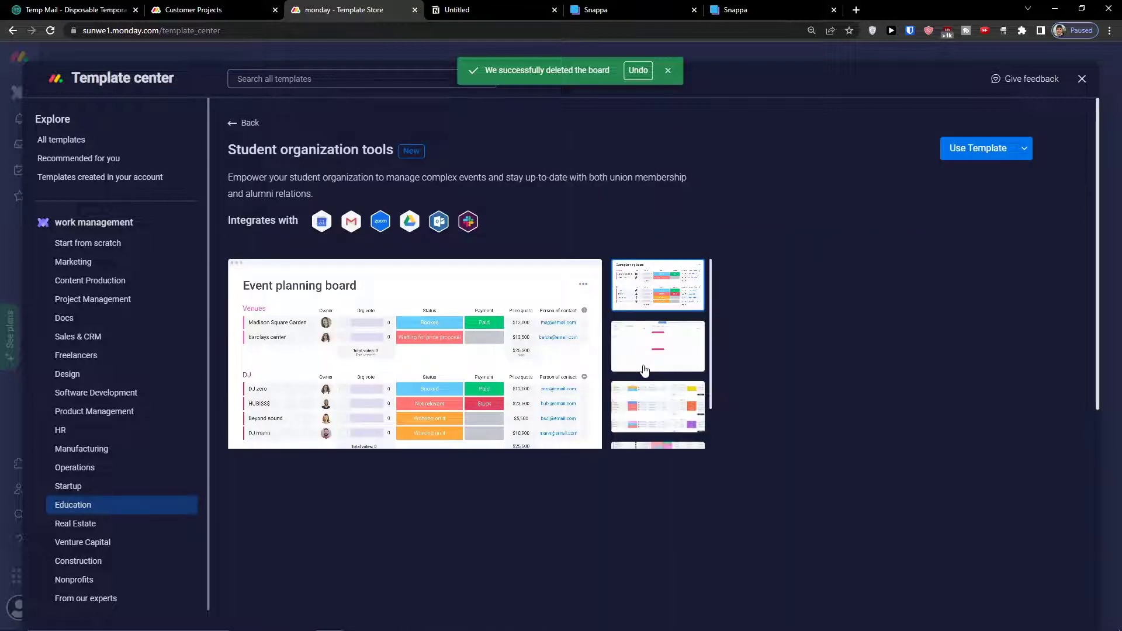
click(678, 357)
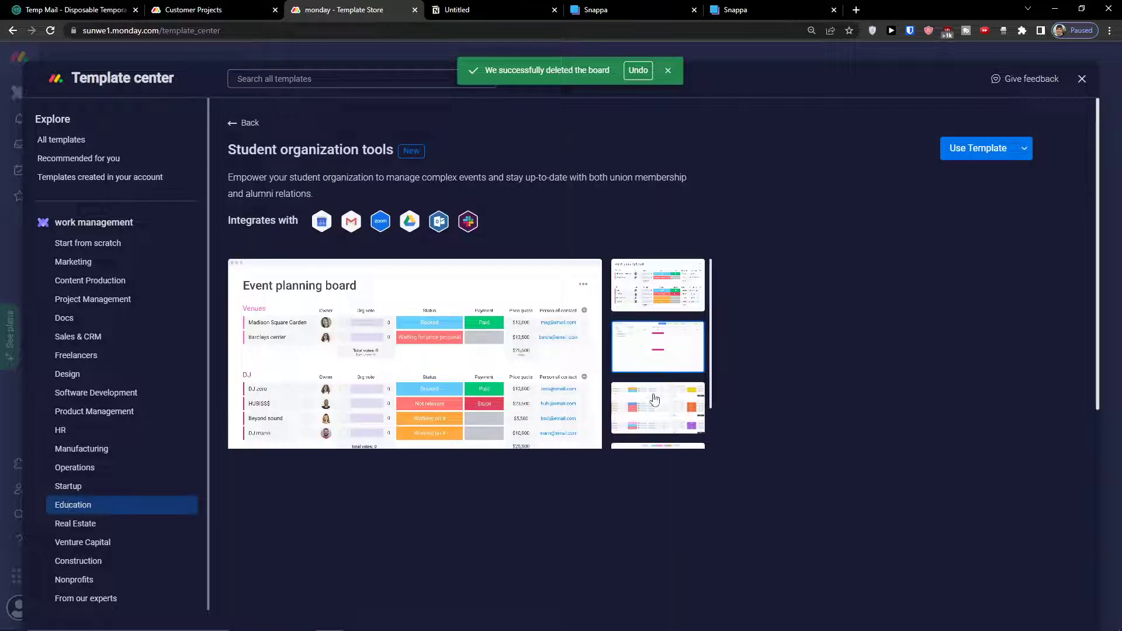
click(655, 399)
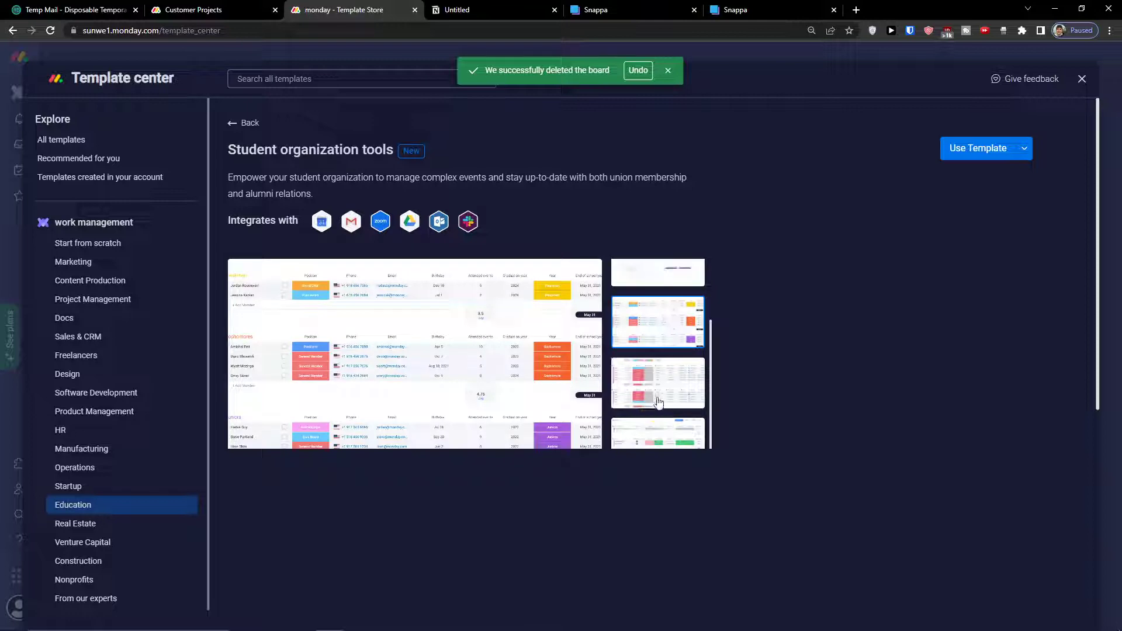
click(657, 391)
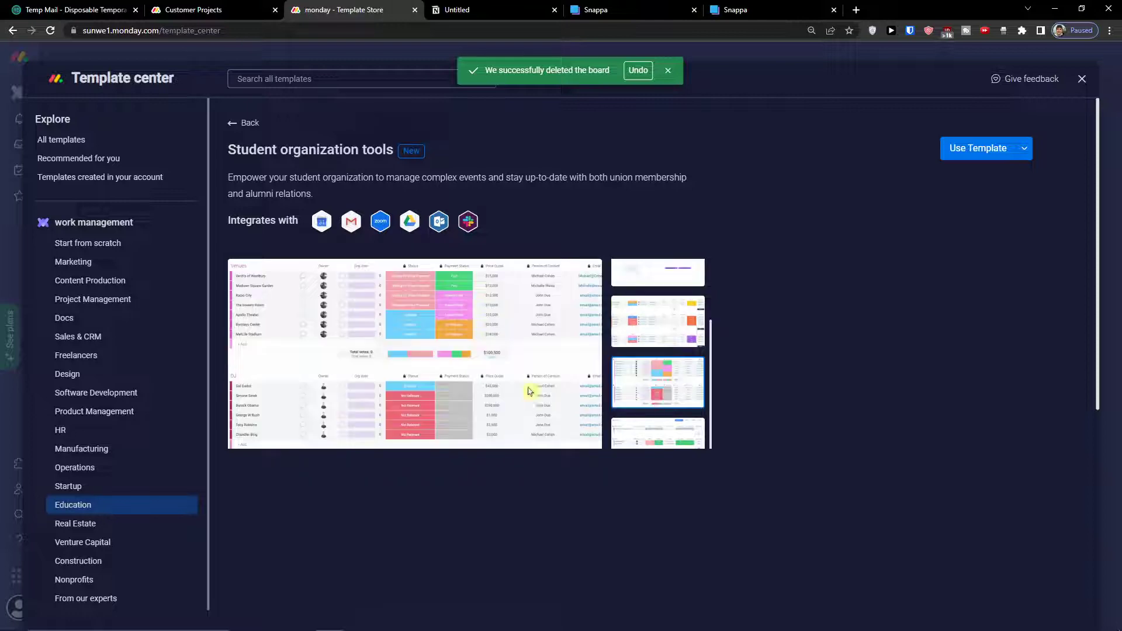
click(240, 135)
Preview Student organization essentials: calendar, event schedule, project-tracking and organization documents boards.
scroll(772, 296, down, 2)
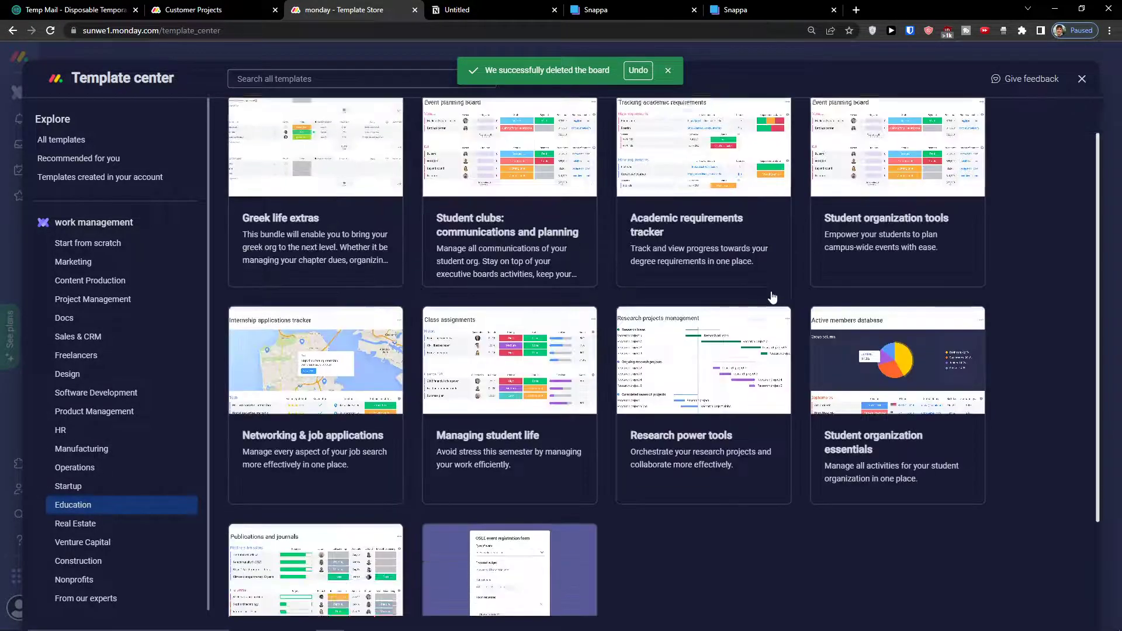
click(806, 286)
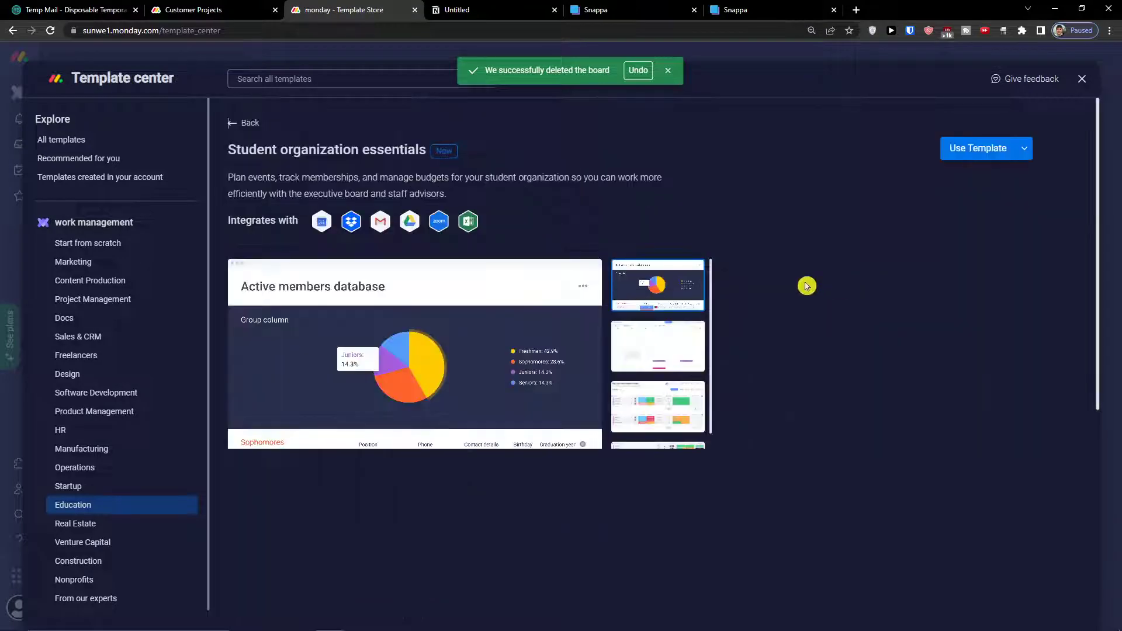
click(635, 355)
click(623, 400)
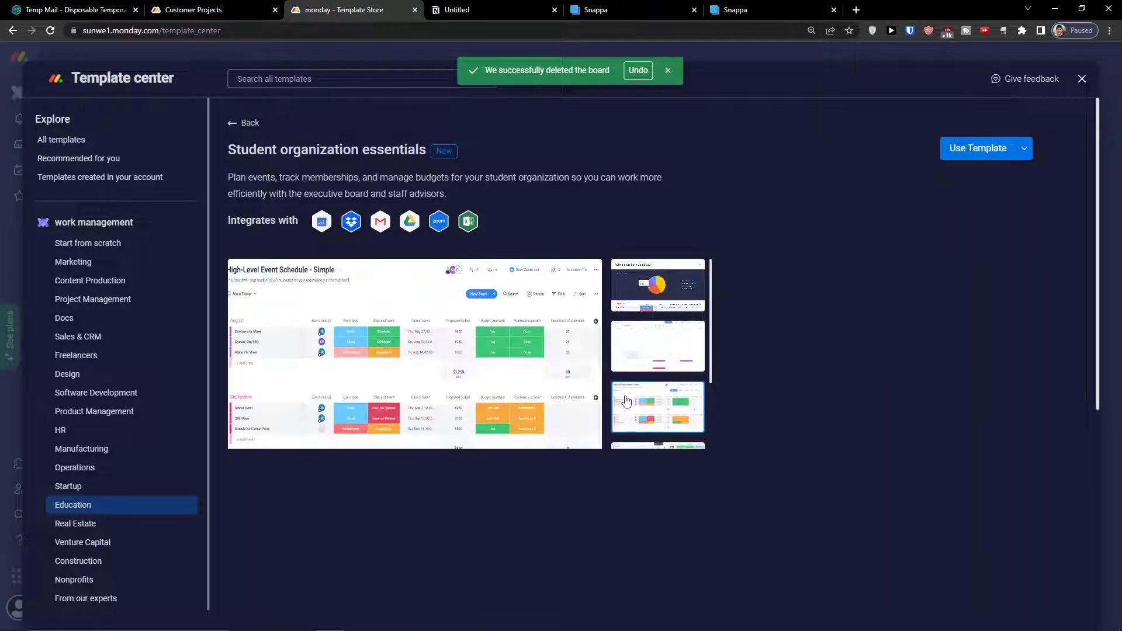
scroll(673, 387, down, 2)
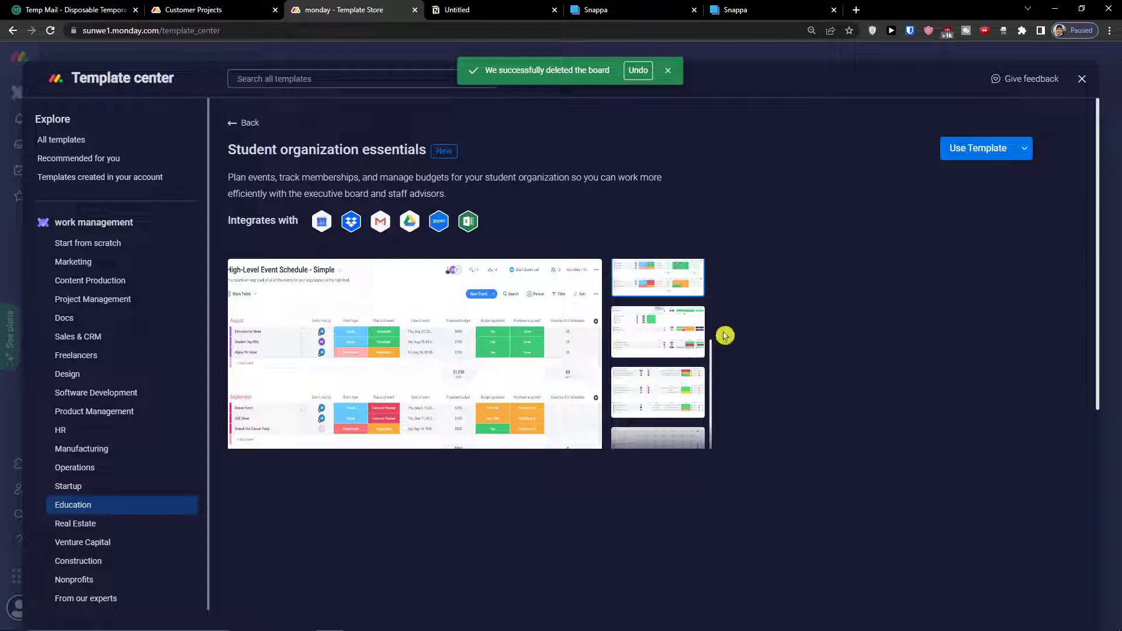
click(688, 338)
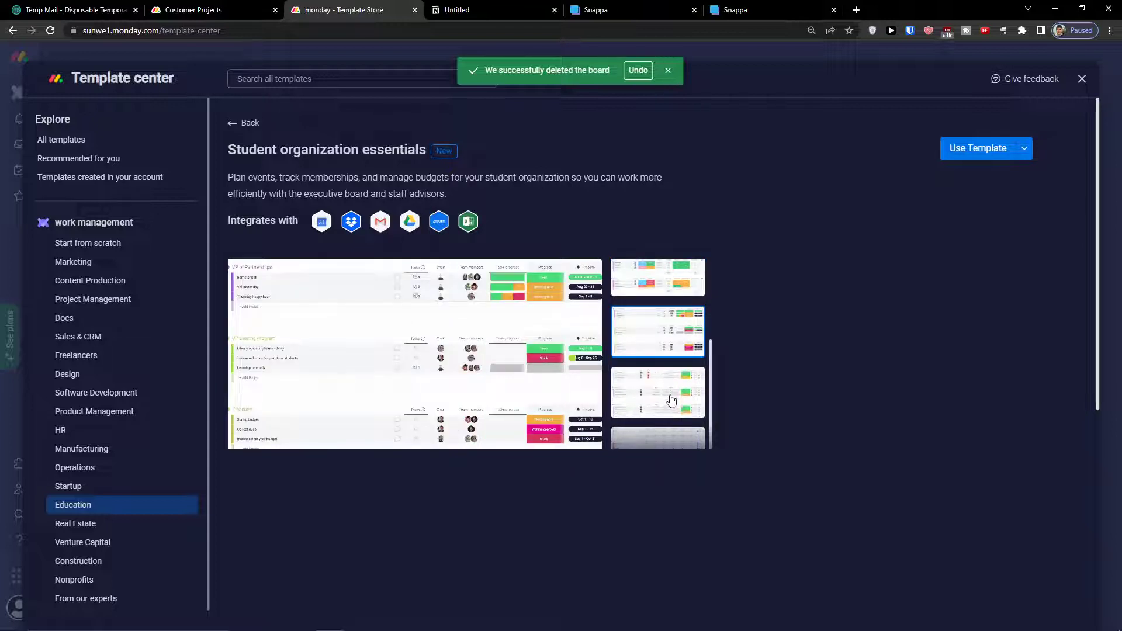
click(664, 395)
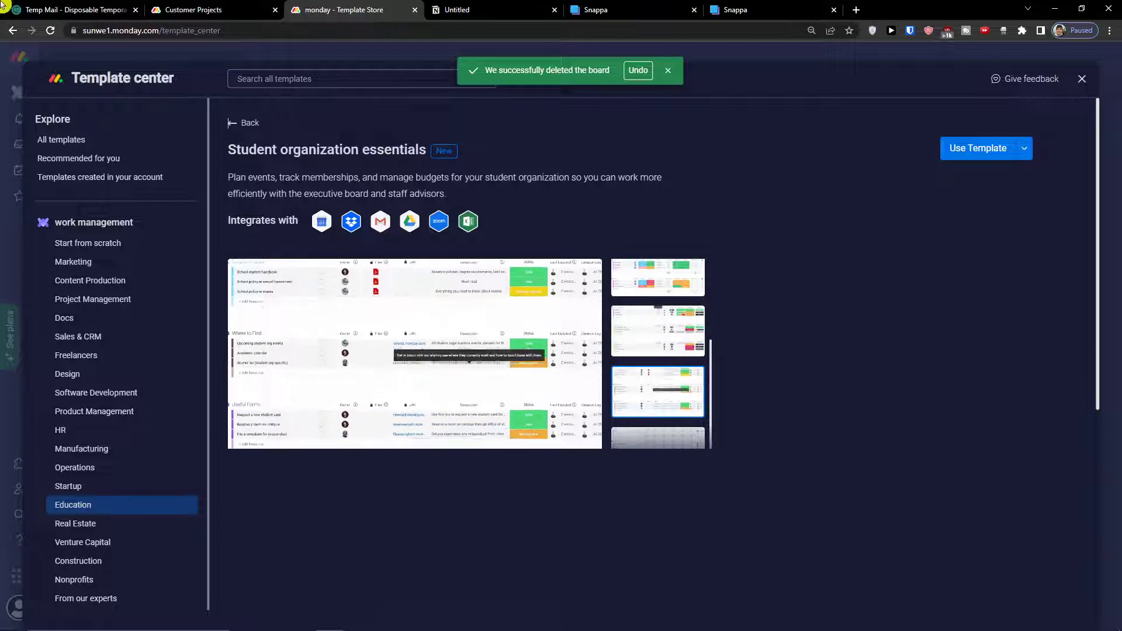
click(243, 123)
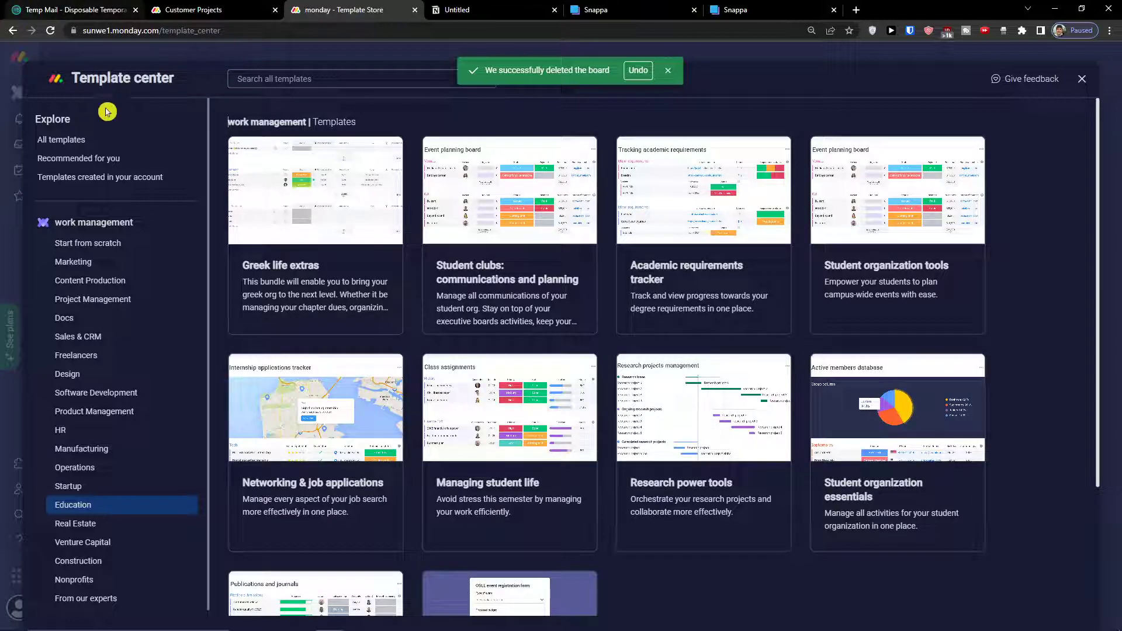
scroll(533, 295, down, 3)
scroll(535, 295, up, 3)
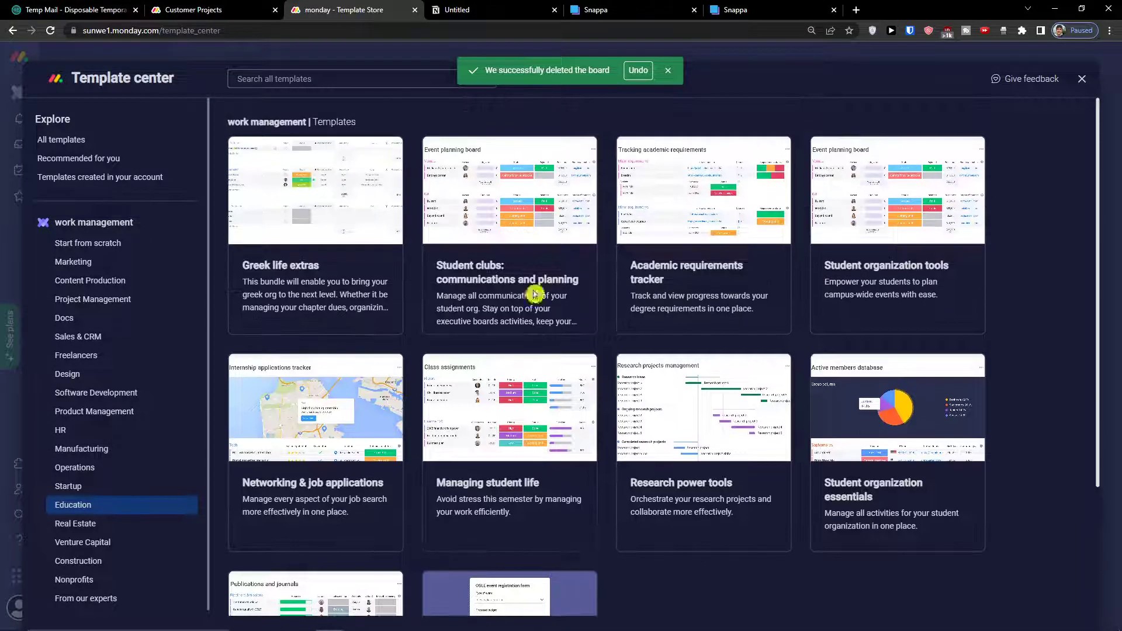